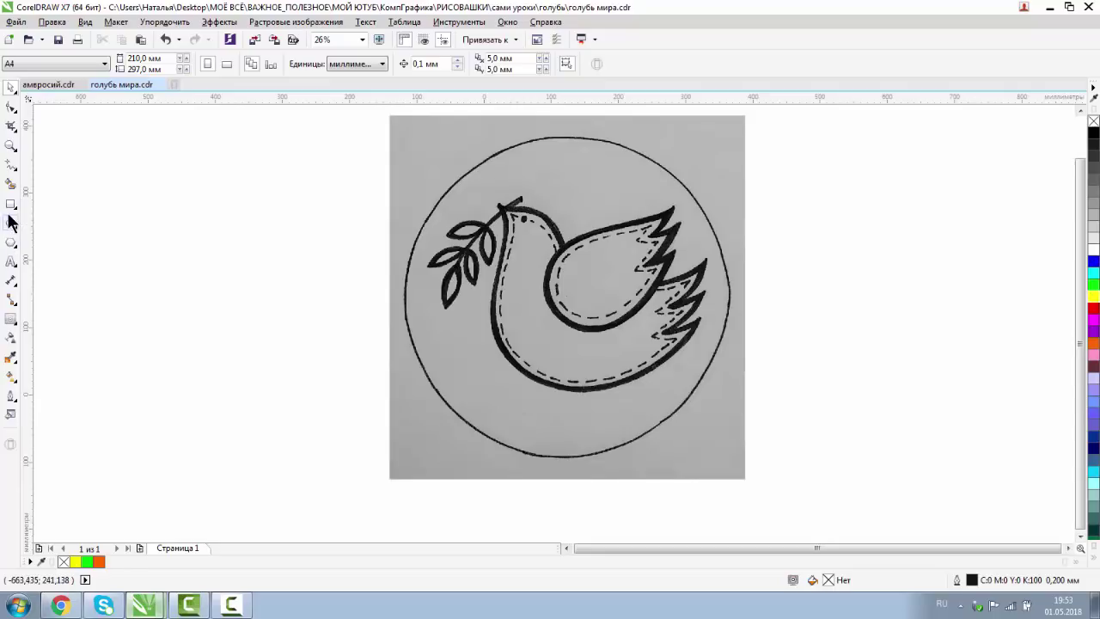
click(12, 247)
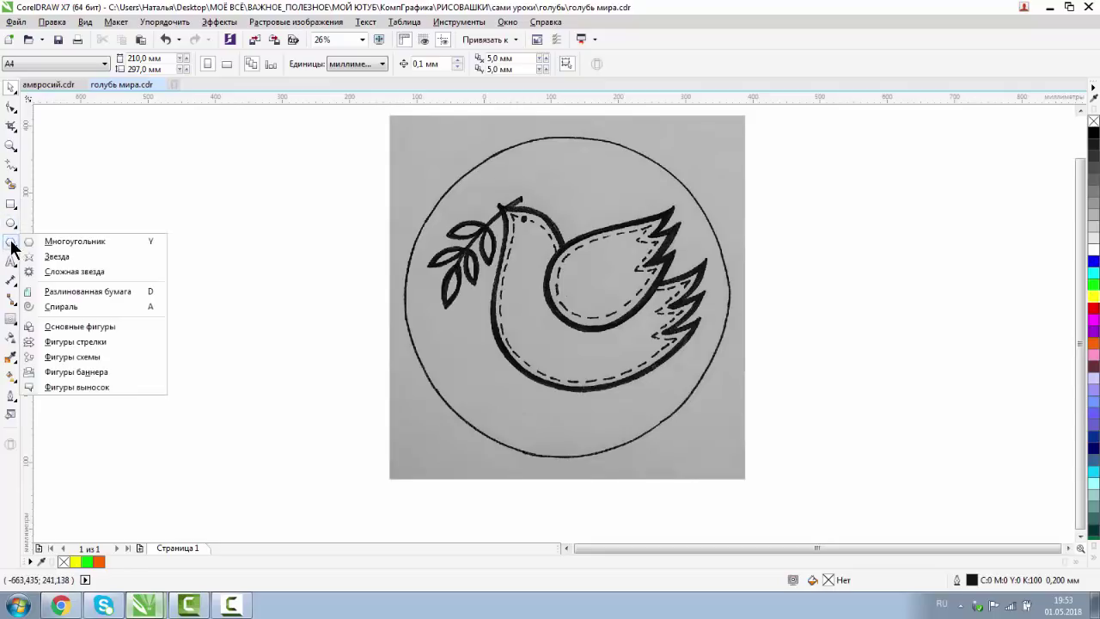
click(86, 325)
click(357, 68)
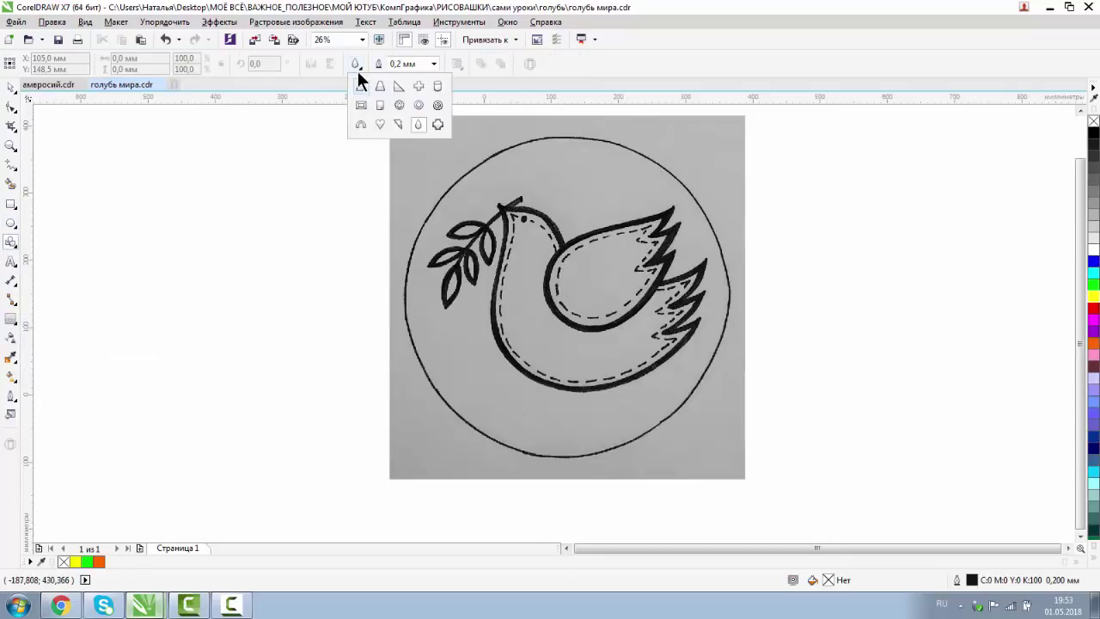
click(11, 206)
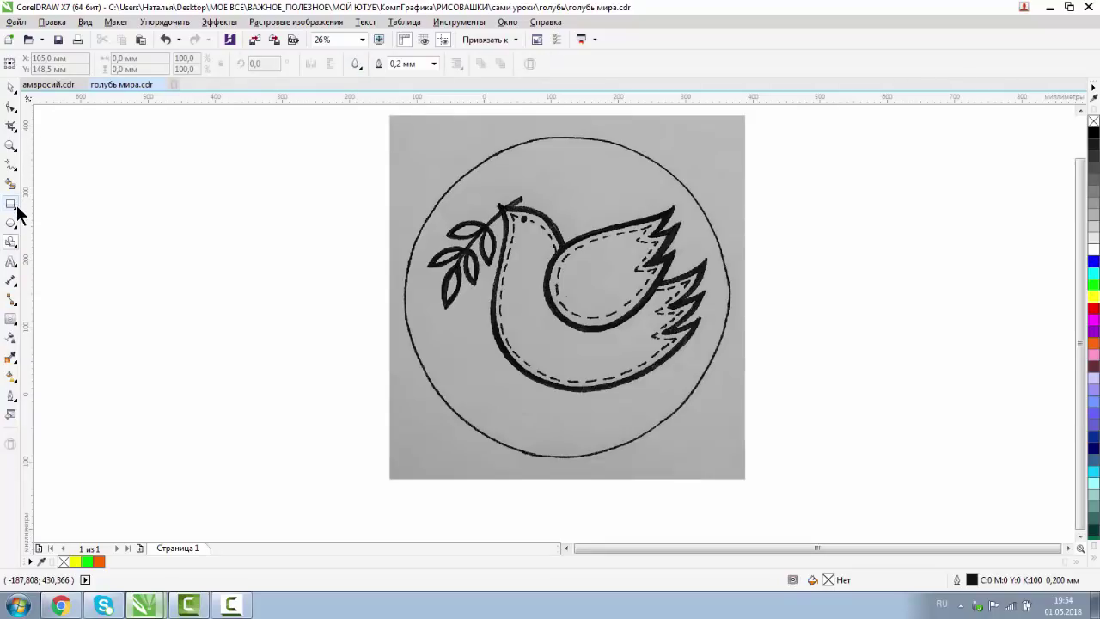
Draw a square about 190 mm wide on the blank area beside the dove image and rotate it 45 degrees
click(9, 206)
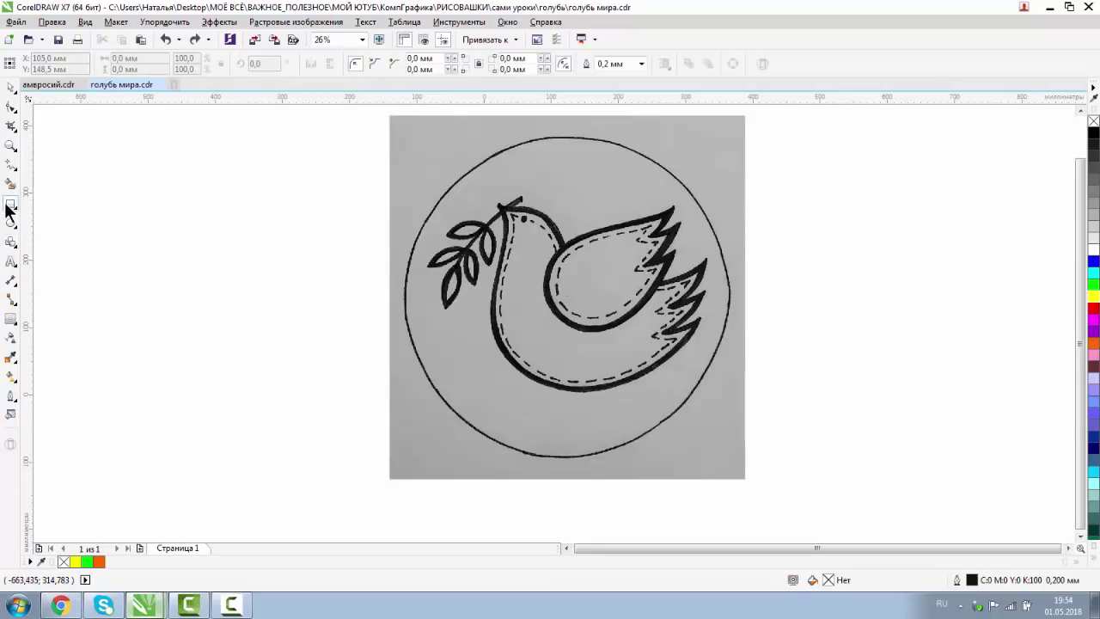
drag(101, 196, 188, 324)
click(11, 87)
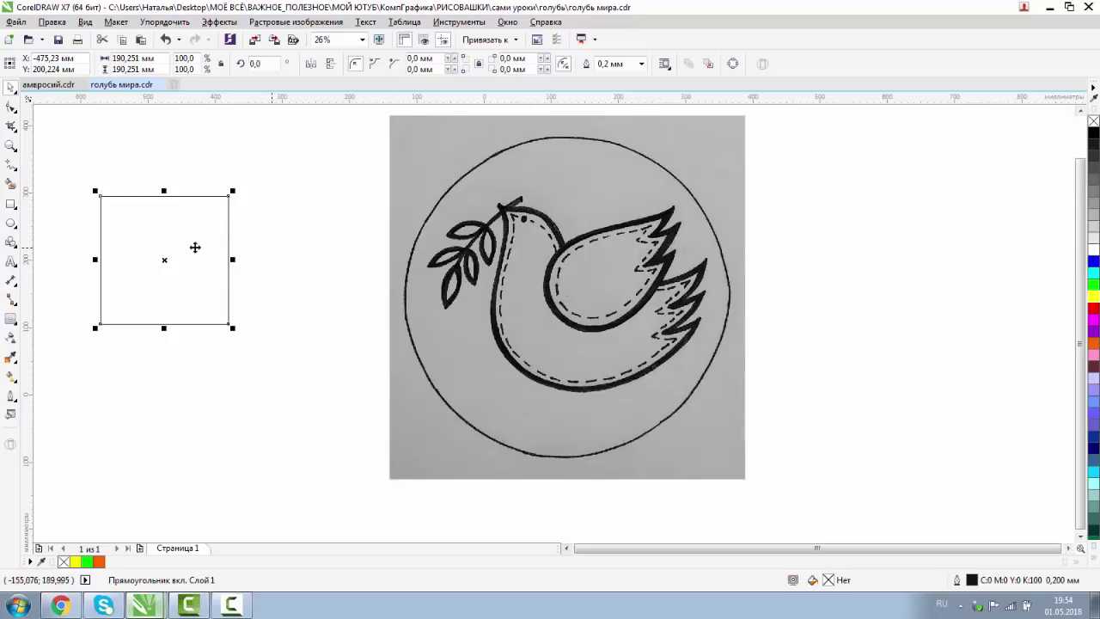
click(149, 226)
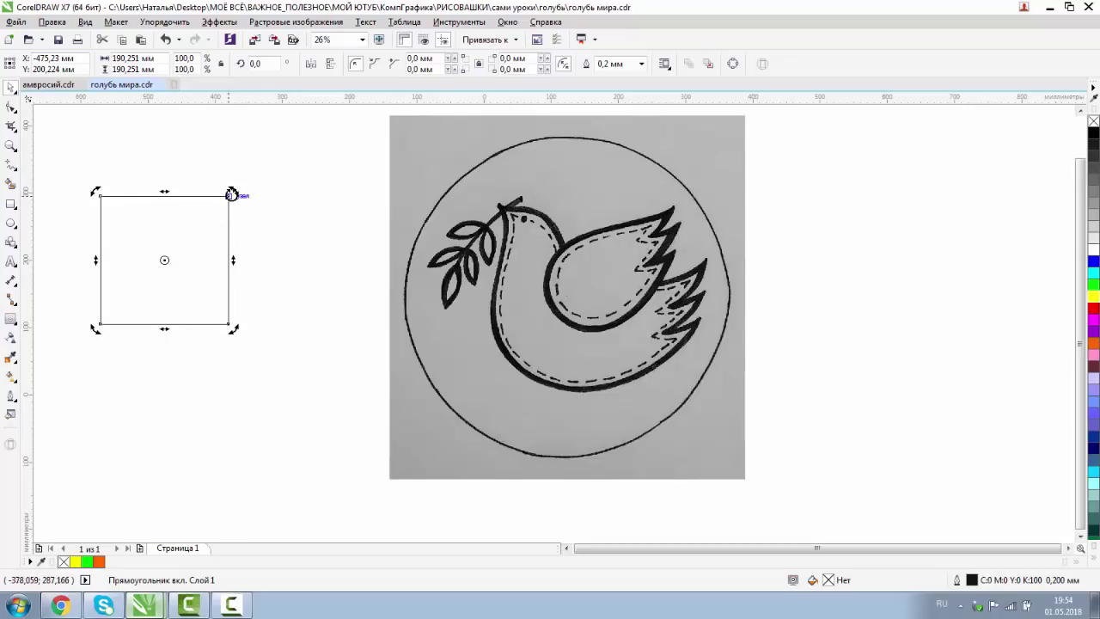
drag(234, 191, 198, 213)
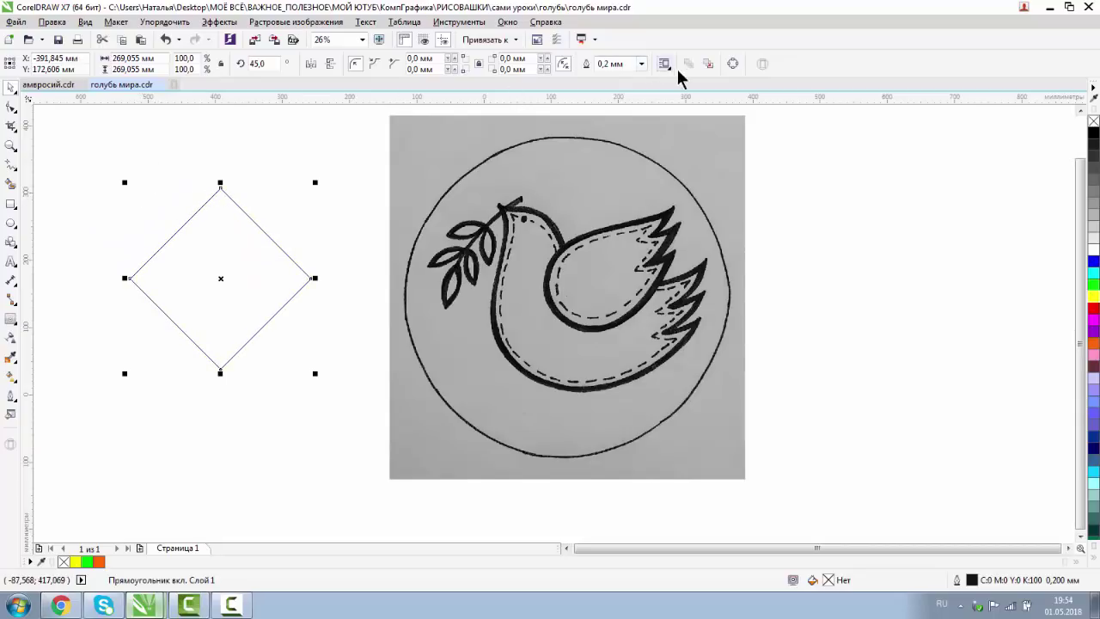
Convert the rotated square to curves and delete its side and lower corner nodes to form a teardrop
right_click(238, 203)
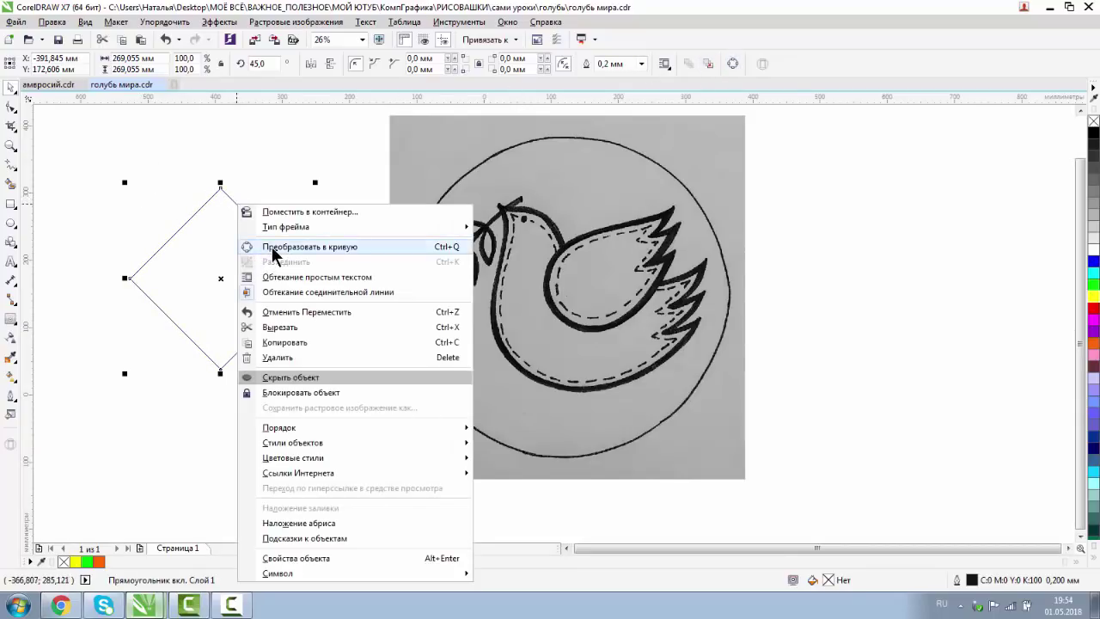
click(272, 247)
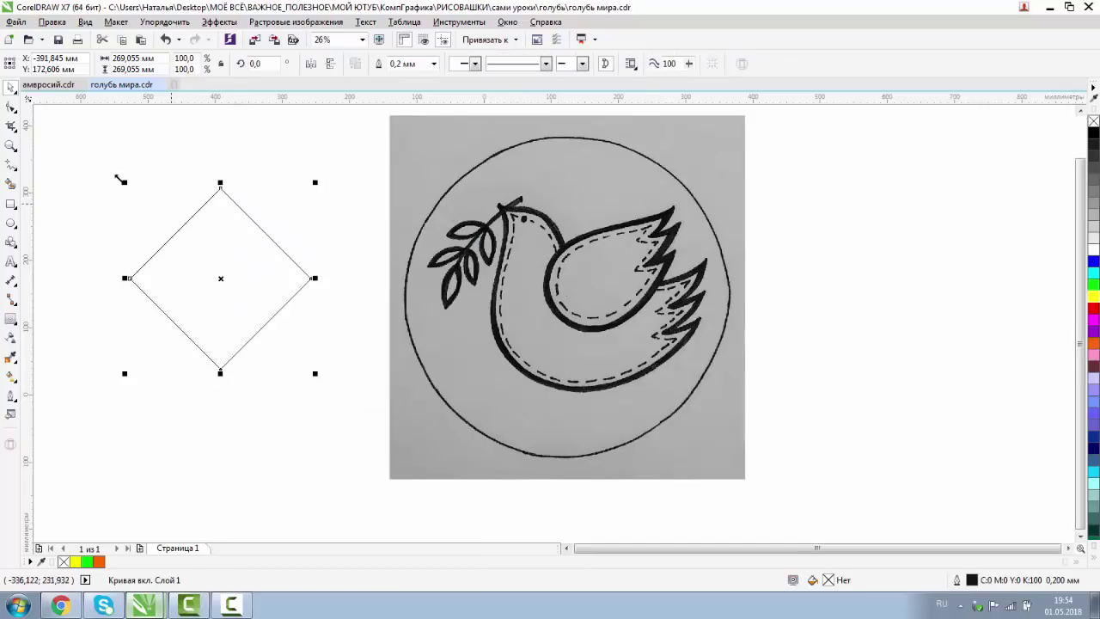
click(11, 108)
drag(92, 239, 342, 411)
key(s)
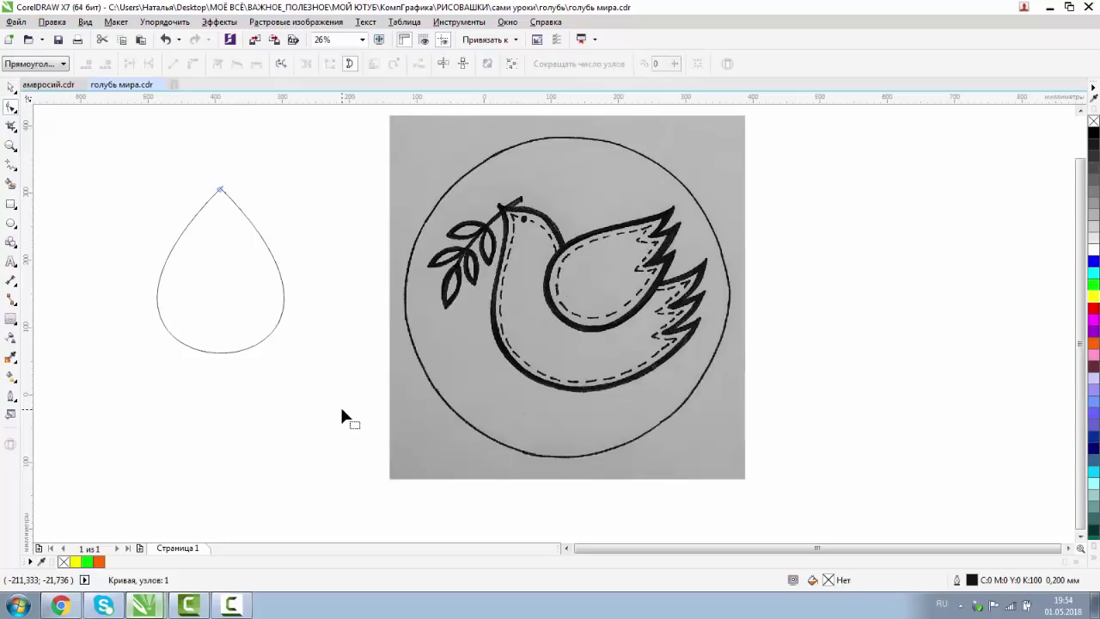
Stretch the teardrop downward to a height of about 309 mm and give it a yellow 2.0 mm outline
click(11, 89)
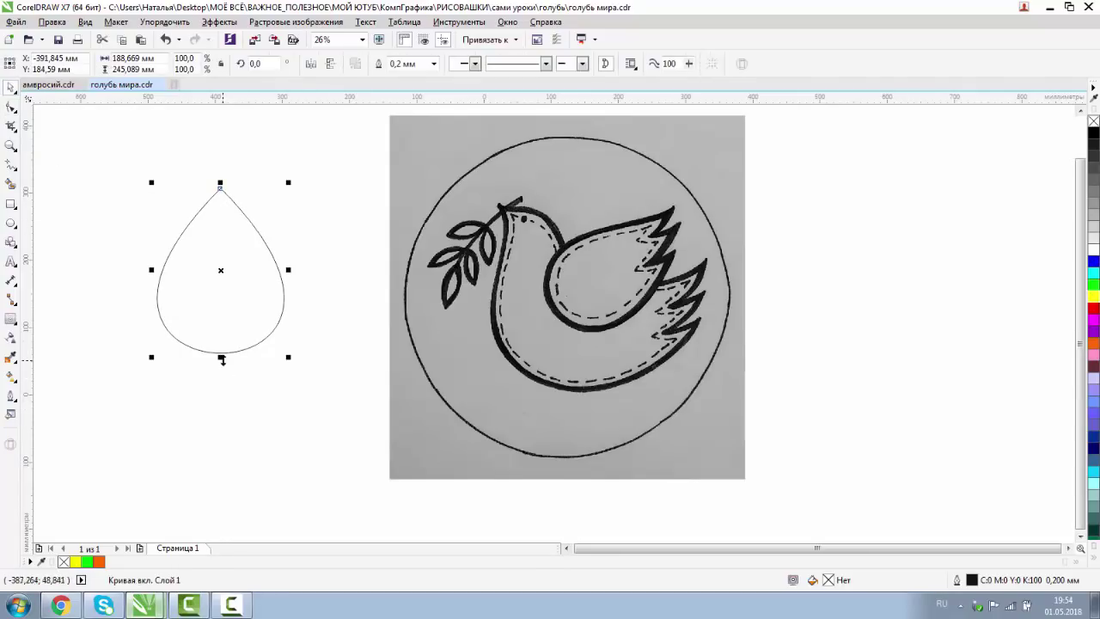
drag(220, 356, 225, 400)
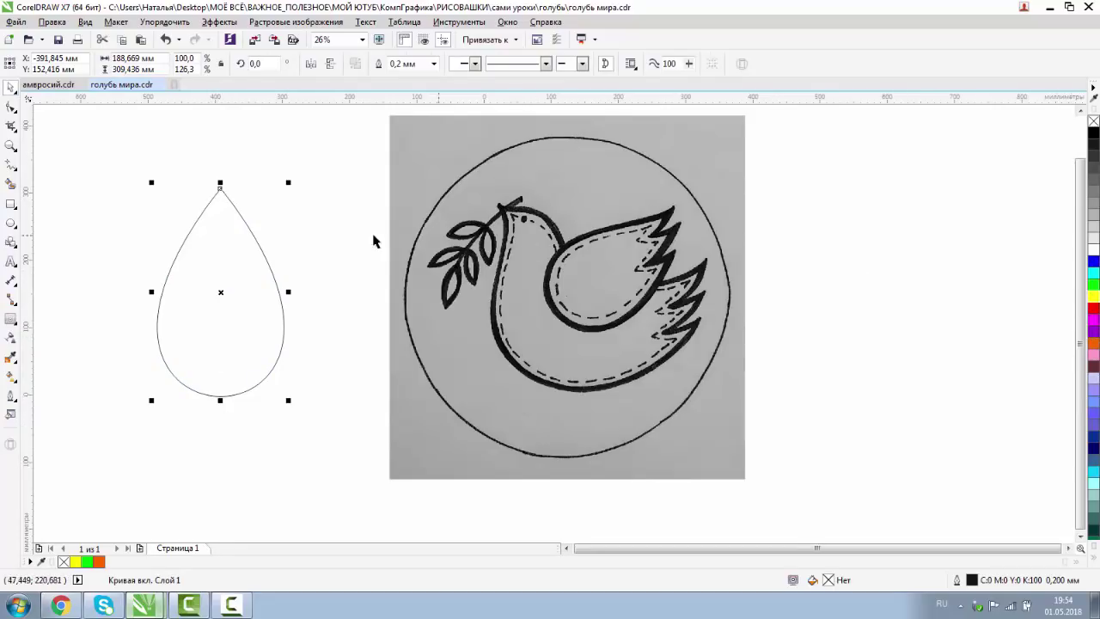
right_click(1092, 297)
double_click(963, 579)
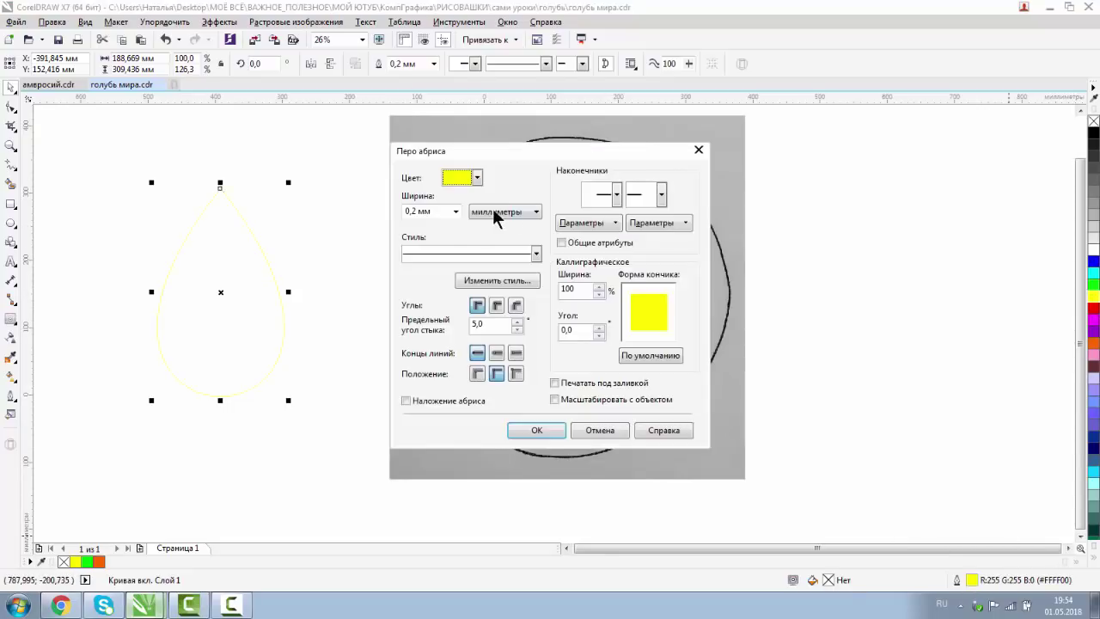
click(456, 210)
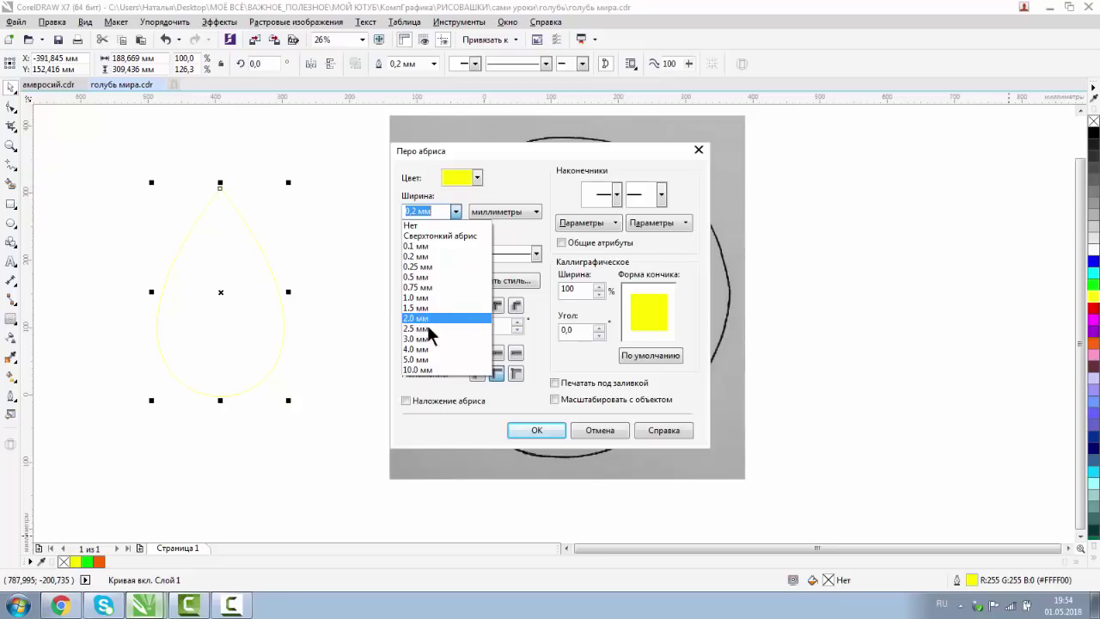
click(428, 330)
click(522, 430)
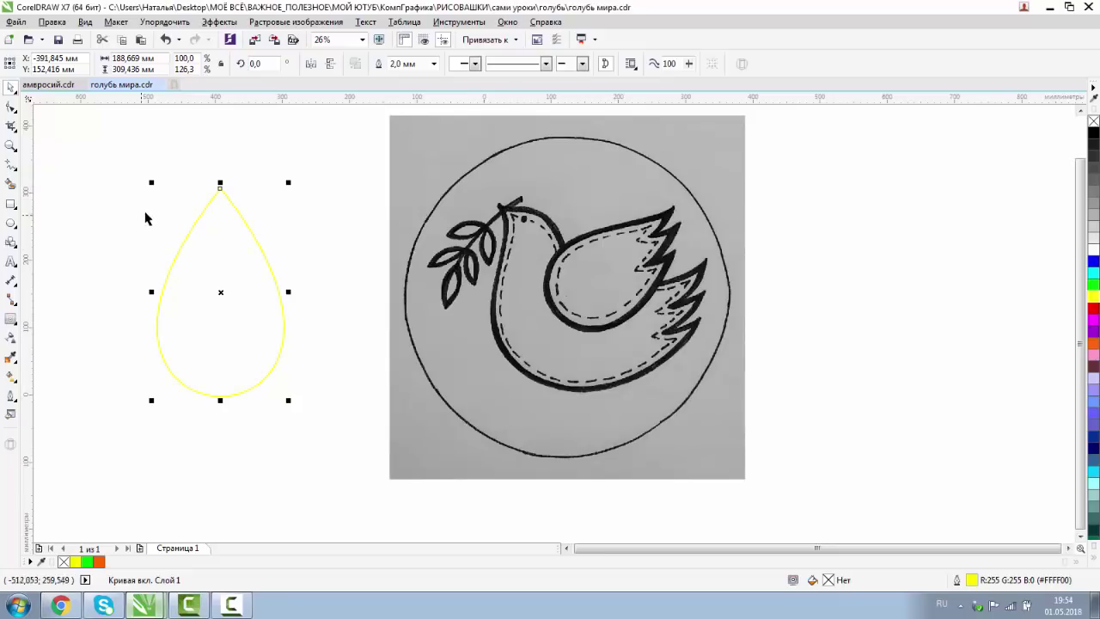
Move the teardrop onto the dove image and shrink it to about 97 by 160 mm
click(221, 292)
click(221, 294)
drag(221, 294, 585, 284)
drag(515, 179, 577, 277)
Place a copy of the yellow teardrop on the blank area beside the dove image
click(11, 146)
drag(503, 149, 740, 440)
click(11, 88)
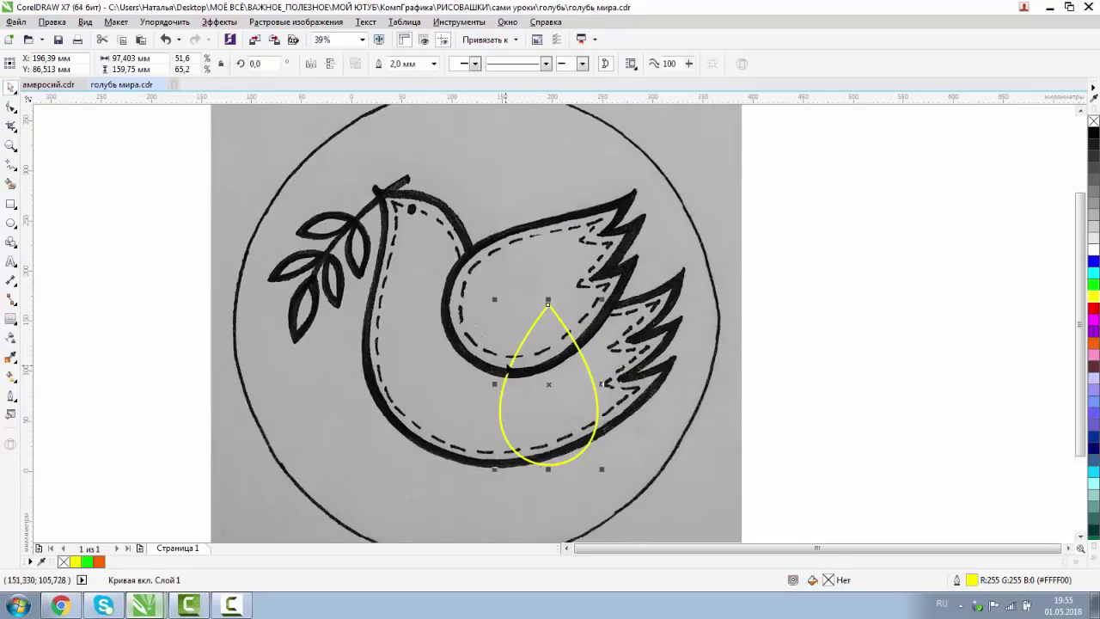
drag(509, 362, 912, 248)
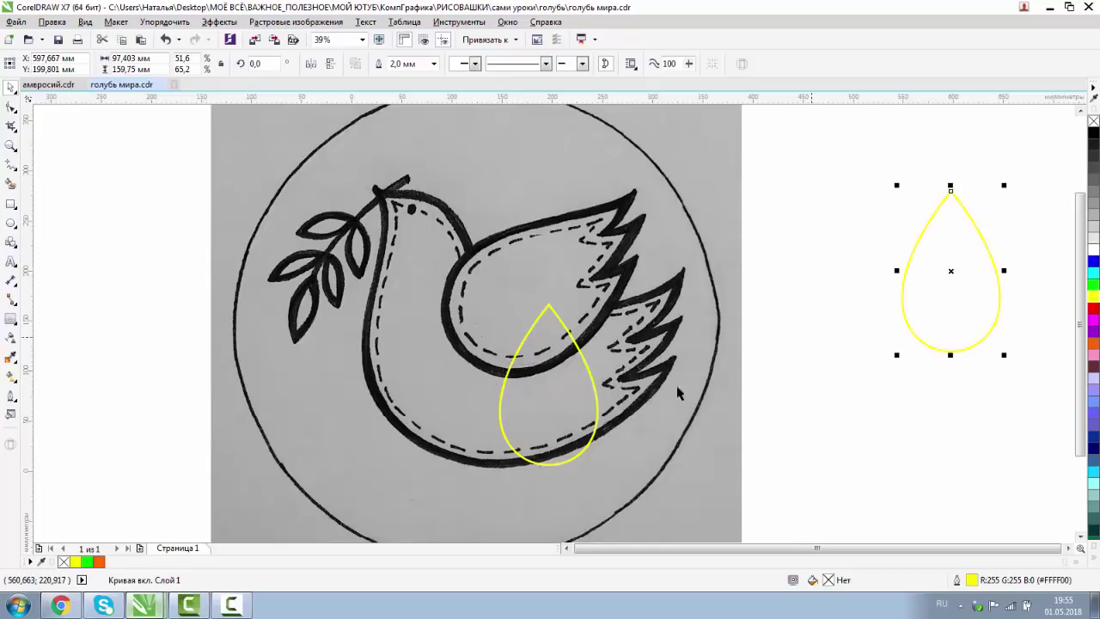
Move the original teardrop over the dove's wing and rotate it to about 313 degrees so its point follows the wing tip
click(533, 326)
drag(533, 326, 483, 230)
click(483, 230)
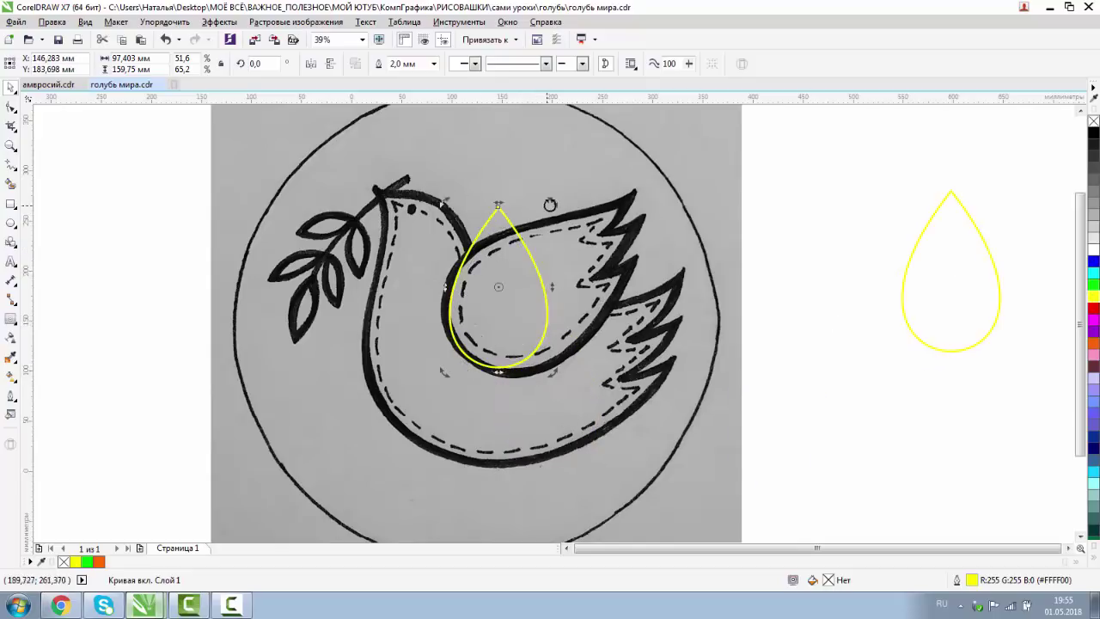
drag(550, 204, 592, 268)
Enlarge the rotated teardrop to about 196 by 188 mm and align its rounded end and point with the wing
click(536, 244)
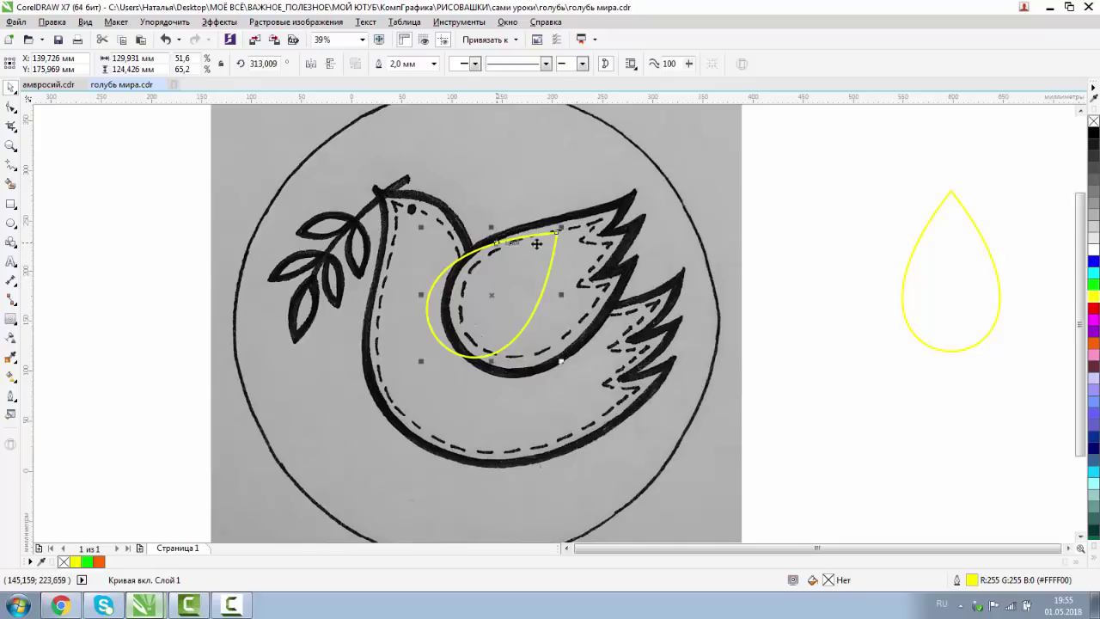
drag(560, 229, 619, 171)
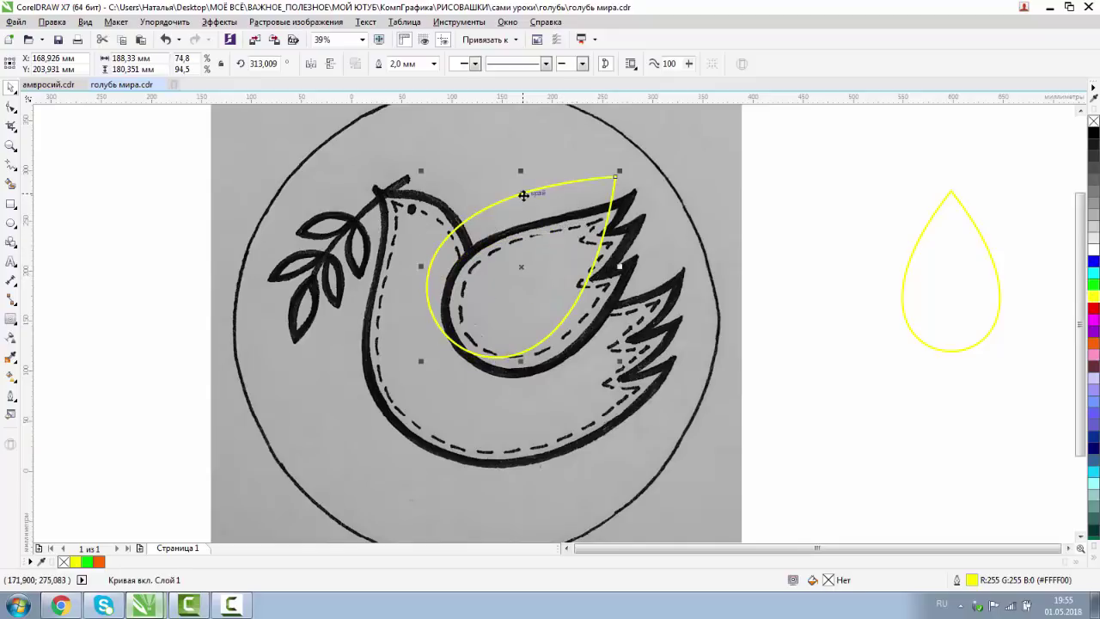
drag(523, 196, 536, 213)
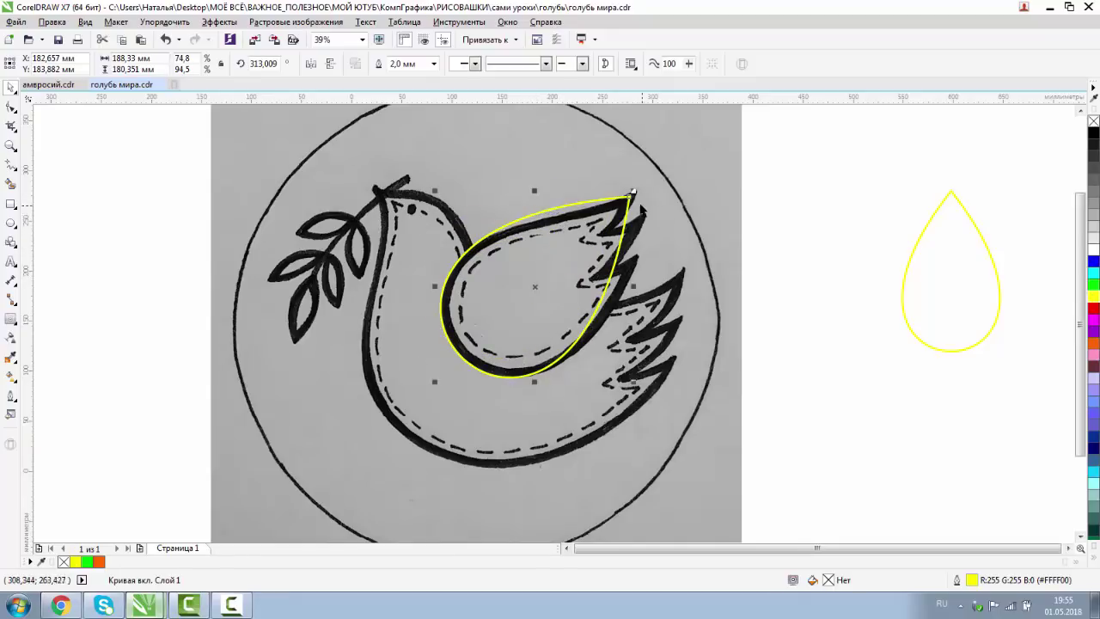
drag(634, 191, 640, 184)
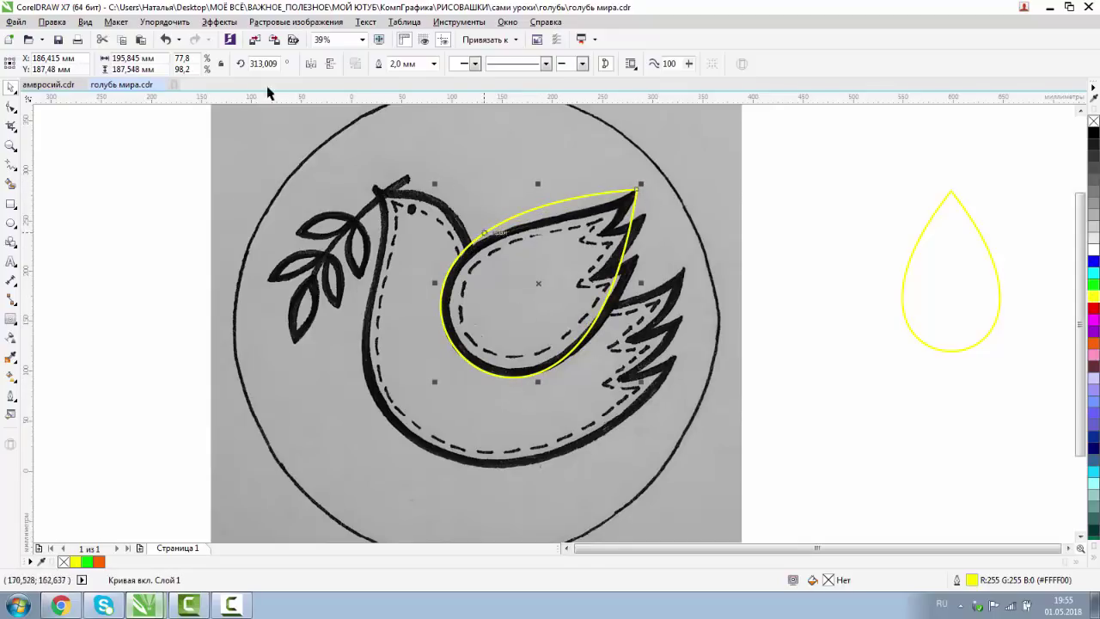
Reshape the teardrop's upper edge to follow the wing's top line, using the node where the wing meets the neck
click(17, 105)
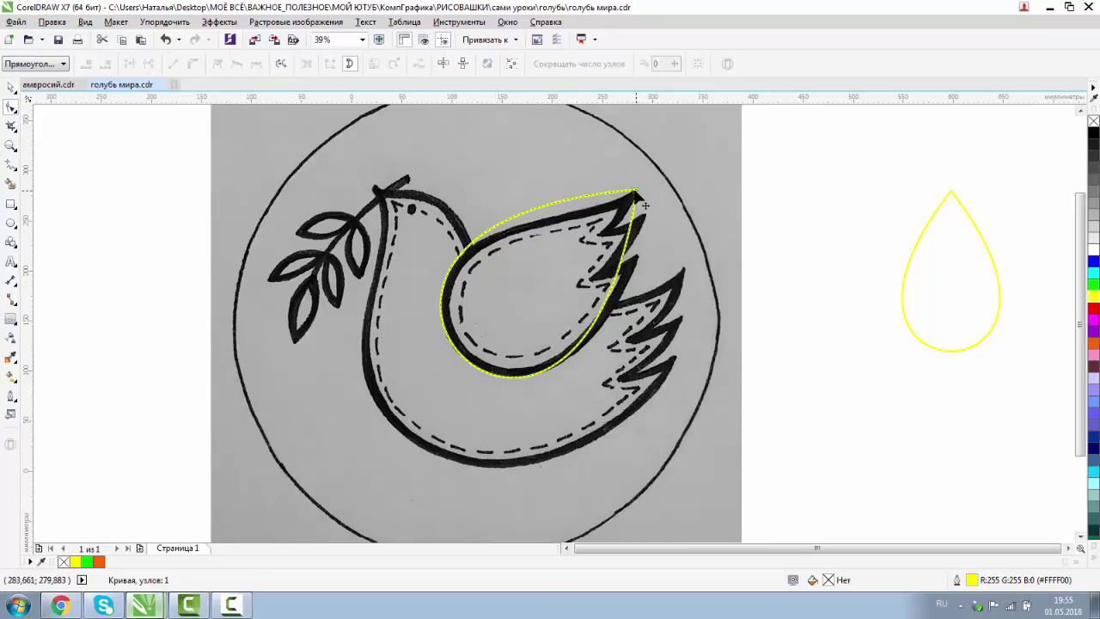
click(478, 259)
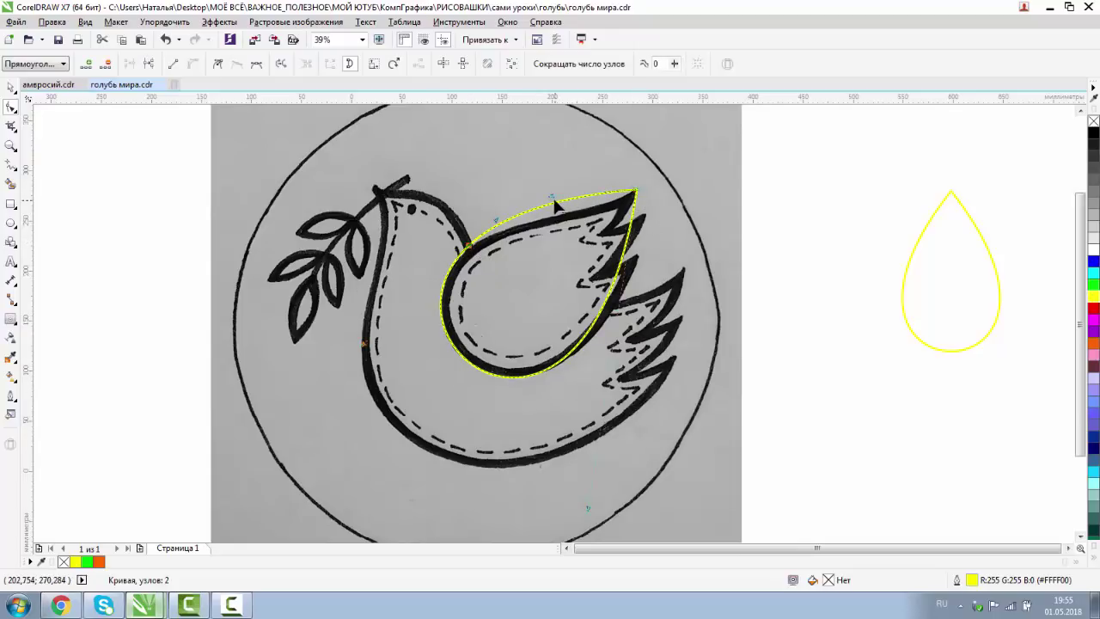
drag(553, 201, 565, 222)
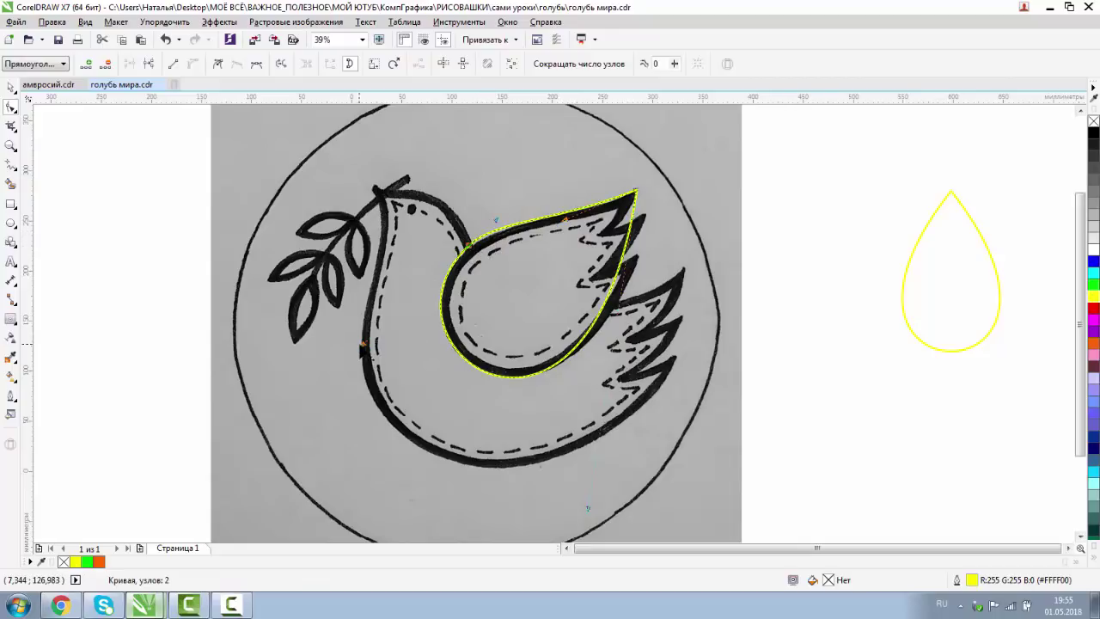
drag(363, 344, 360, 342)
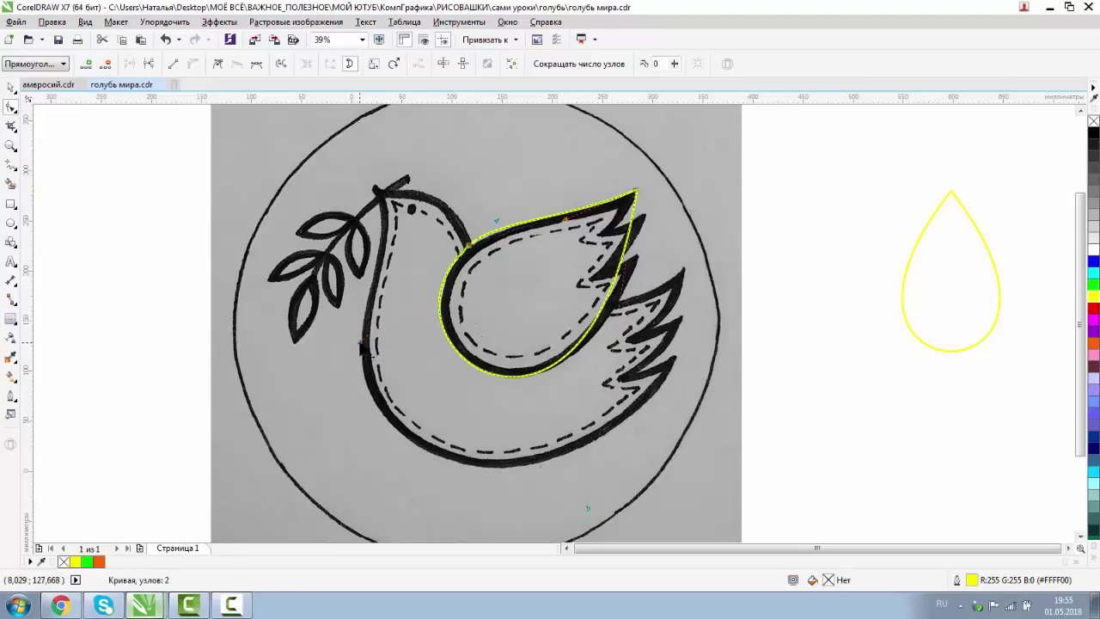
Fine-tune the node at the neck and its curve handle so the teardrop hugs the wing's rounded end
click(10, 146)
drag(288, 172, 685, 408)
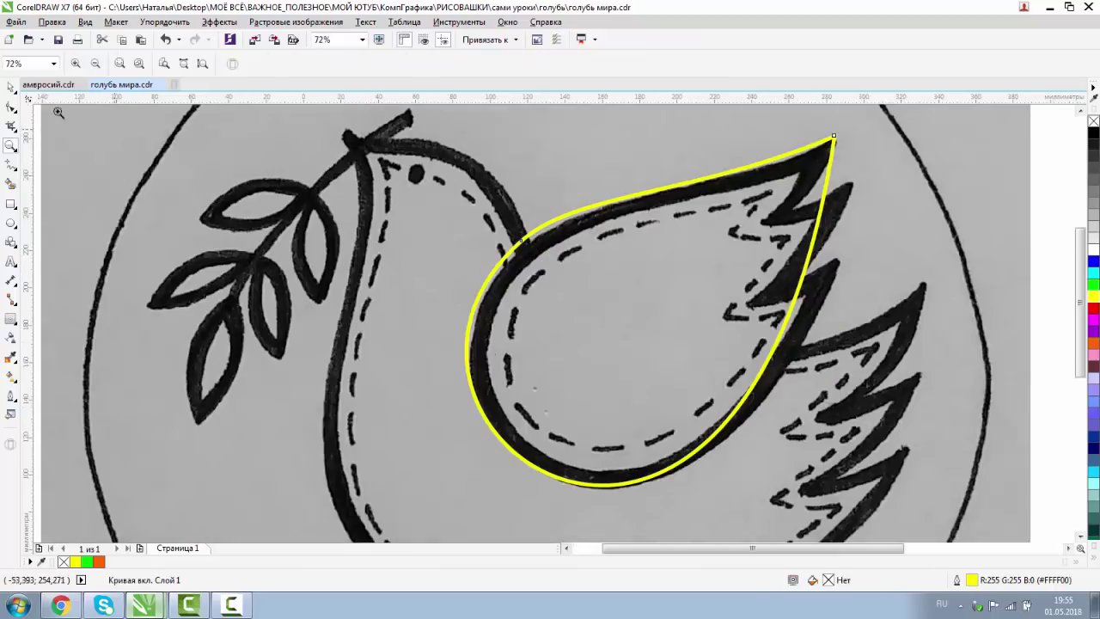
click(11, 107)
drag(318, 425, 310, 404)
drag(523, 241, 531, 247)
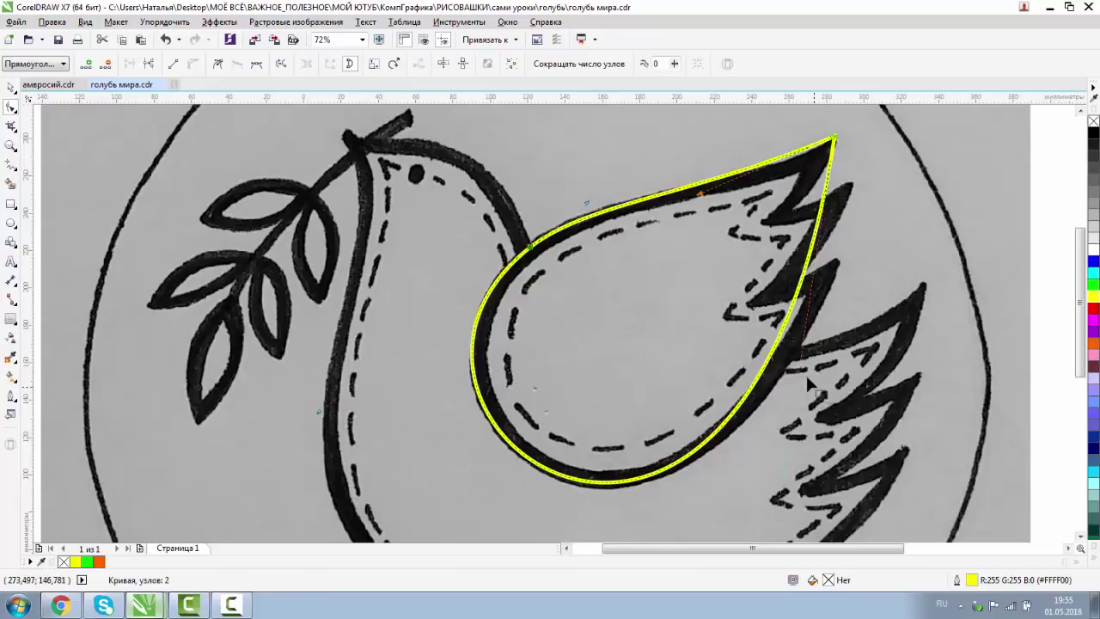
Switch the drawing display to wireframe view with the whole dove in sight
click(11, 146)
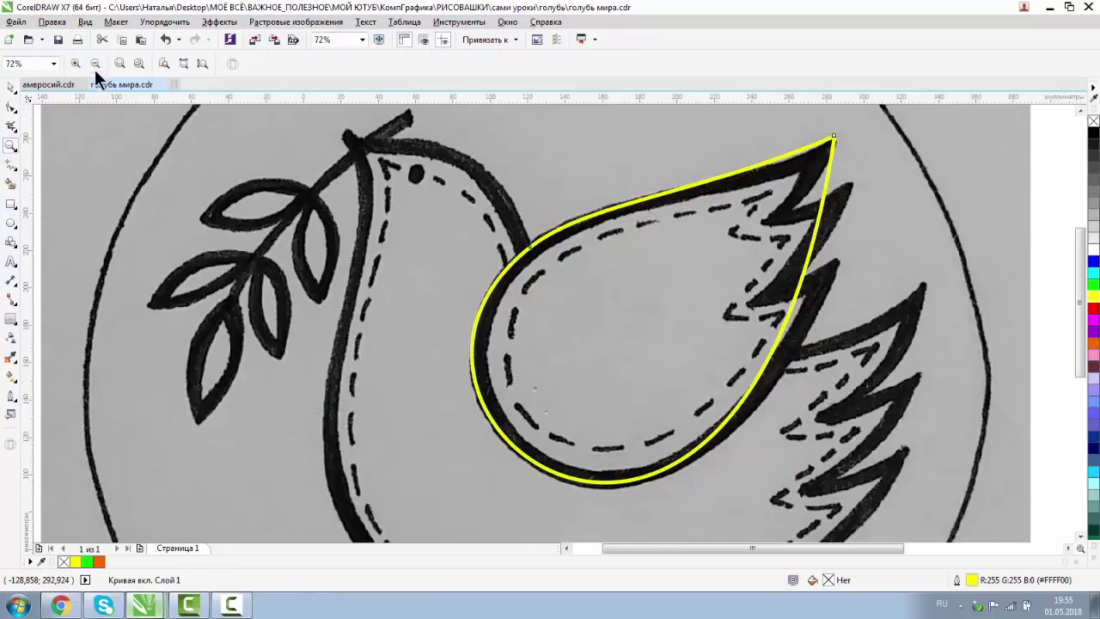
click(95, 64)
click(86, 21)
click(94, 57)
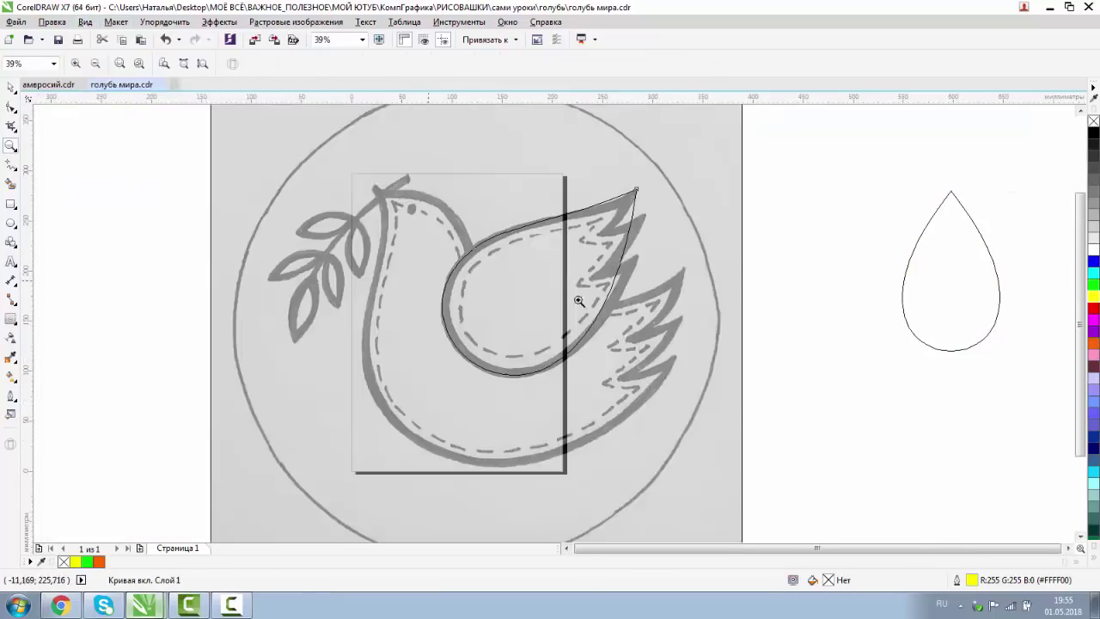
Adjust the wing-tip node's lower curve handle so the outline follows the wing's underside, and return to the full-colour view
click(11, 107)
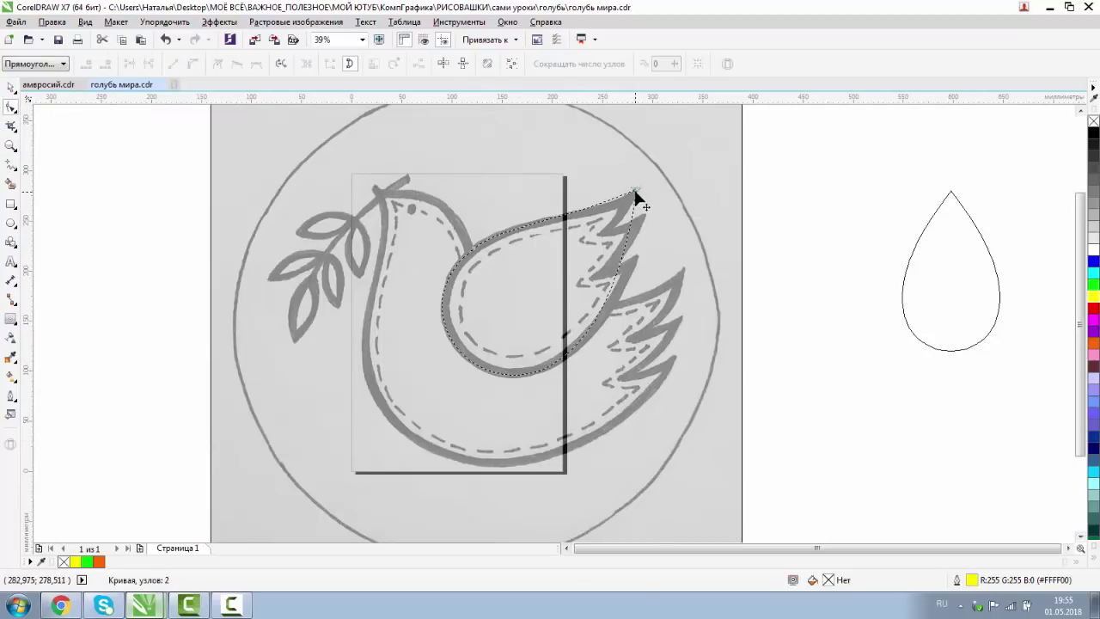
click(635, 194)
drag(586, 510, 606, 508)
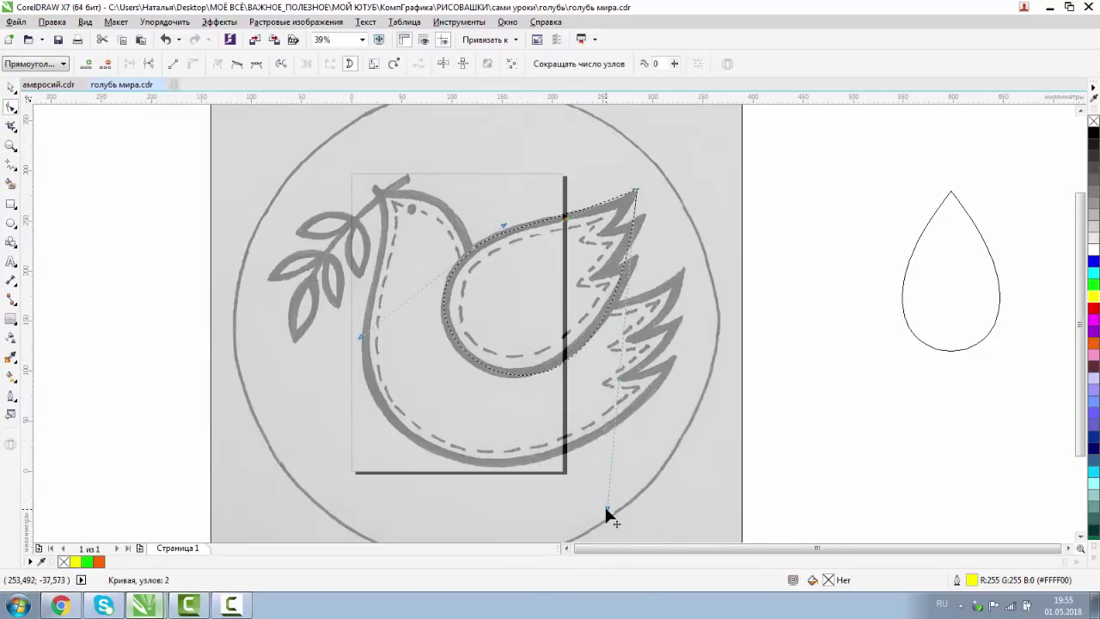
click(86, 21)
click(108, 94)
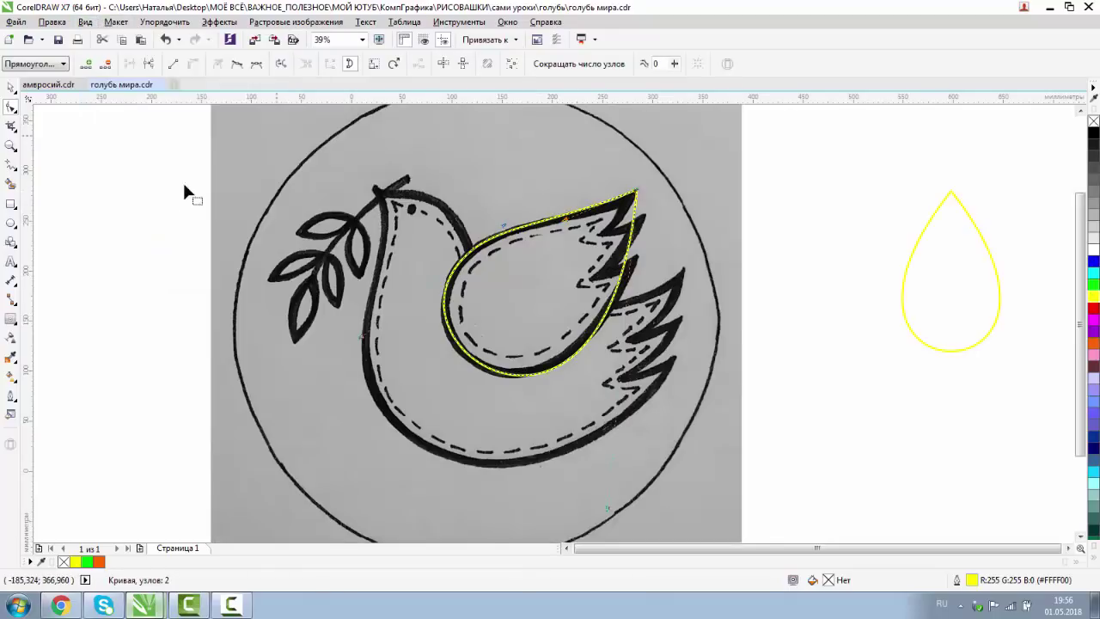
click(11, 146)
drag(689, 327, 689, 327)
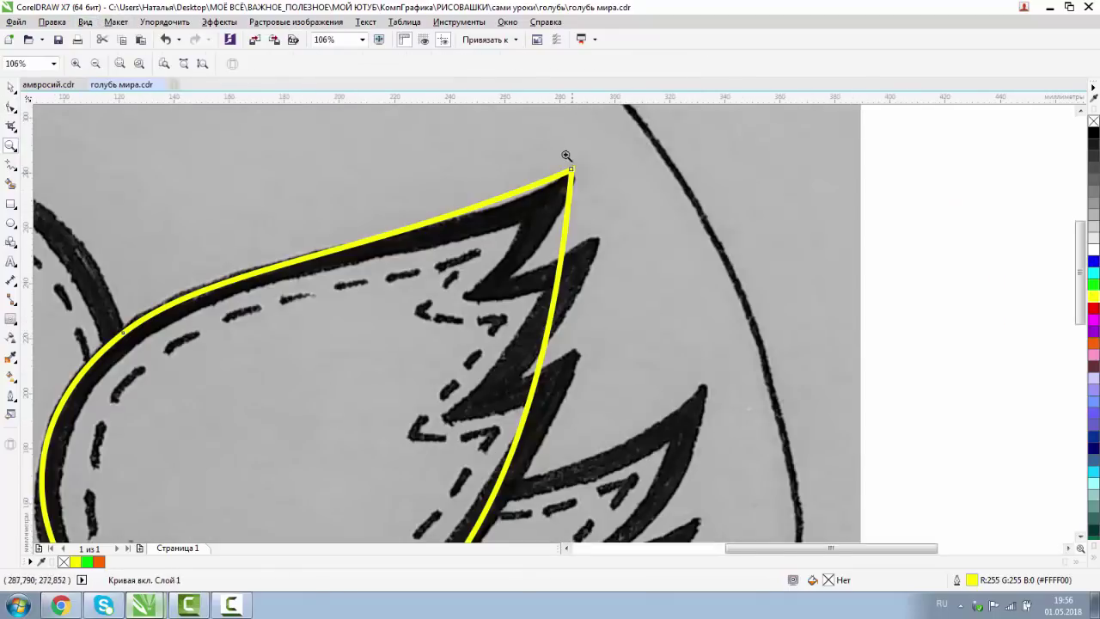
click(95, 63)
click(11, 87)
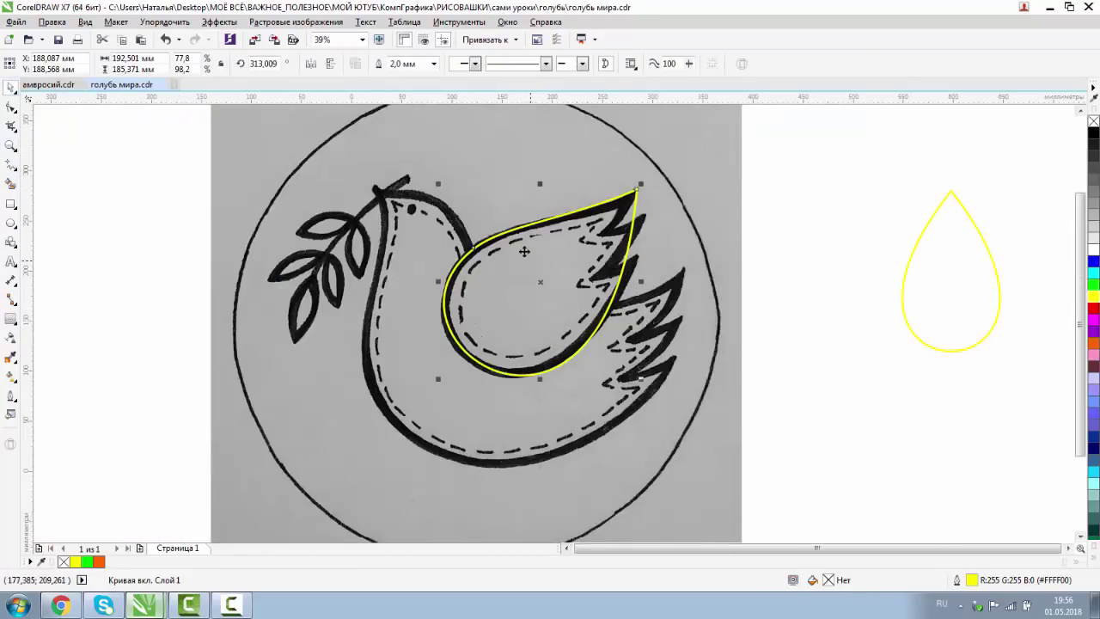
Copy the wing teardrop beside the dove, mirror the copy horizontally and rotate it so its tip points towards the tail
drag(510, 234, 761, 309)
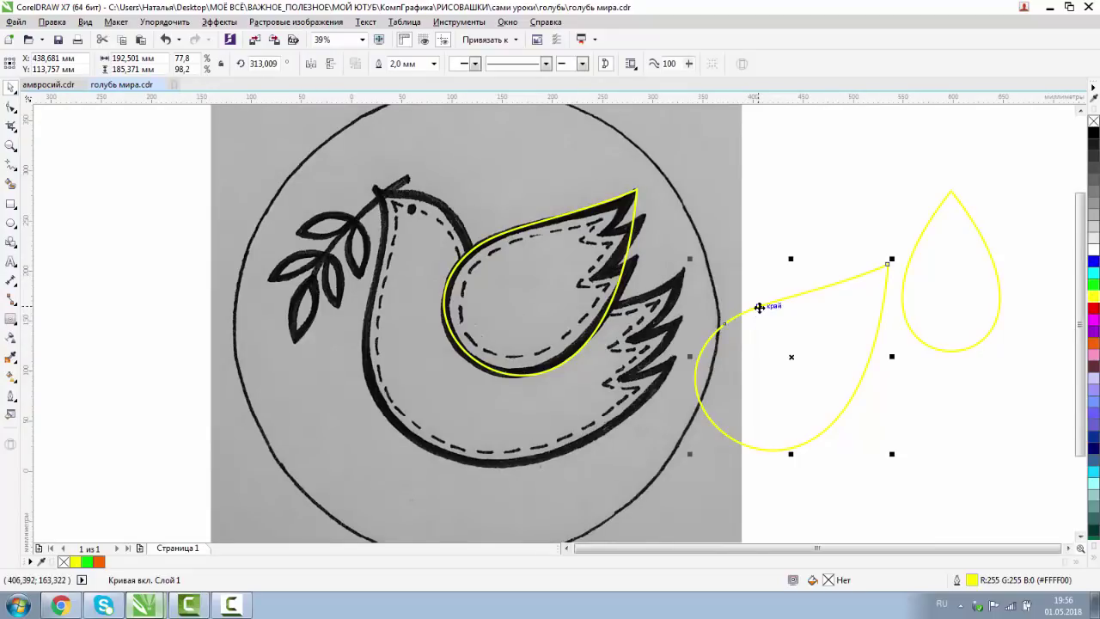
click(310, 64)
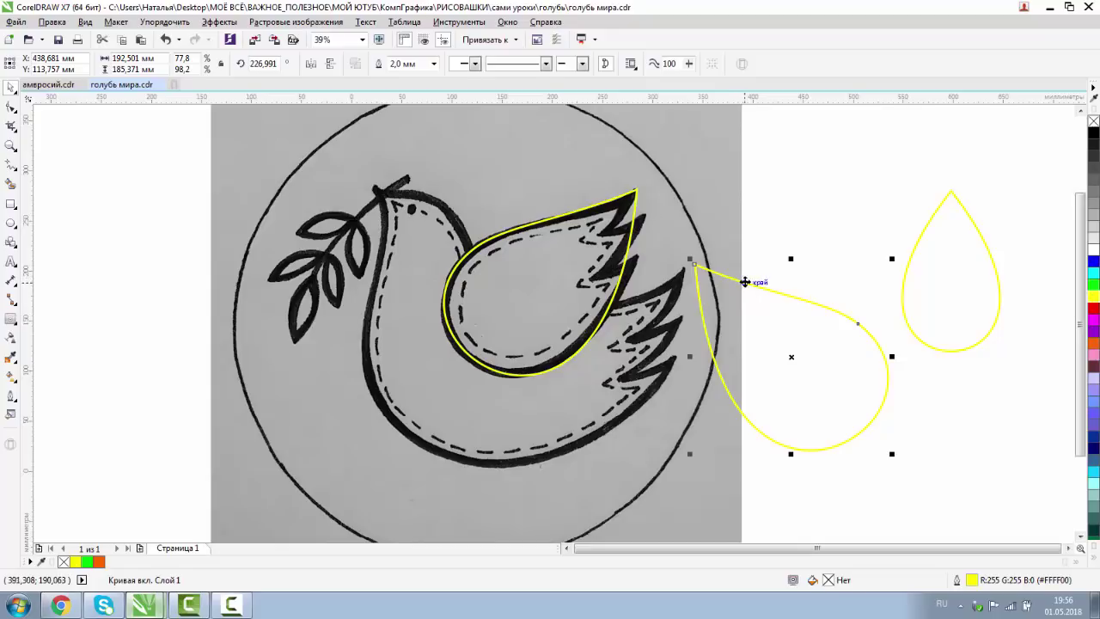
click(744, 282)
drag(896, 268, 768, 238)
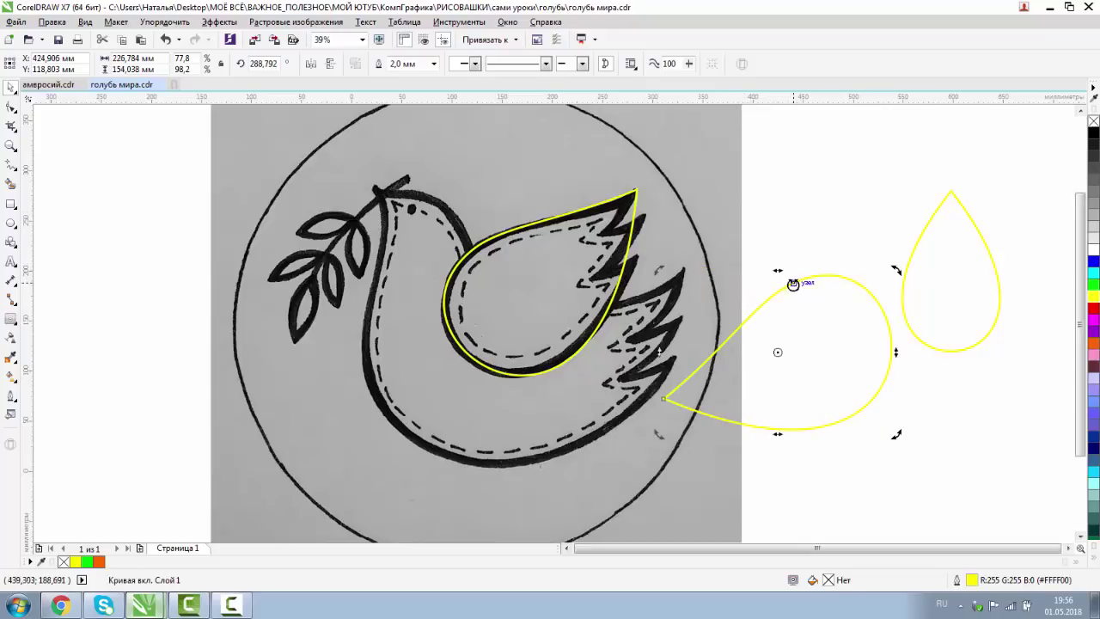
Give the teardrop copy a green outline and scale it down to about 155 × 105 mm
right_click(1092, 283)
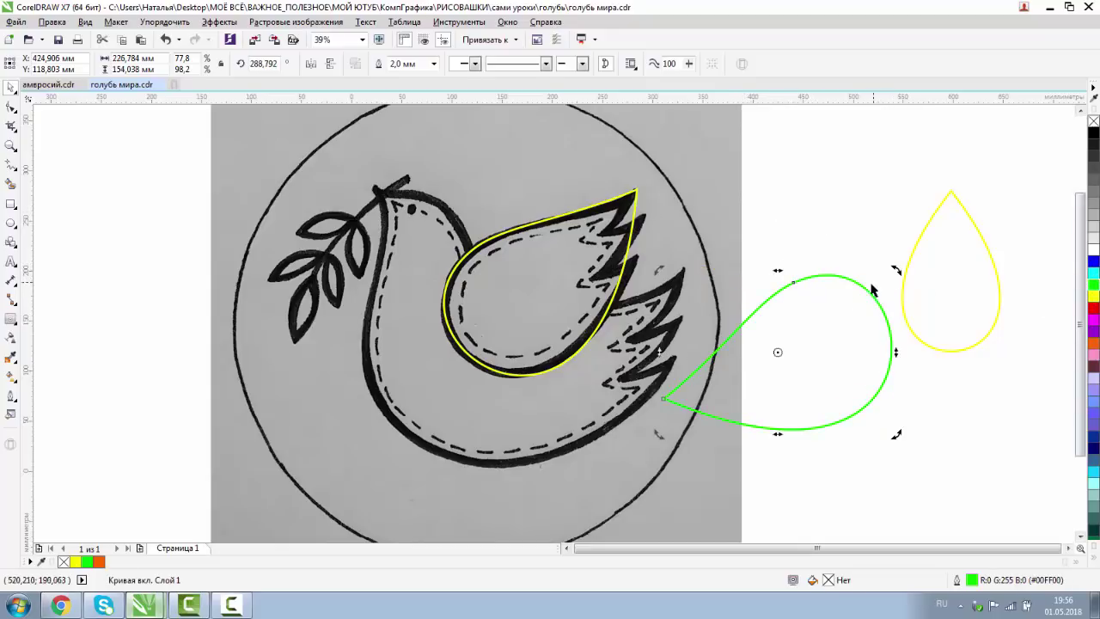
click(872, 290)
drag(896, 271, 823, 319)
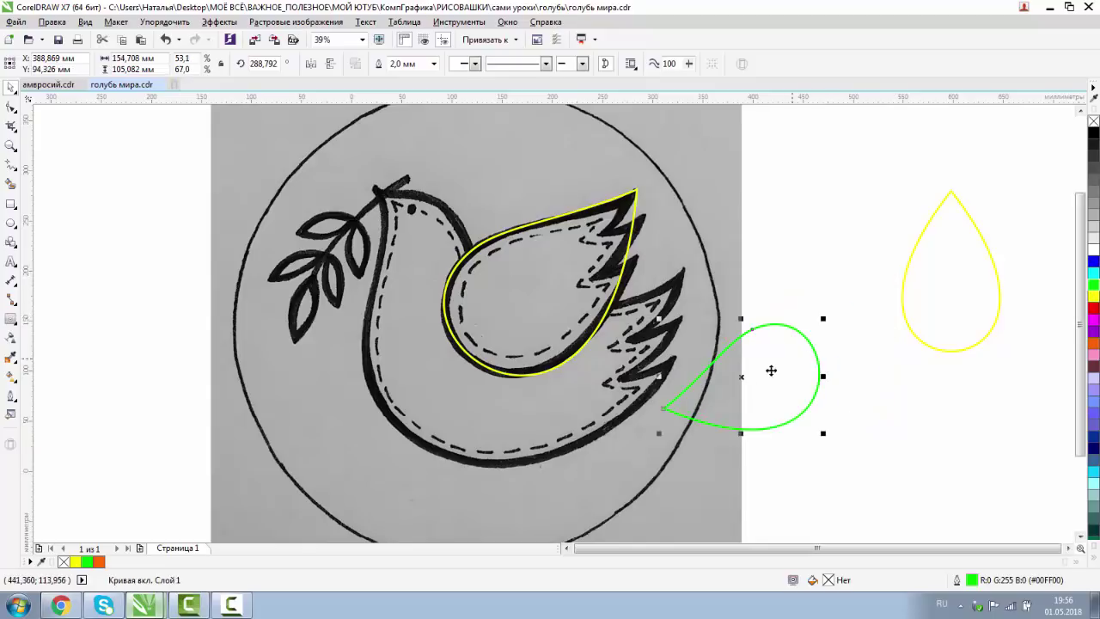
Place the green teardrop's tip in the upper notch between the wing feathers and rotate it to about 303°
drag(761, 375, 681, 205)
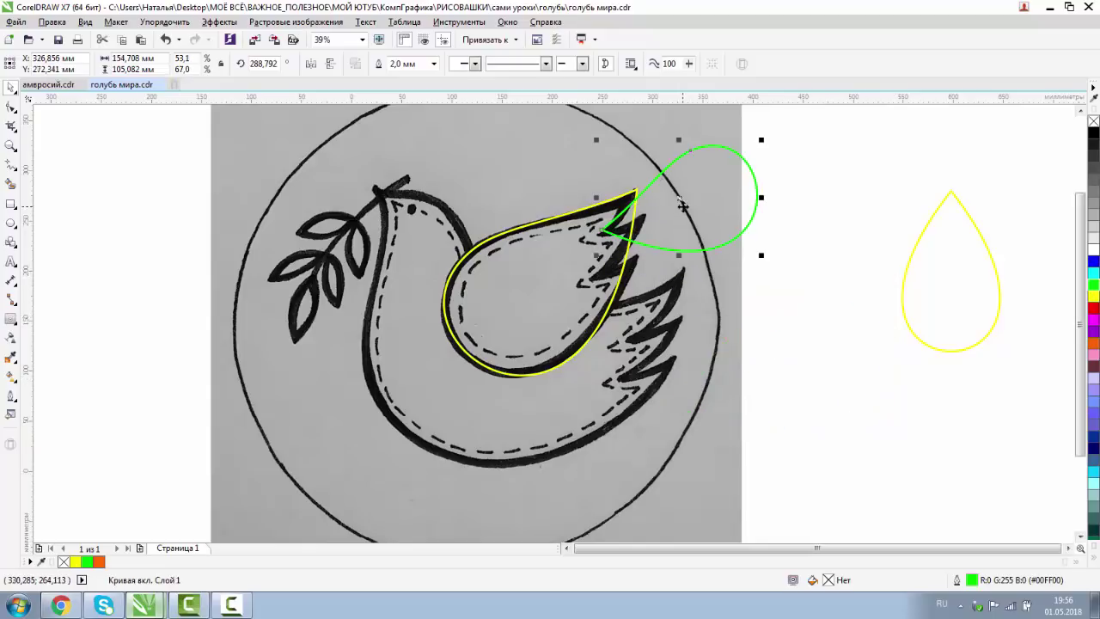
click(10, 146)
click(593, 198)
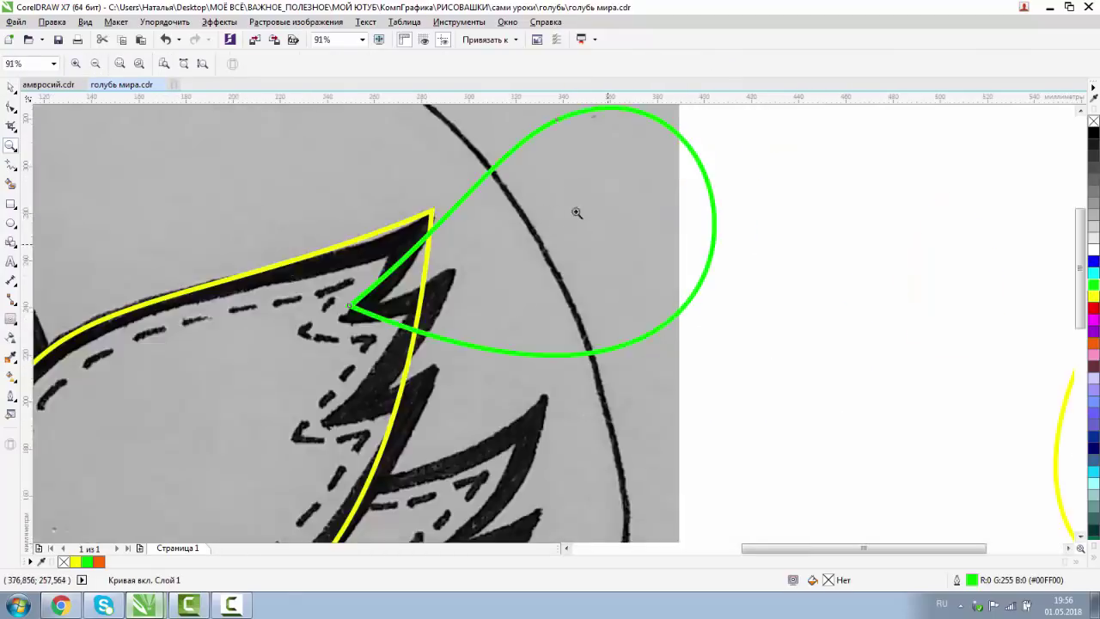
click(11, 87)
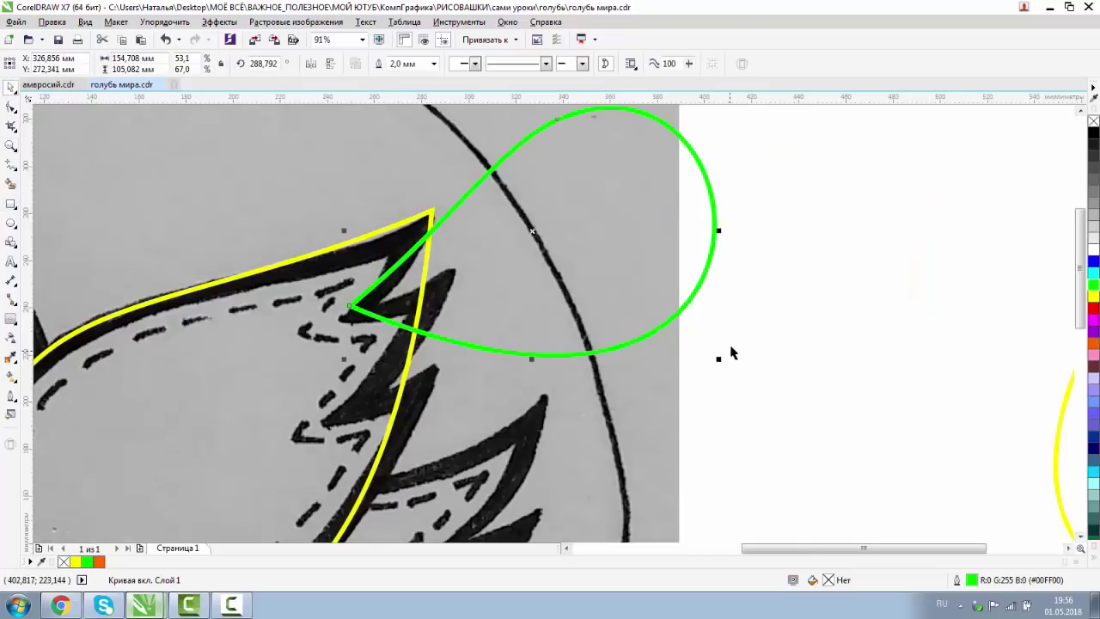
click(684, 309)
drag(722, 363, 736, 311)
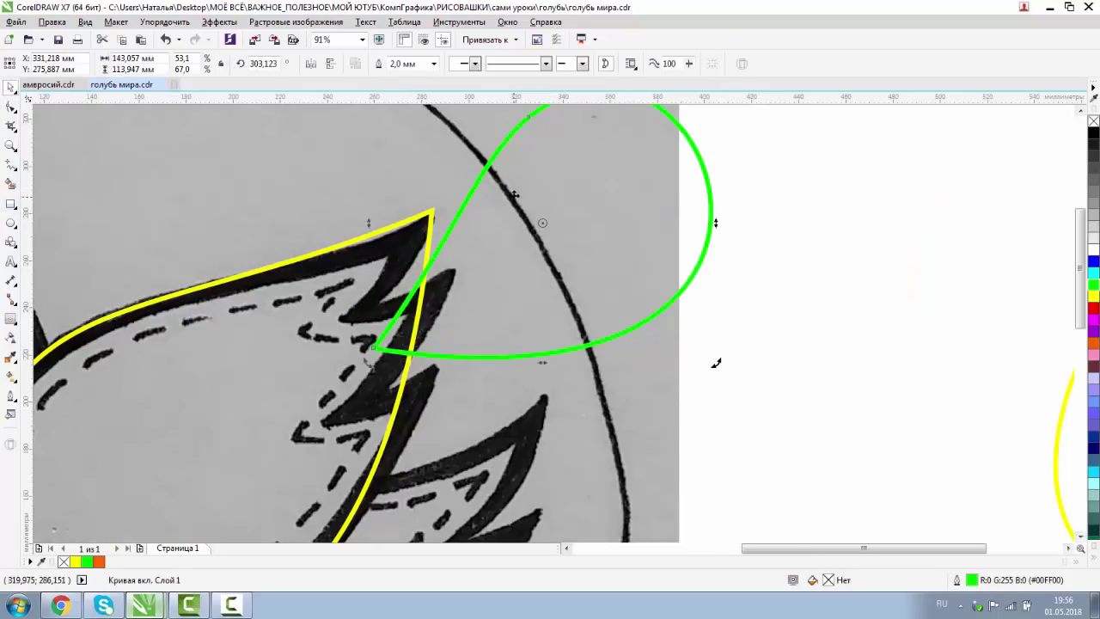
drag(475, 179, 462, 147)
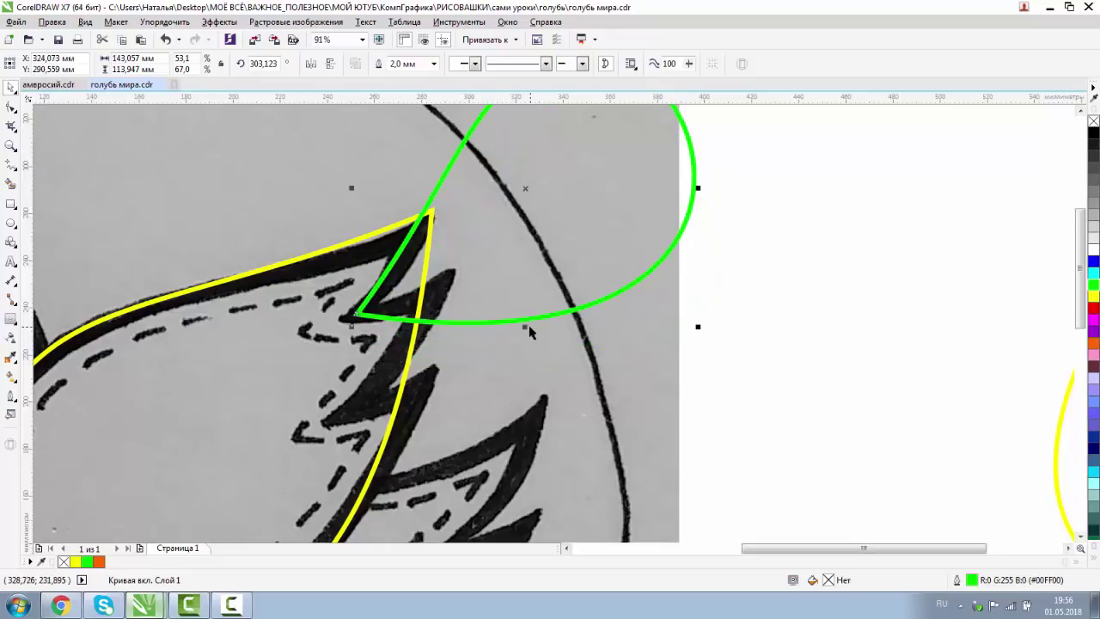
Flatten the green teardrop slightly, then adjust its rotation and position until its edges follow the upper feather notch
drag(530, 332, 532, 298)
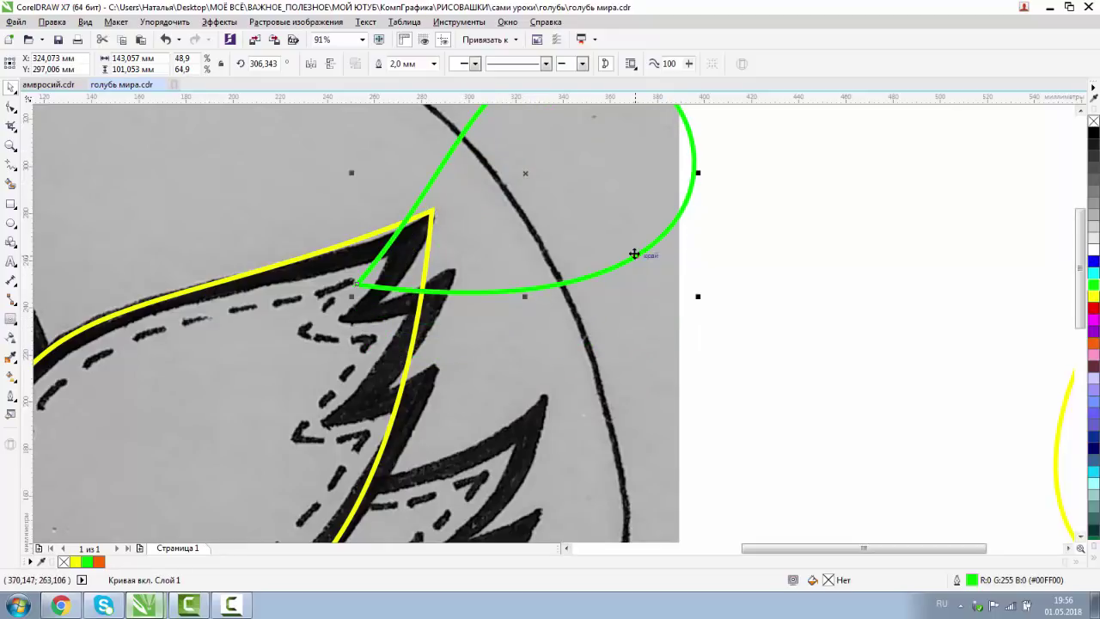
click(634, 254)
drag(695, 300, 707, 269)
drag(449, 169, 432, 172)
click(449, 172)
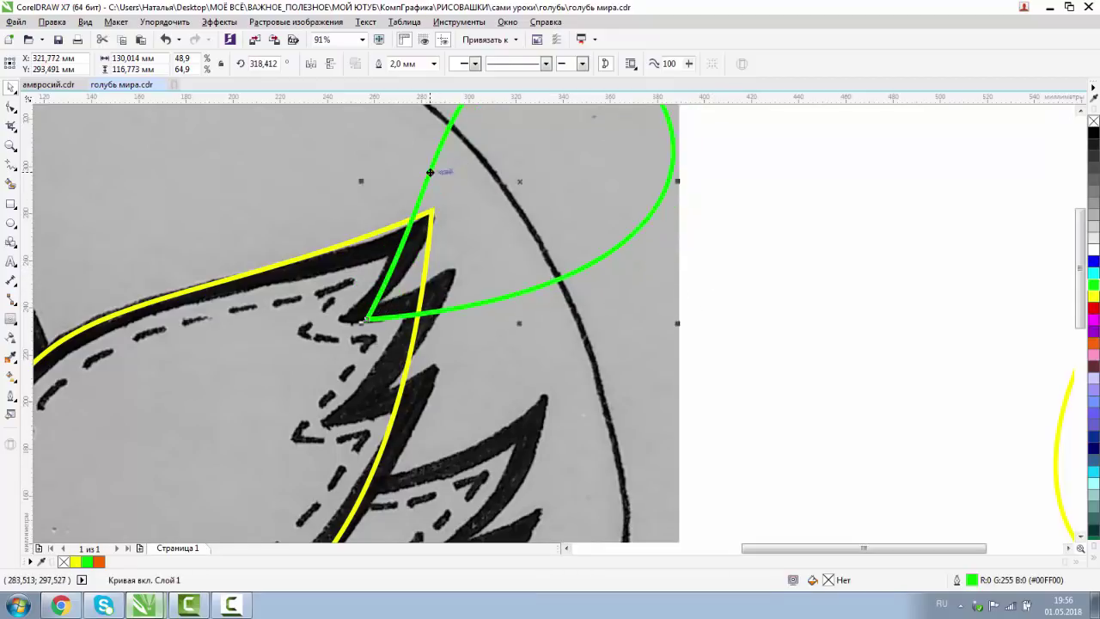
click(432, 172)
drag(677, 322, 668, 342)
Duplicate the green teardrop onto the lower feather notch, then flatten and rotate the duplicate to match that gap
drag(434, 160, 431, 301)
click(663, 336)
drag(675, 178, 686, 197)
drag(464, 261, 469, 258)
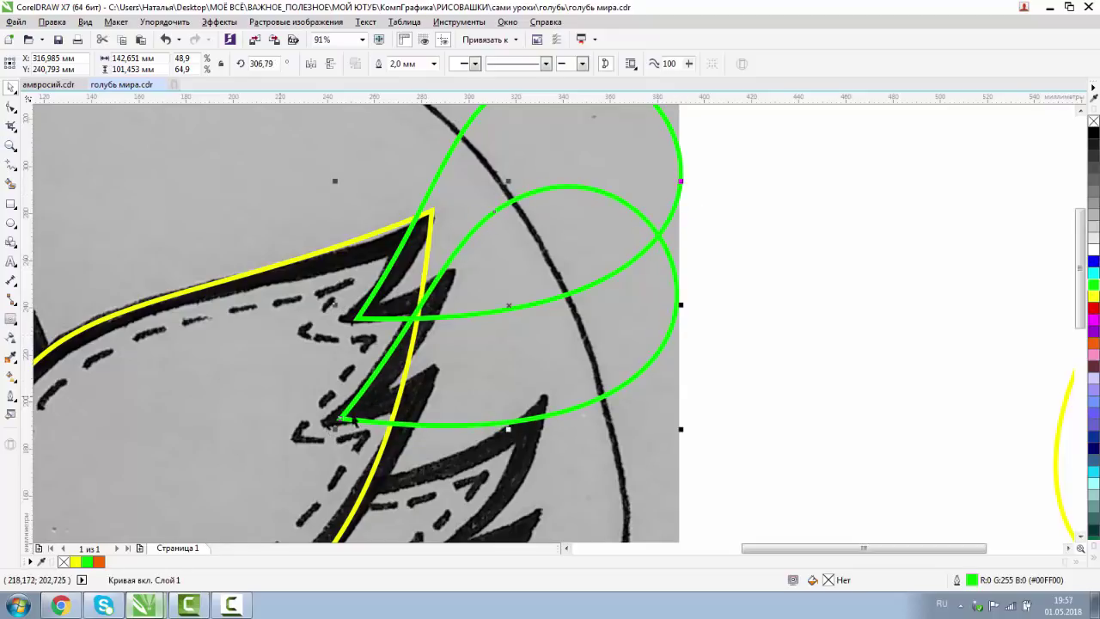
drag(508, 428, 509, 402)
click(539, 191)
drag(679, 181, 654, 170)
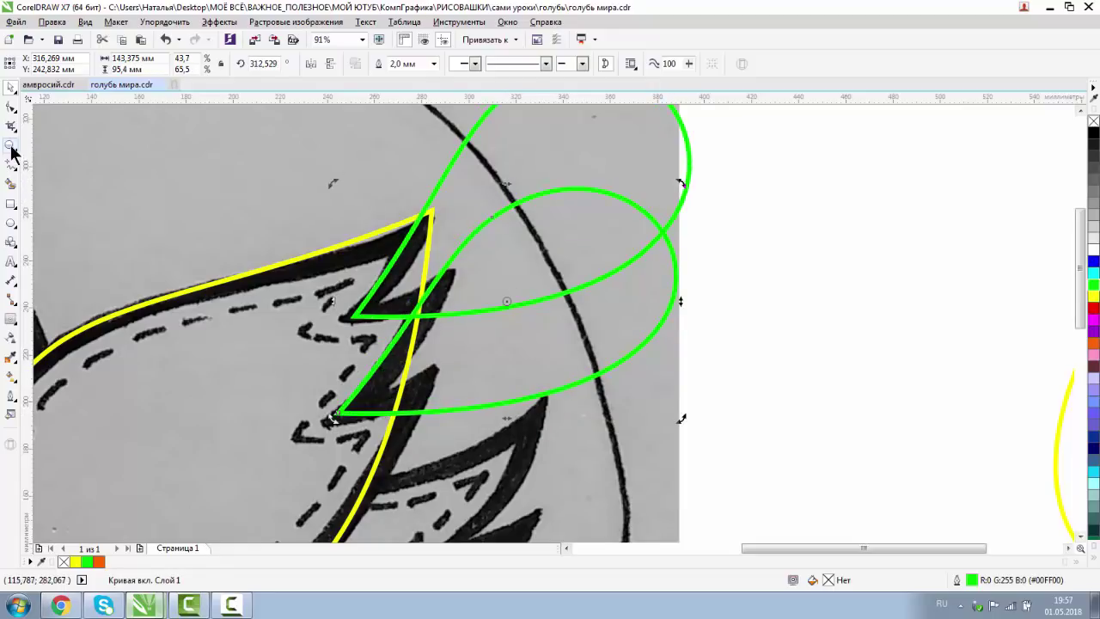
Subtract both green teardrops from the yellow wing outline with Back Minus Front
key(z)
click(94, 62)
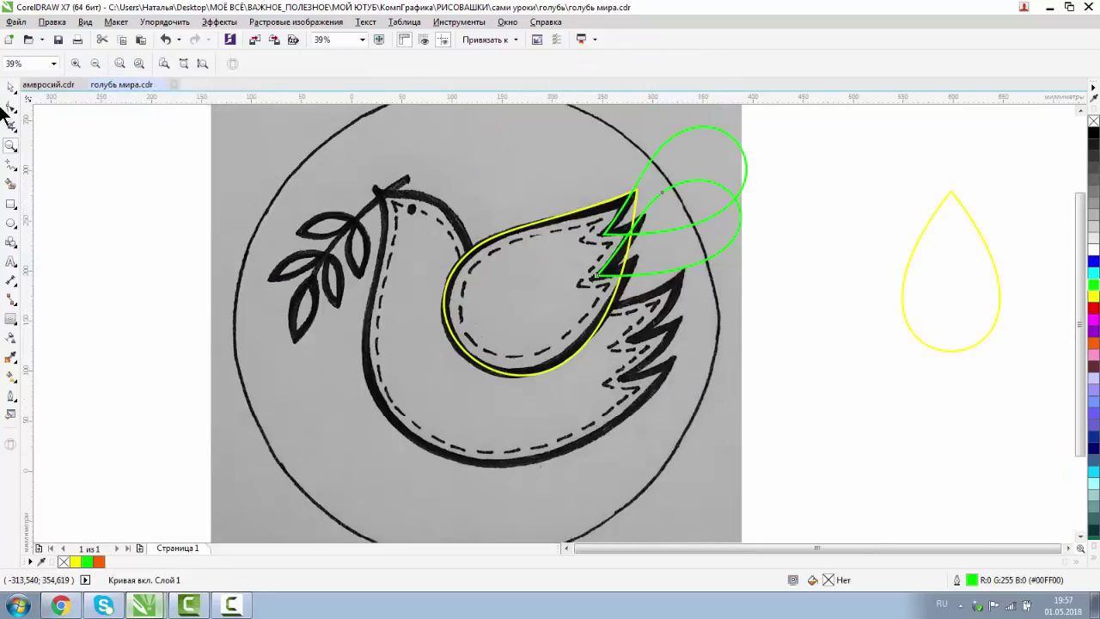
click(10, 87)
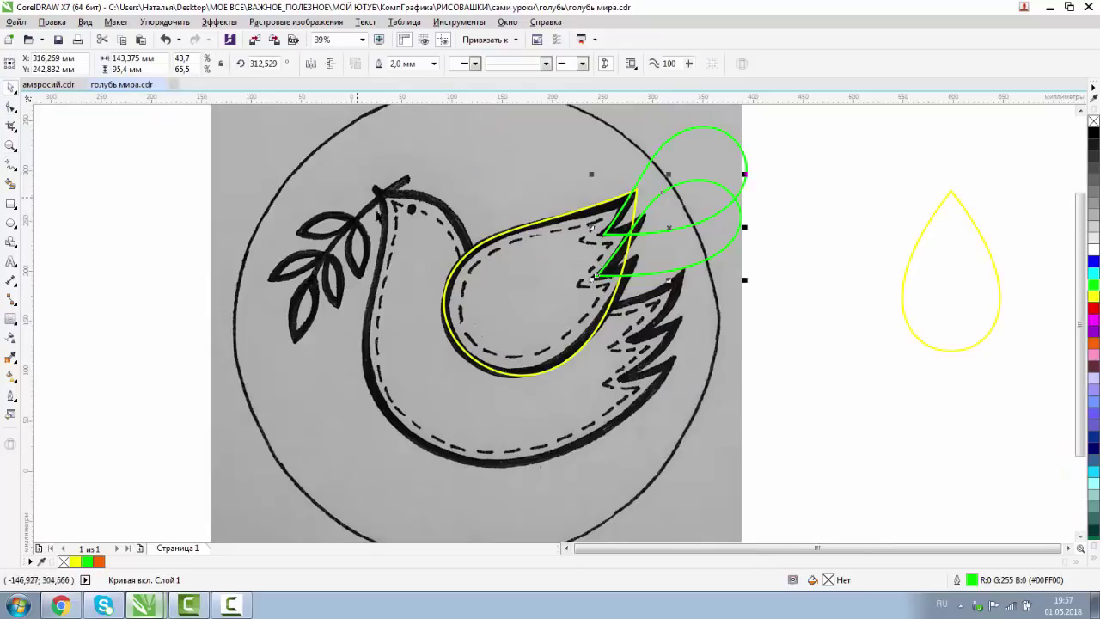
shift+click(675, 140)
shift+click(509, 233)
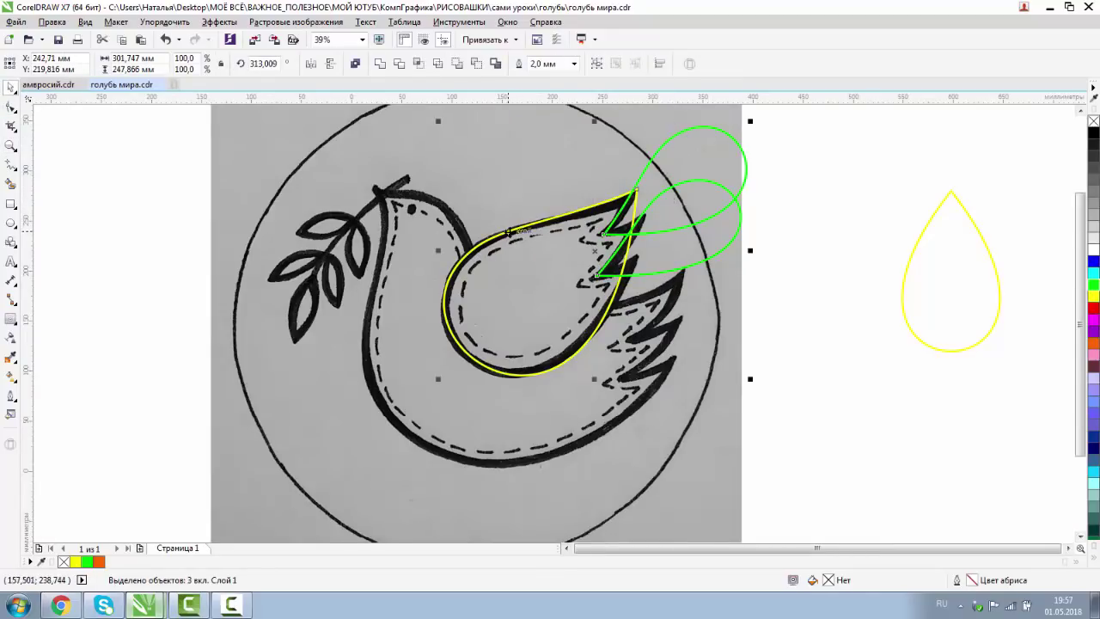
click(480, 62)
click(751, 234)
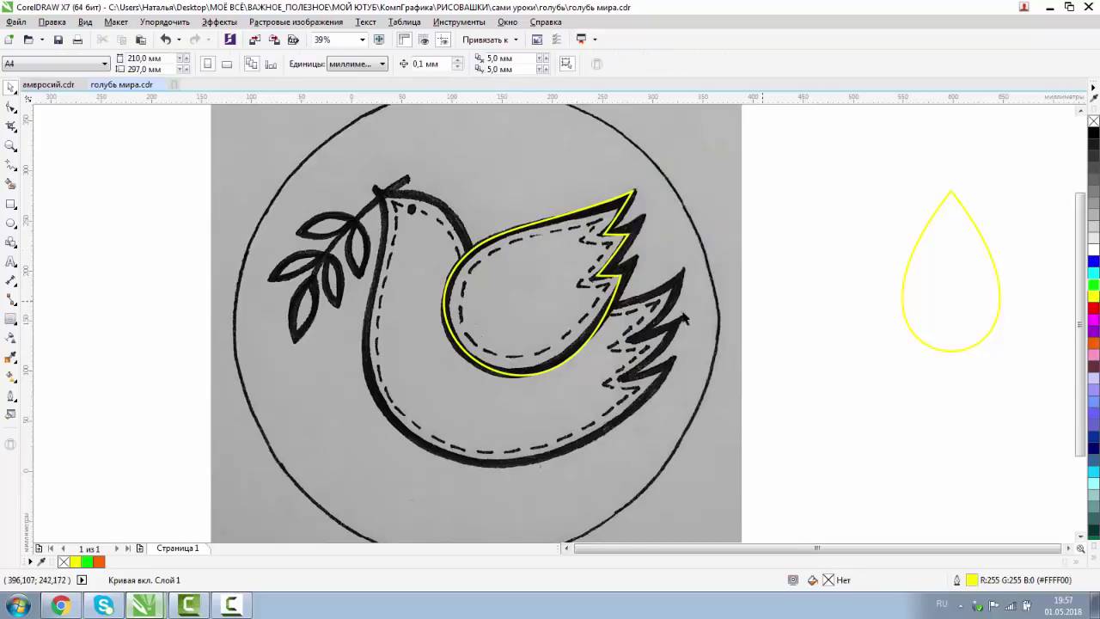
Pull the nodes of the second and third feather tips outward to the drawn tips of the wing
click(10, 147)
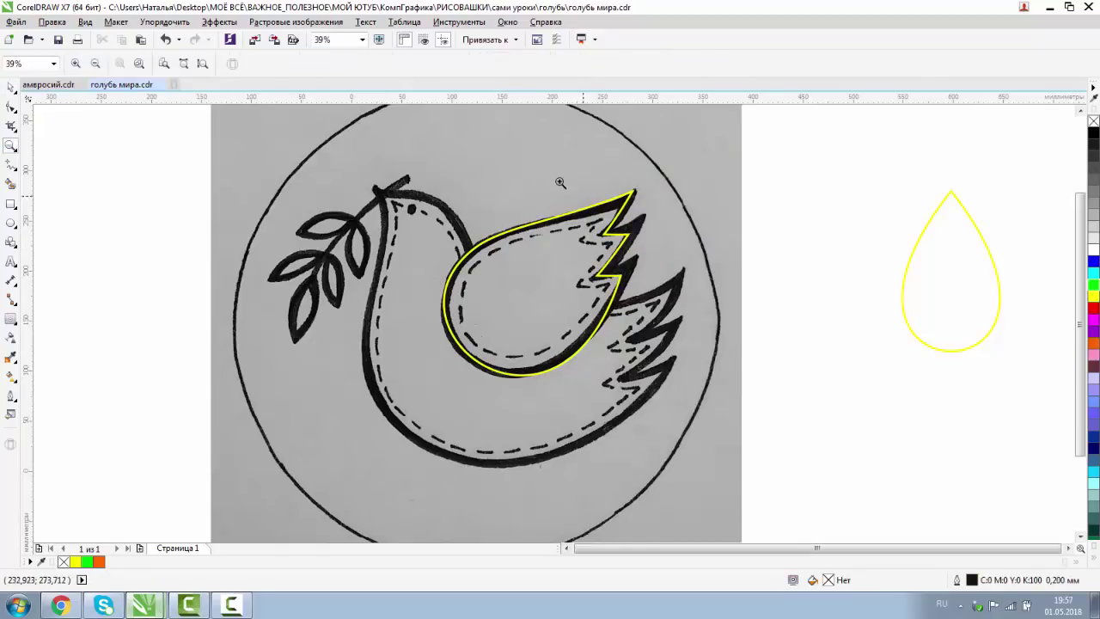
drag(559, 177, 736, 315)
click(10, 107)
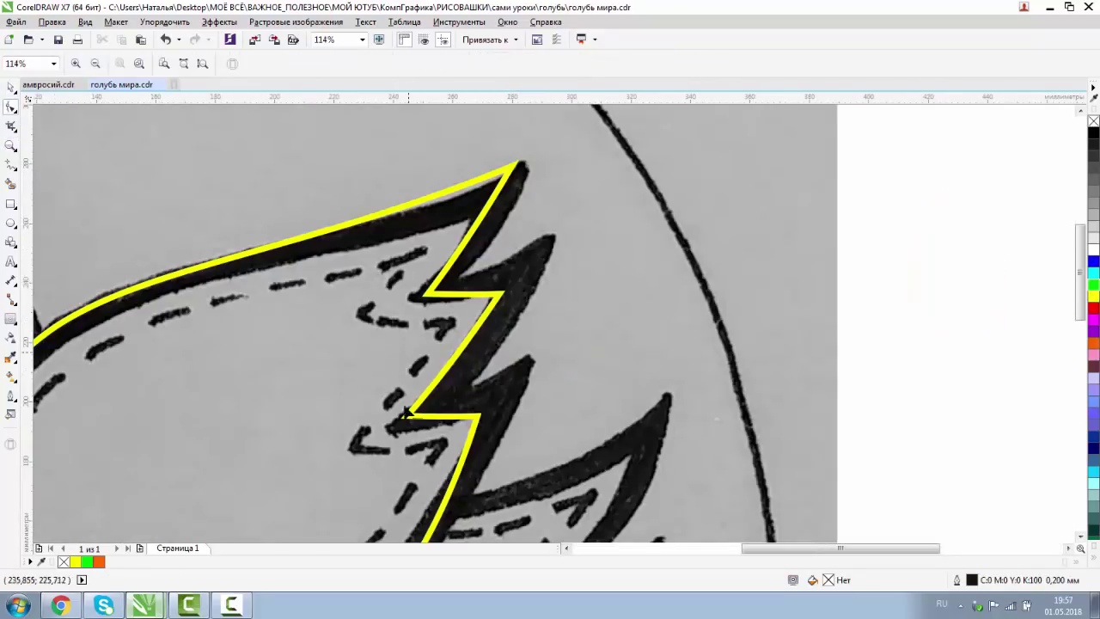
click(462, 424)
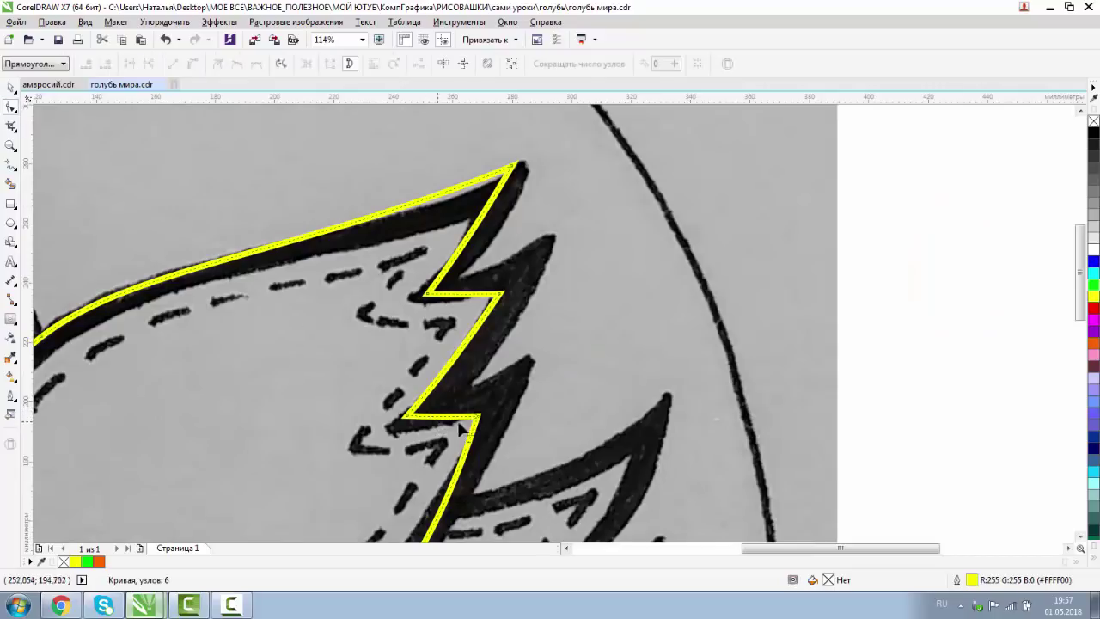
click(475, 419)
drag(477, 417, 482, 404)
click(499, 294)
drag(500, 294, 545, 254)
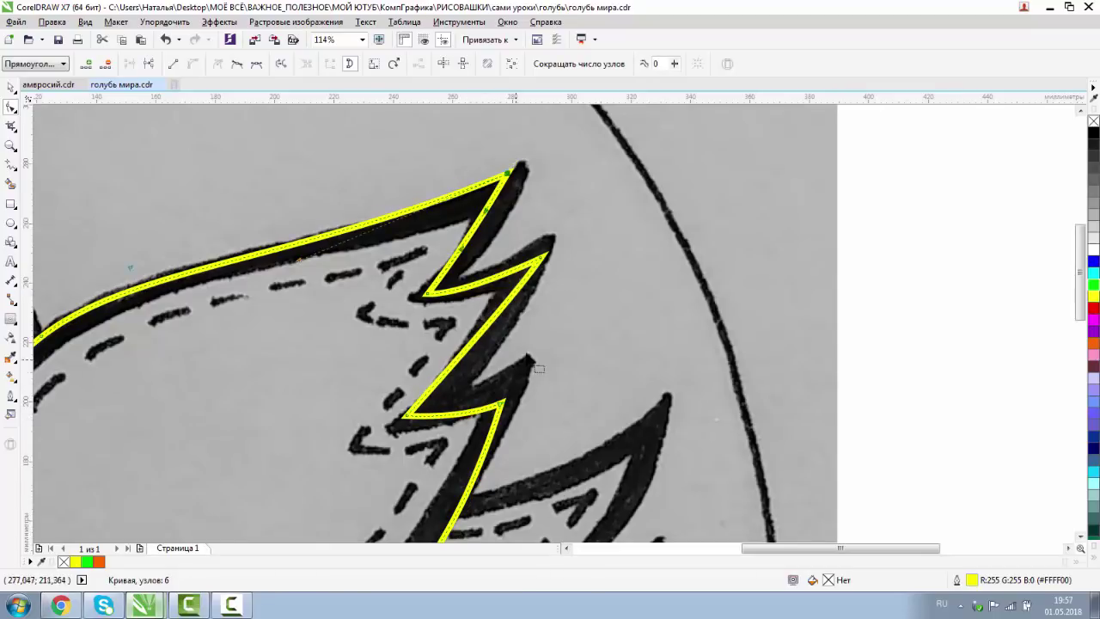
Move the lower notch and third feather tip onto the drawing, and bend the feather edges to follow the black strokes
click(408, 416)
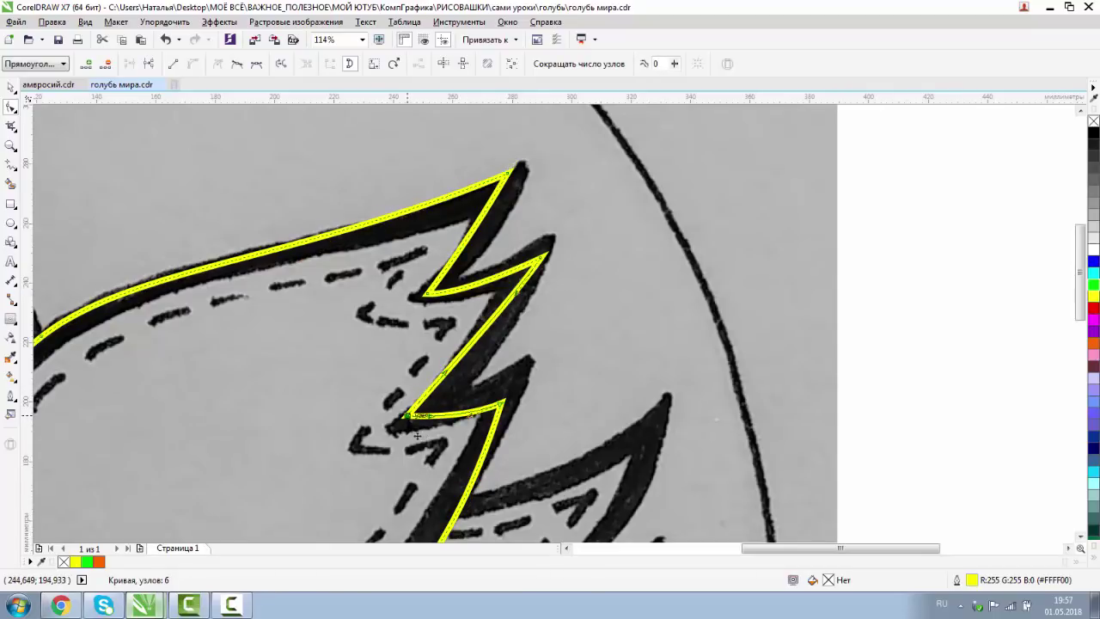
drag(406, 416, 398, 422)
drag(440, 378, 466, 376)
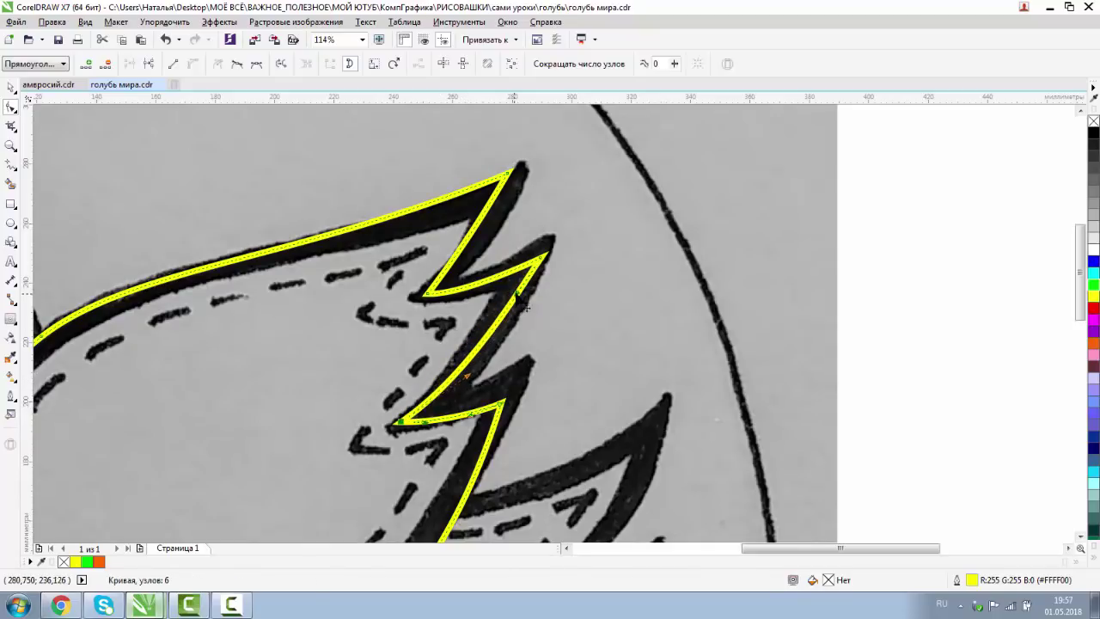
drag(525, 308, 523, 316)
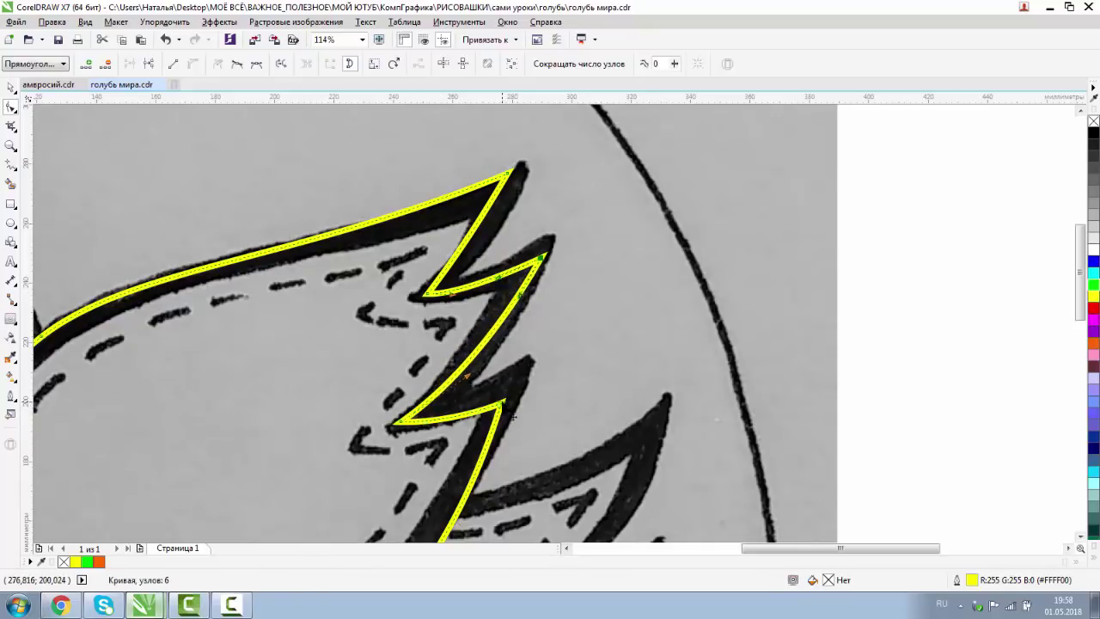
drag(501, 401, 514, 386)
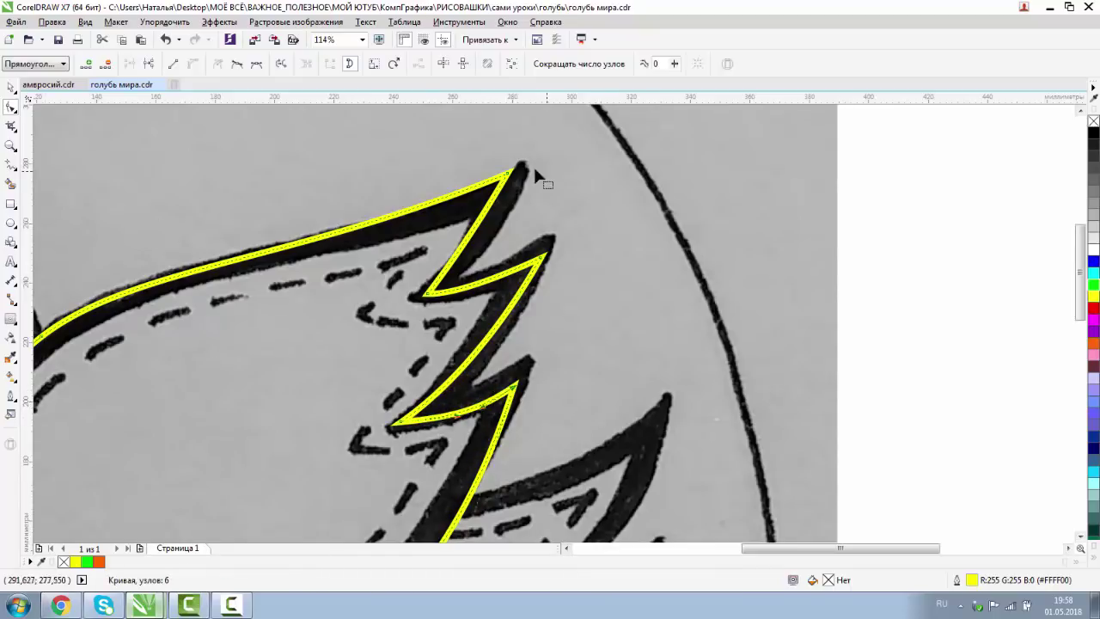
drag(463, 243, 469, 259)
drag(501, 279, 500, 280)
Add a node on the lower curve of the wing's rounded end and reshape the curve along the drawn line
drag(428, 177, 690, 427)
click(10, 107)
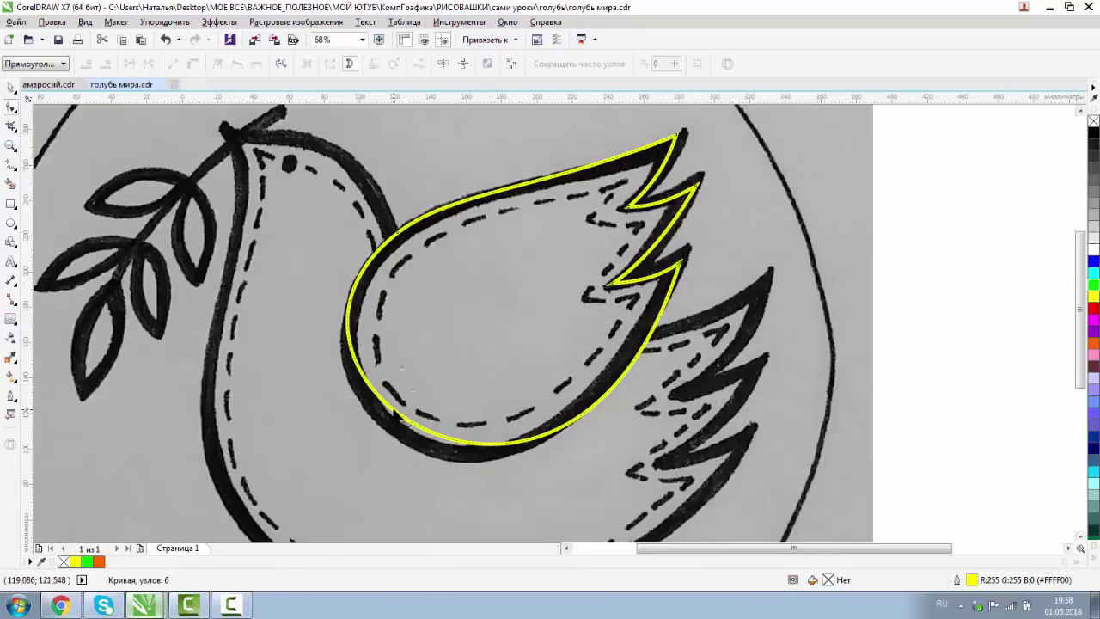
double_click(396, 416)
drag(396, 416, 398, 437)
drag(625, 460, 593, 460)
Fine-tune the lower notch and third feather tip of the wing outline at close zoom
click(10, 145)
drag(602, 211, 700, 309)
click(10, 107)
drag(391, 406, 402, 407)
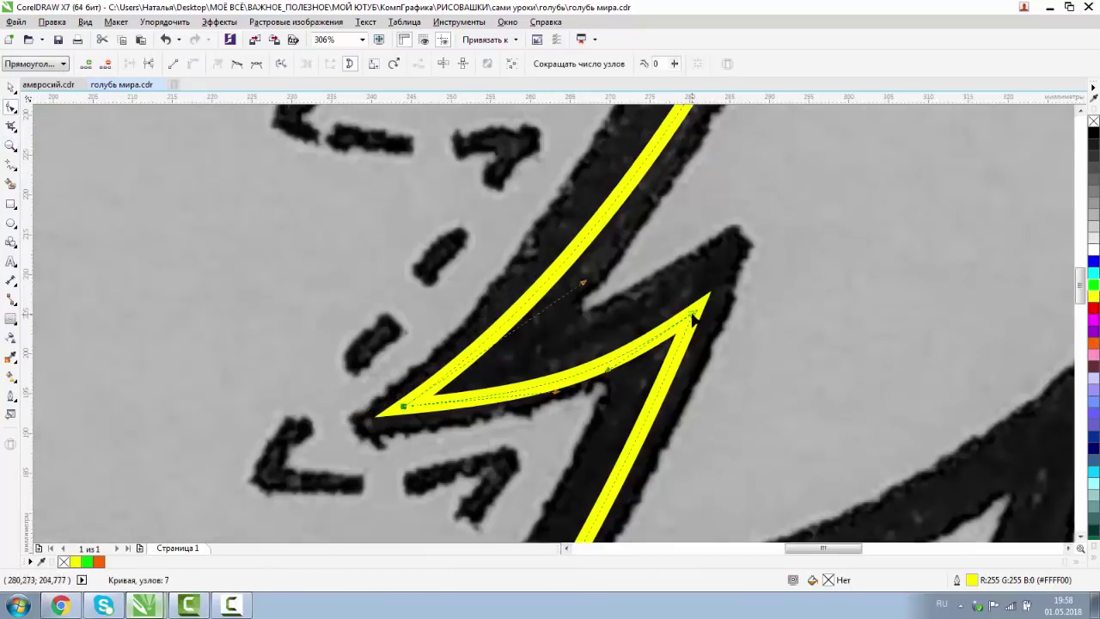
drag(693, 312, 711, 293)
drag(558, 378, 546, 361)
Move the top feather's tip node further onto the drawn tip and refine the adjoining wing curve
click(10, 145)
click(96, 64)
drag(566, 120, 747, 214)
click(10, 106)
drag(641, 169, 658, 177)
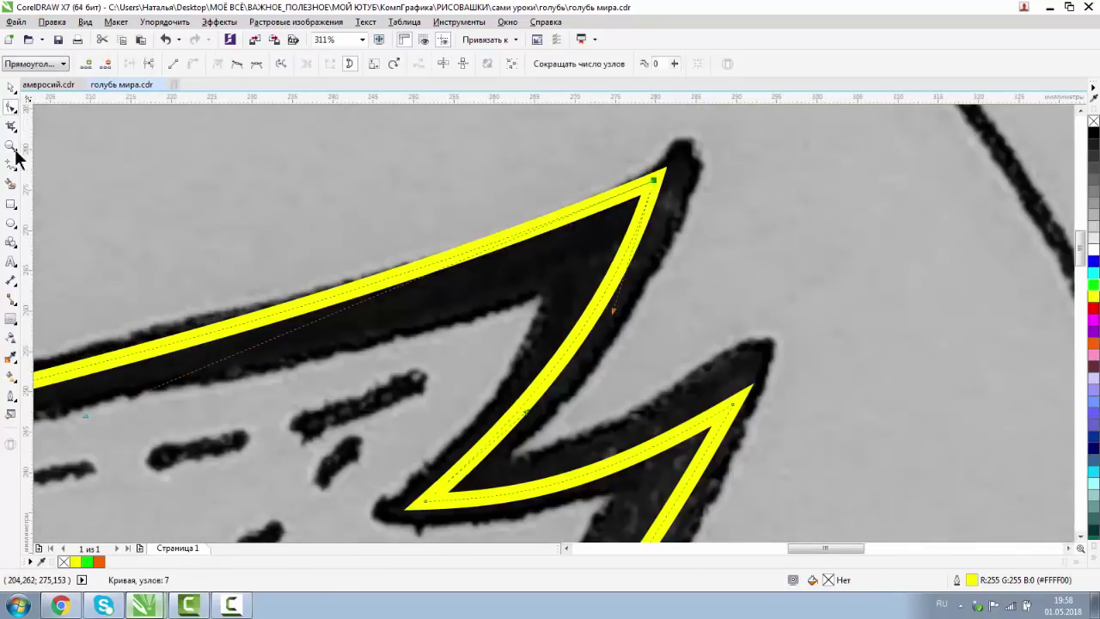
click(11, 145)
click(95, 63)
click(10, 107)
drag(574, 211, 569, 197)
click(396, 231)
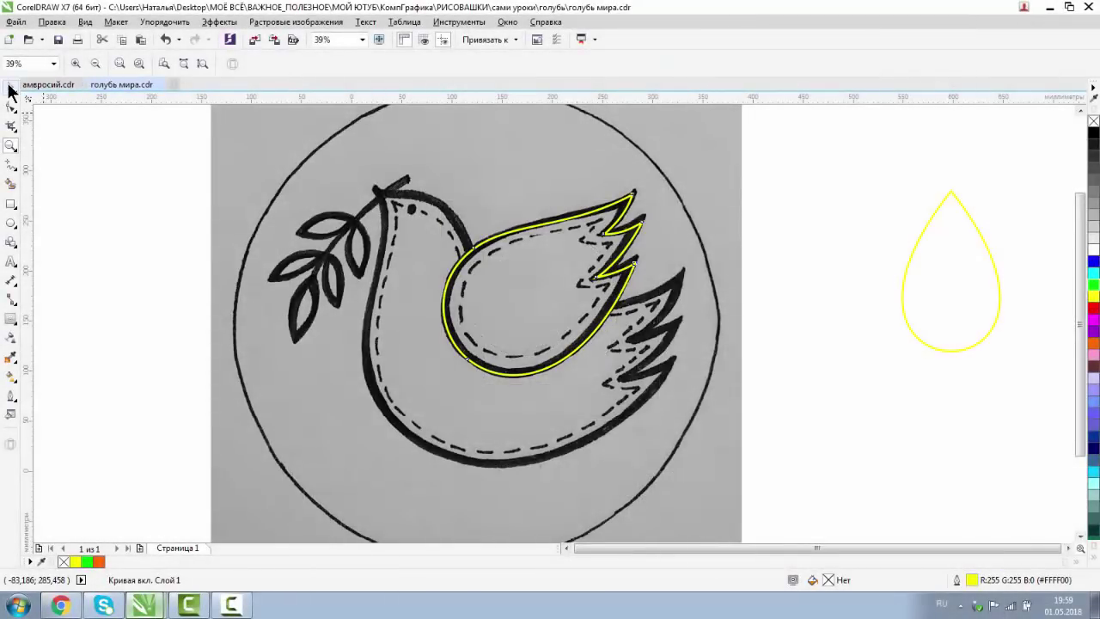
Copy the finished wing outline down over the dove's body and give the copy an orange outline
click(12, 88)
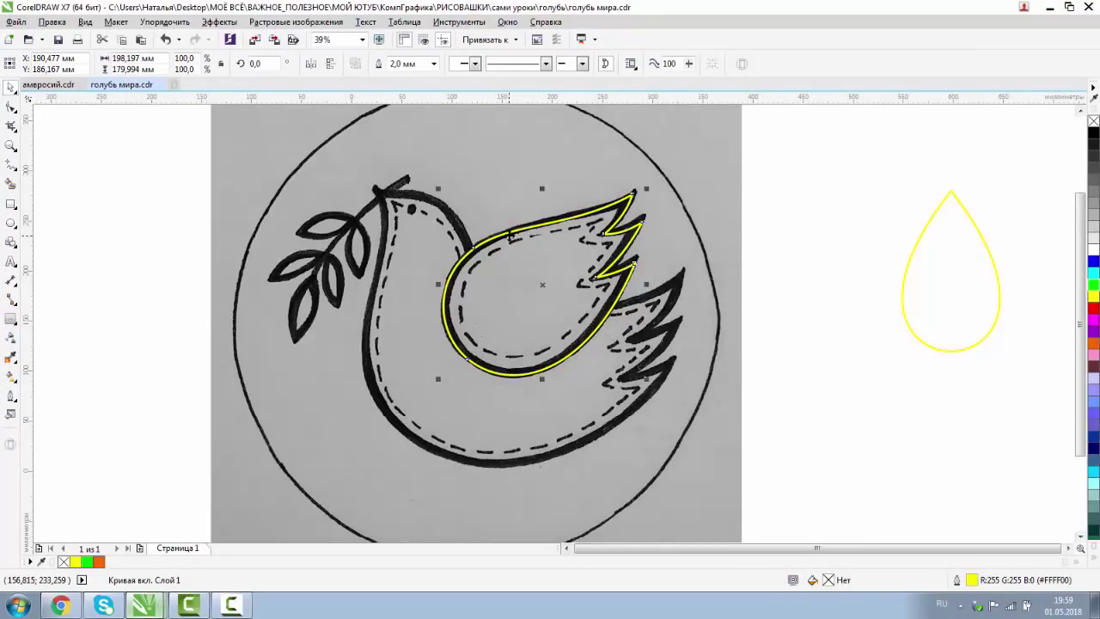
drag(510, 236, 433, 331)
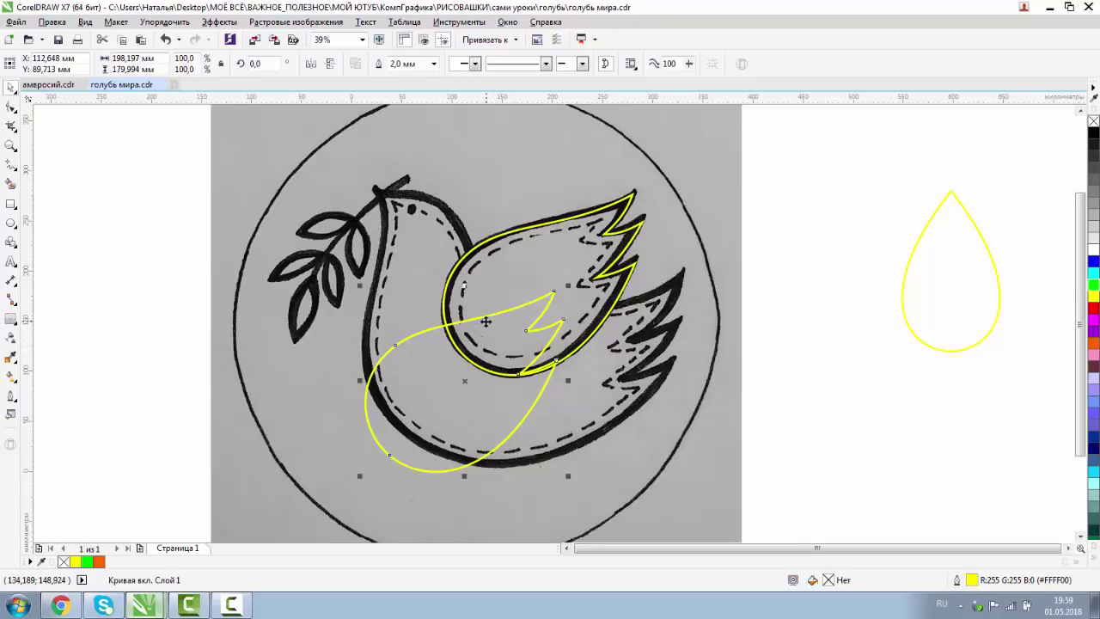
right_click(1093, 344)
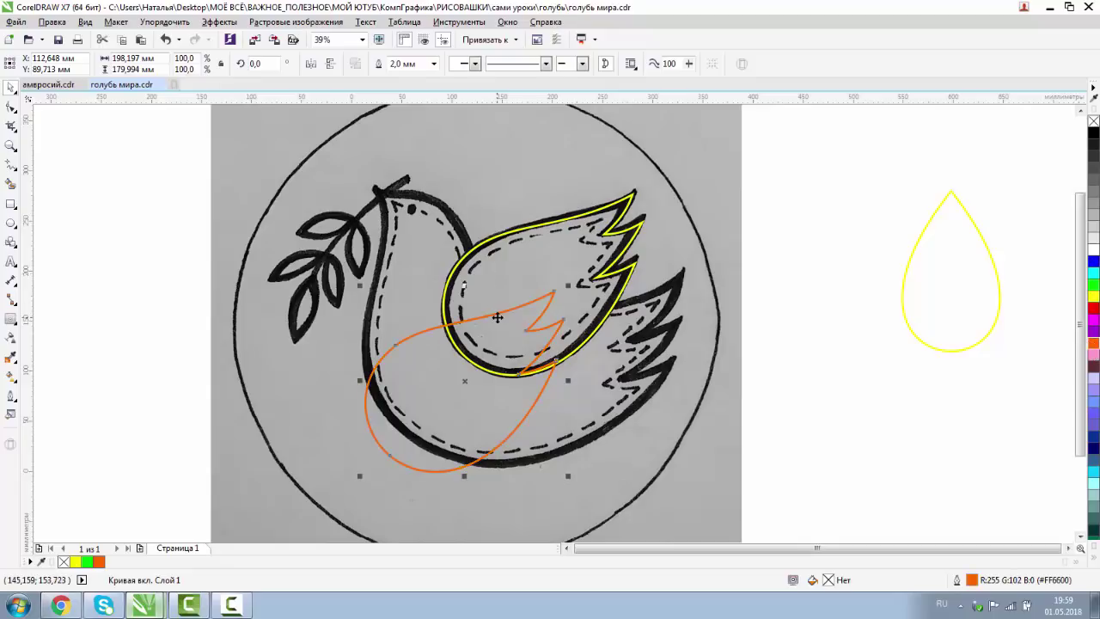
Enlarge the orange outline to about 116 %, rotate it to about 338° and move its feathers over the dove's tail
click(497, 318)
click(545, 296)
drag(568, 286, 627, 318)
click(538, 285)
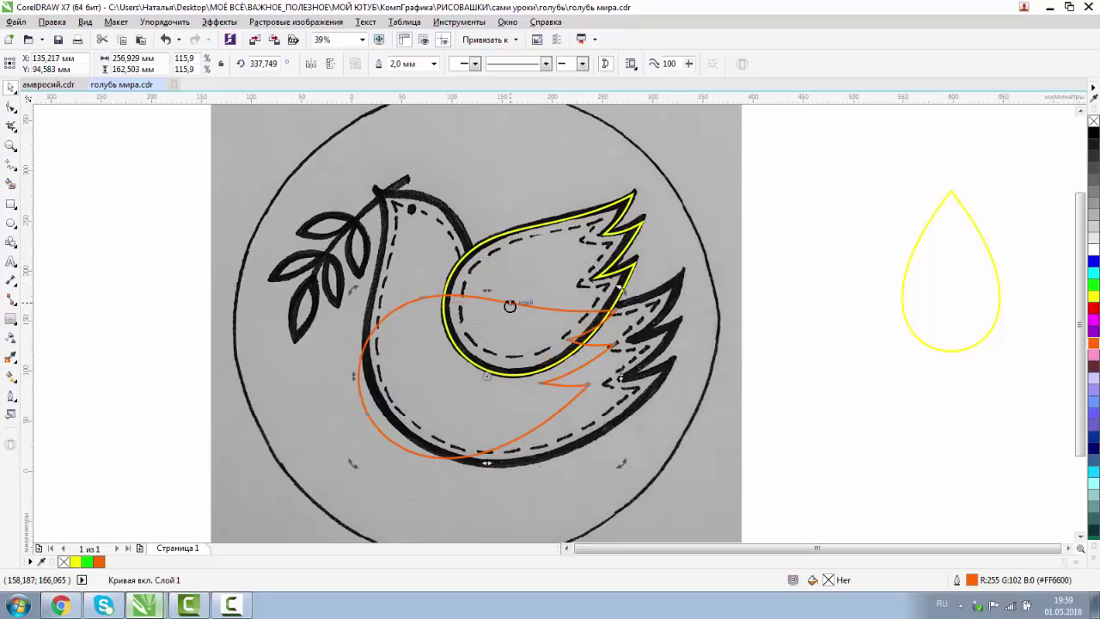
drag(511, 306, 574, 304)
click(165, 39)
drag(459, 298, 510, 287)
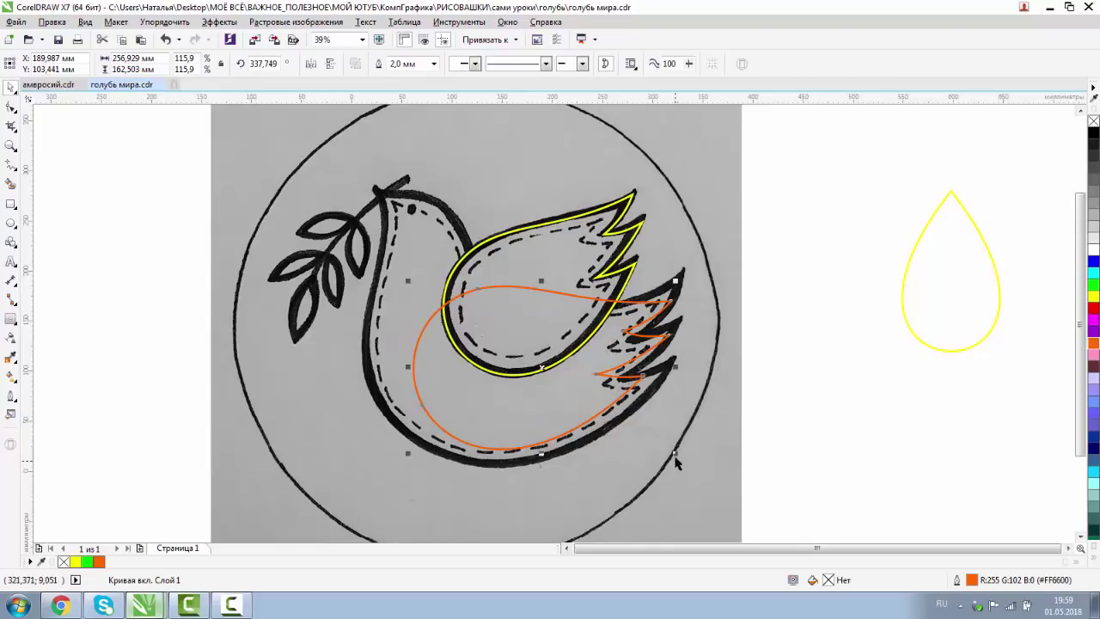
Enlarge the orange outline to about 129 % and rotate it to about 346° to fit the dove's tail
drag(674, 455, 704, 471)
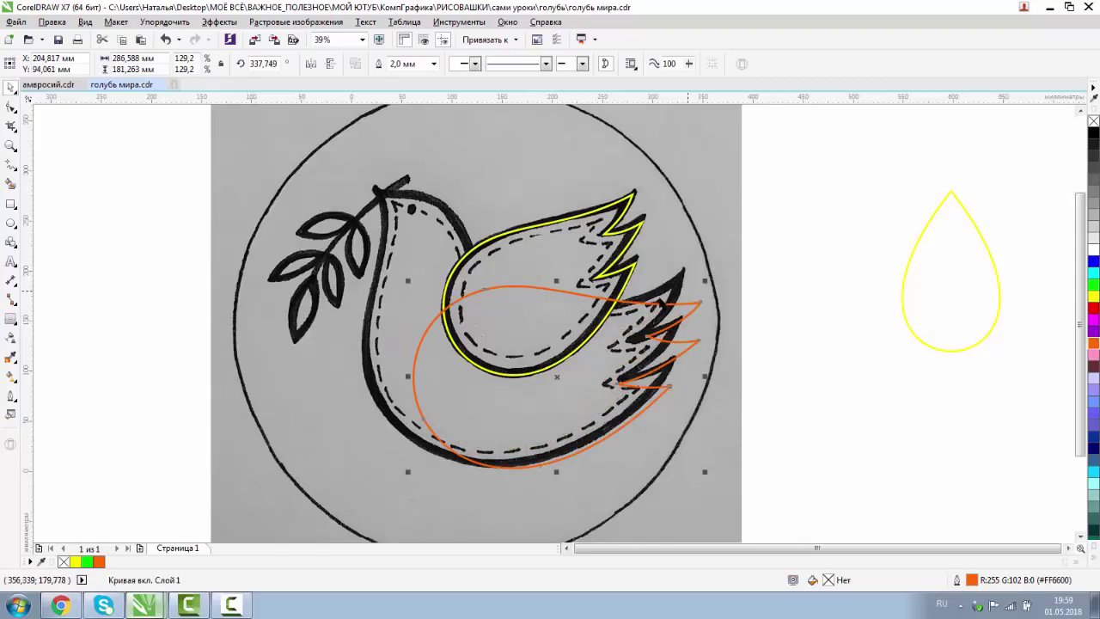
click(647, 303)
drag(701, 282, 687, 263)
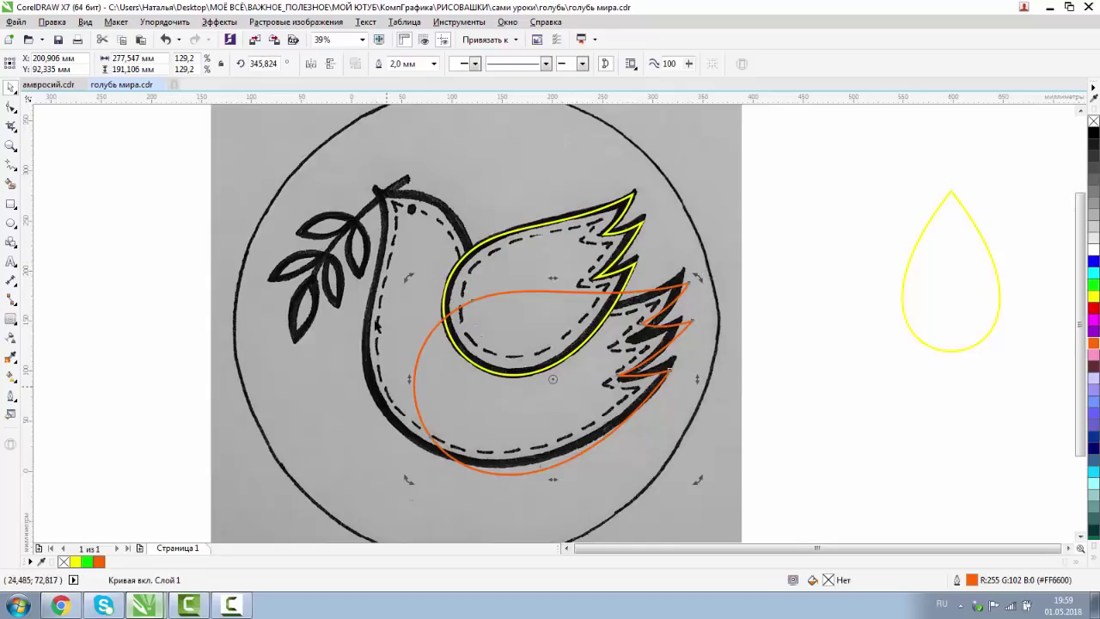
Stretch the orange outline horizontally to about 136 %, set its rotation to about 345° and align it with the drawn breast and tail
click(412, 374)
drag(411, 376, 392, 370)
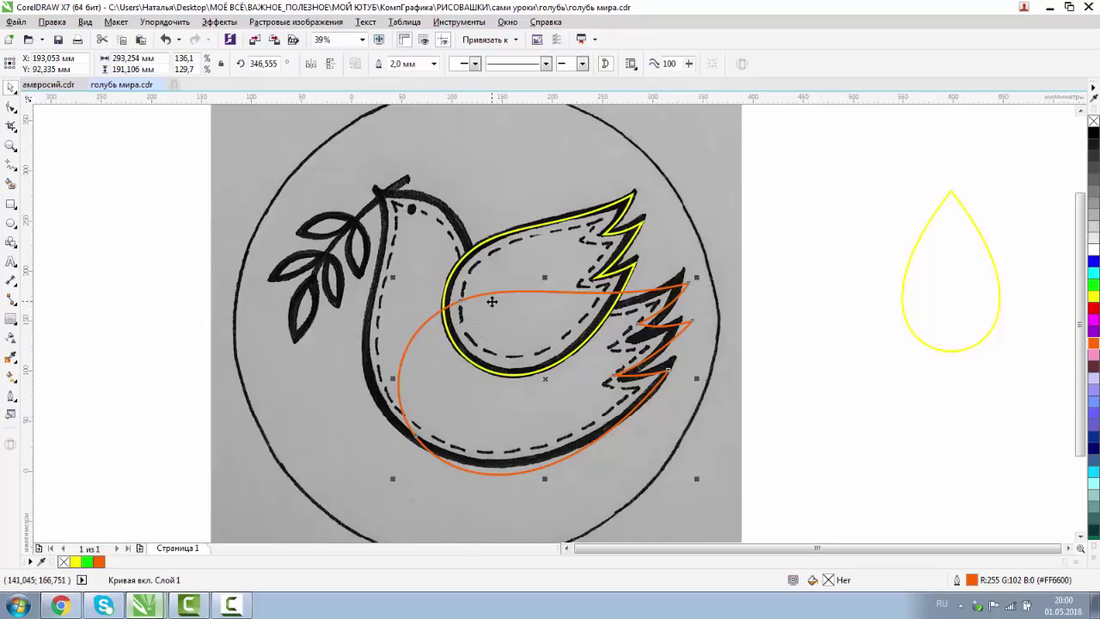
click(491, 301)
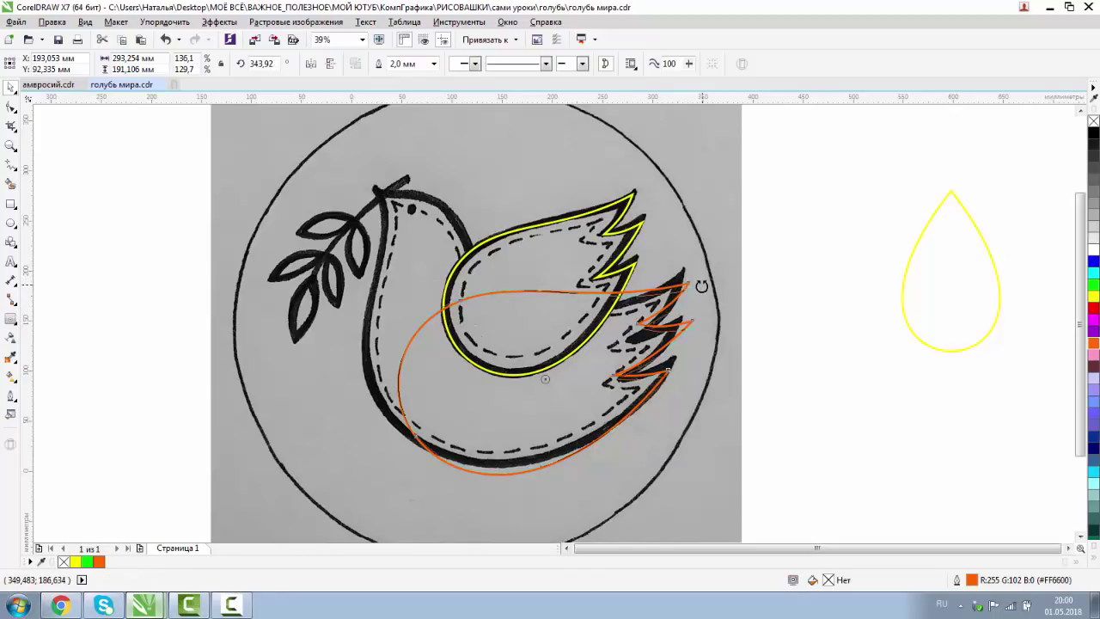
drag(697, 281, 662, 291)
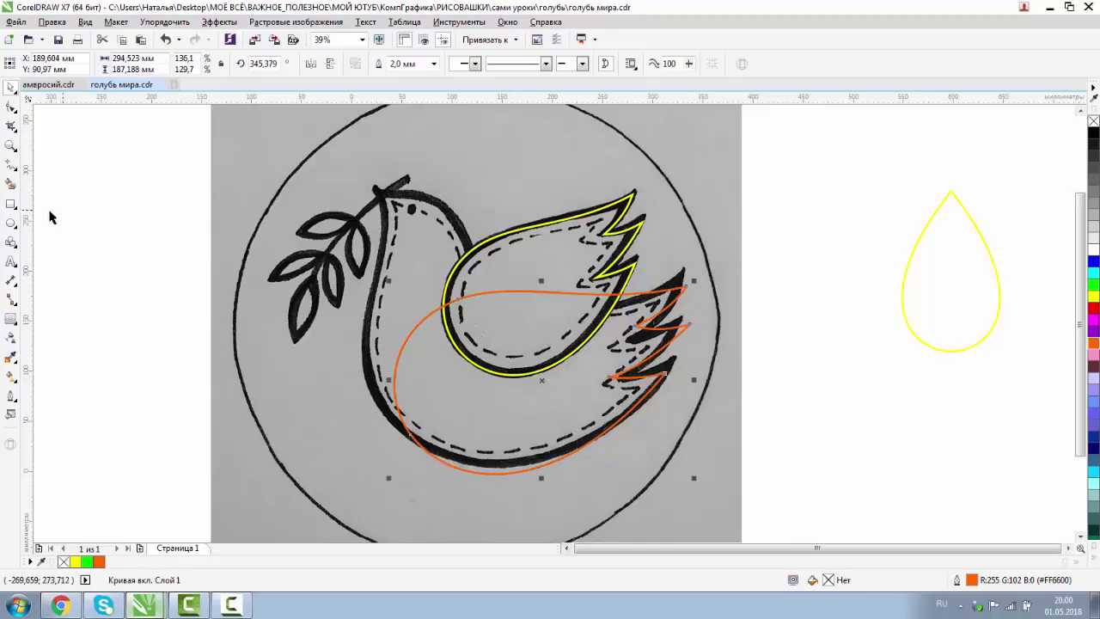
Draw a closed seven-node Freehand polygon about 146 × 251 mm over the dove's head, neck and breast, overlapping the orange outline
click(11, 169)
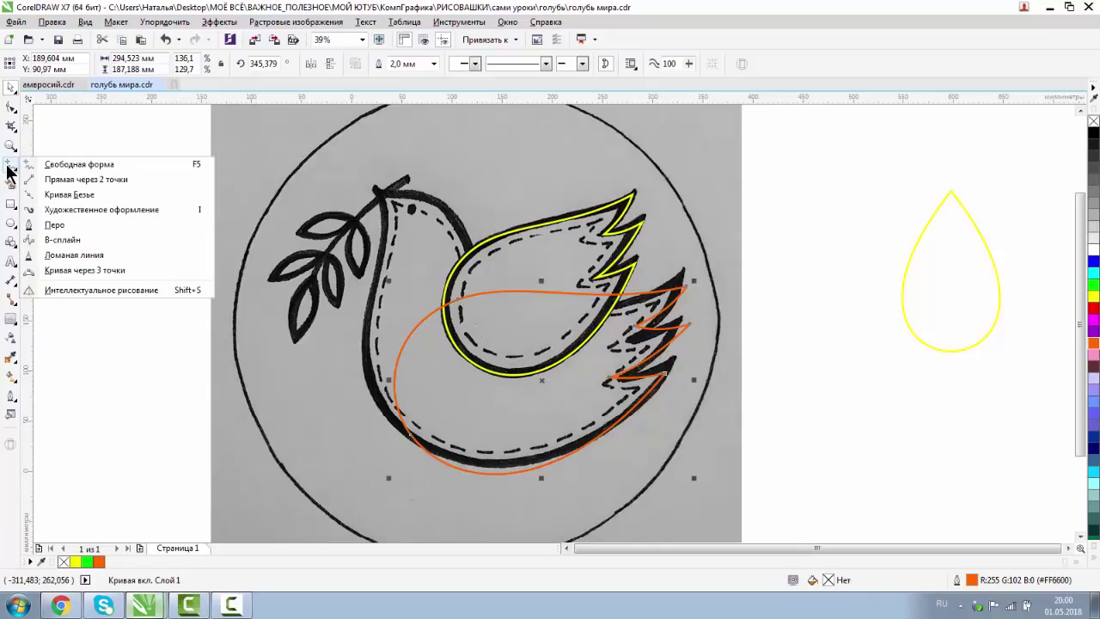
click(69, 164)
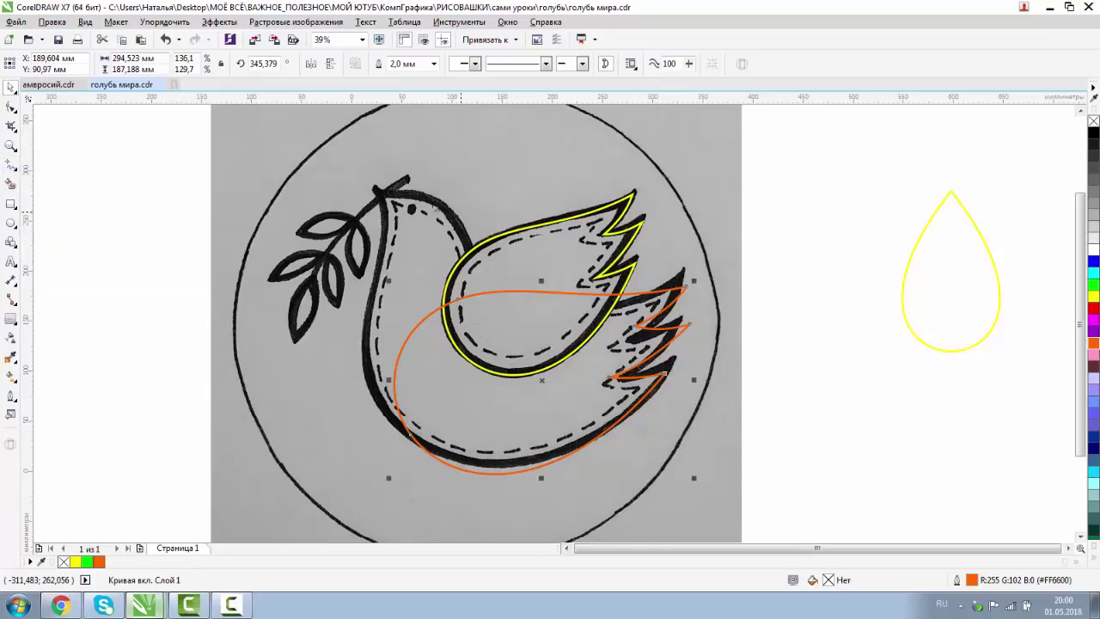
click(374, 186)
click(442, 203)
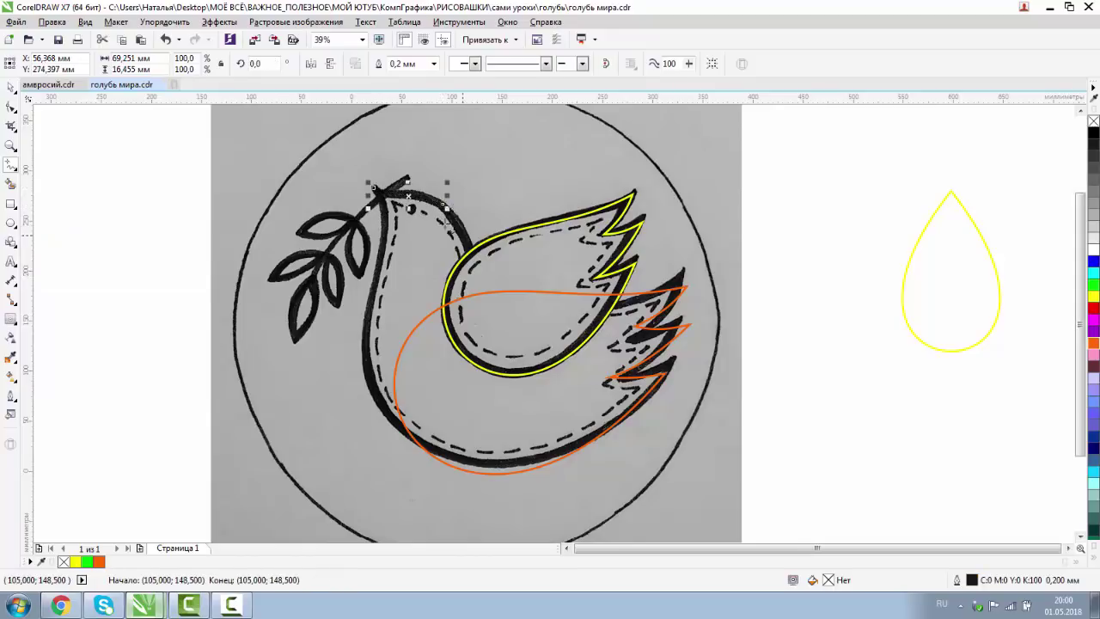
click(443, 204)
double_click(514, 324)
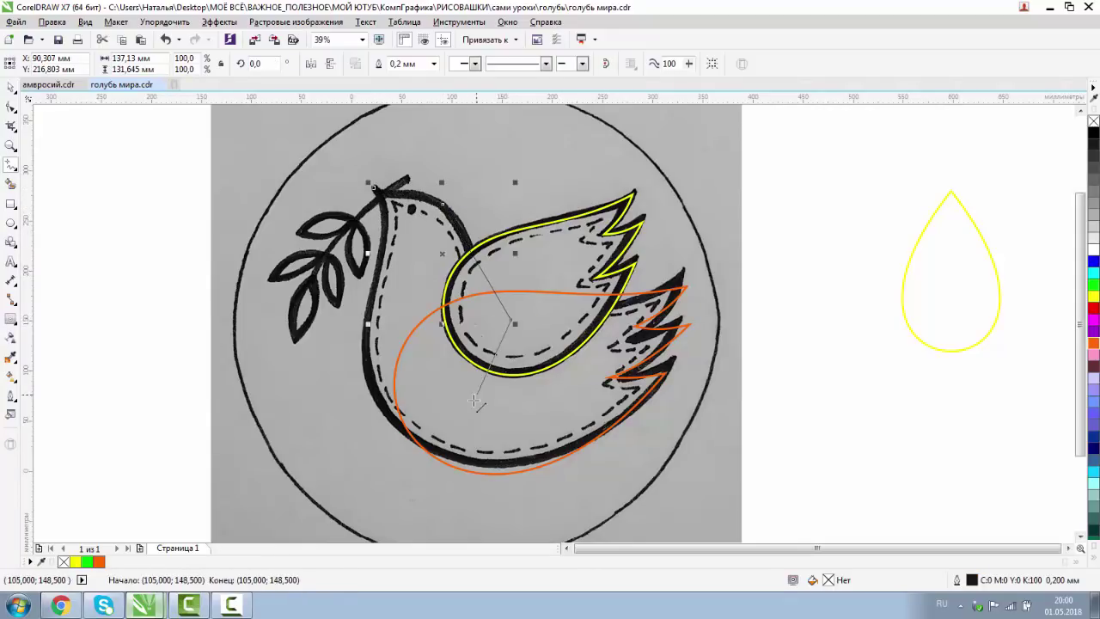
double_click(463, 421)
double_click(400, 437)
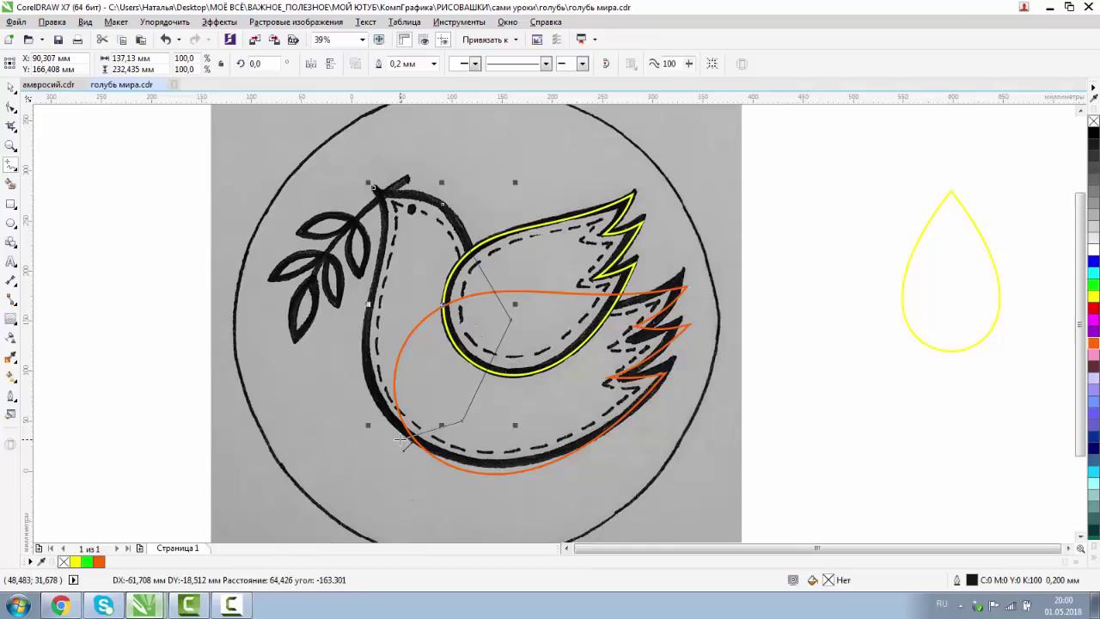
double_click(365, 351)
double_click(392, 233)
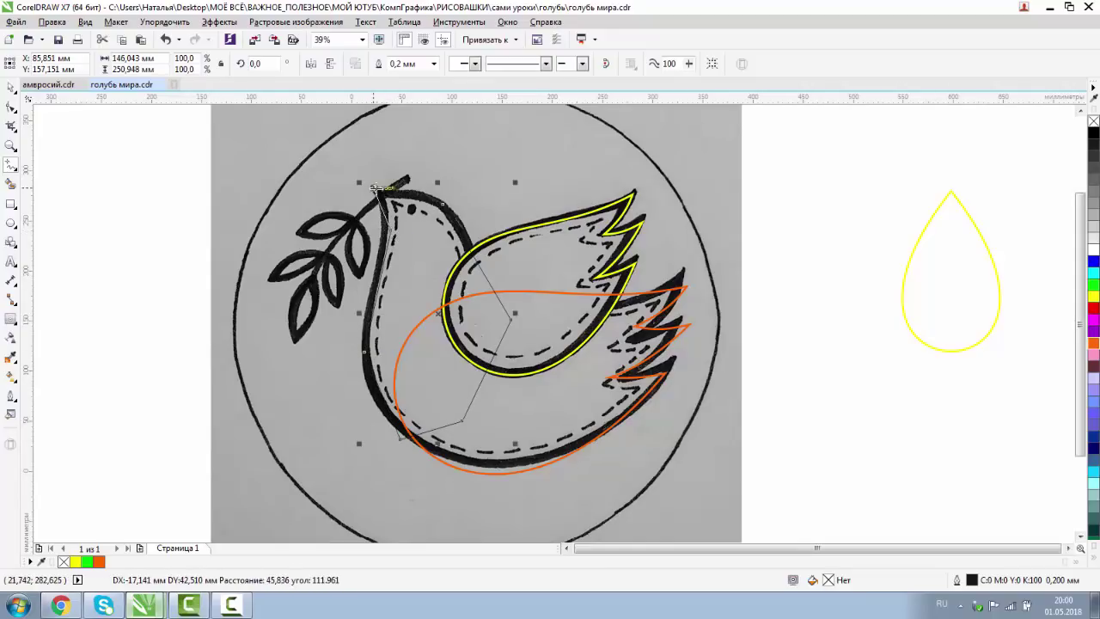
click(376, 194)
Give the head and breast polygon an unfilled orange outline 3.0 mm wide
click(10, 87)
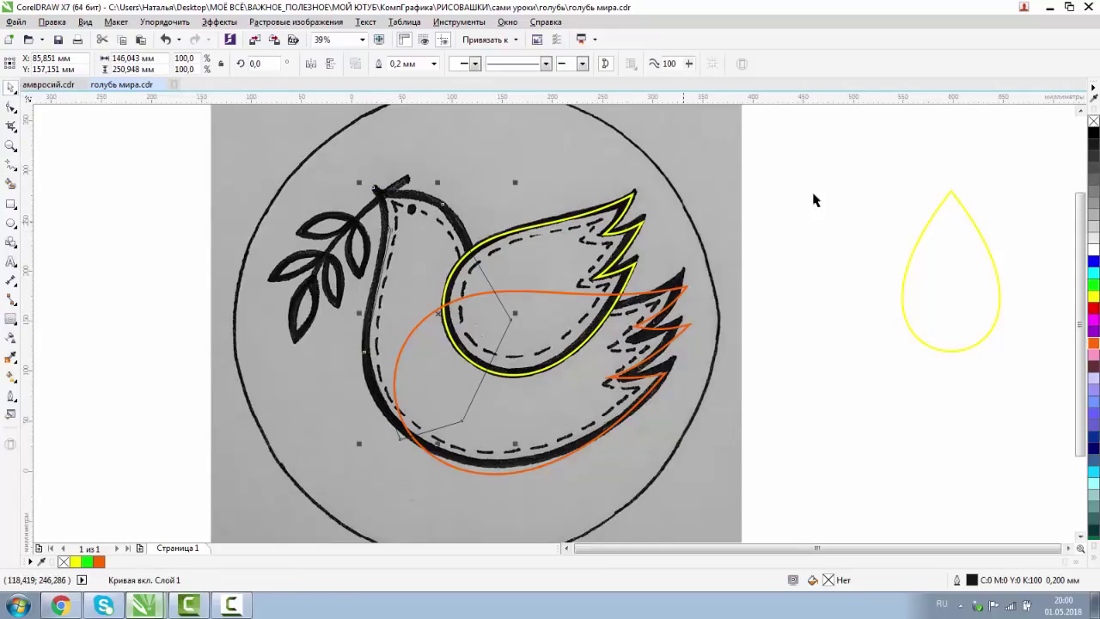
click(1094, 296)
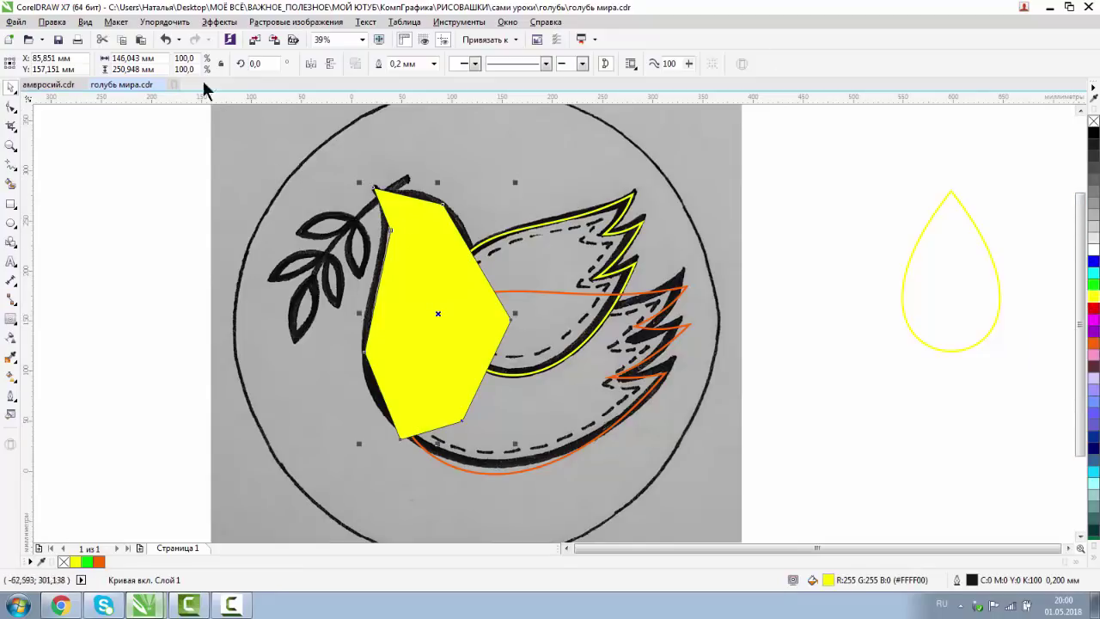
click(166, 40)
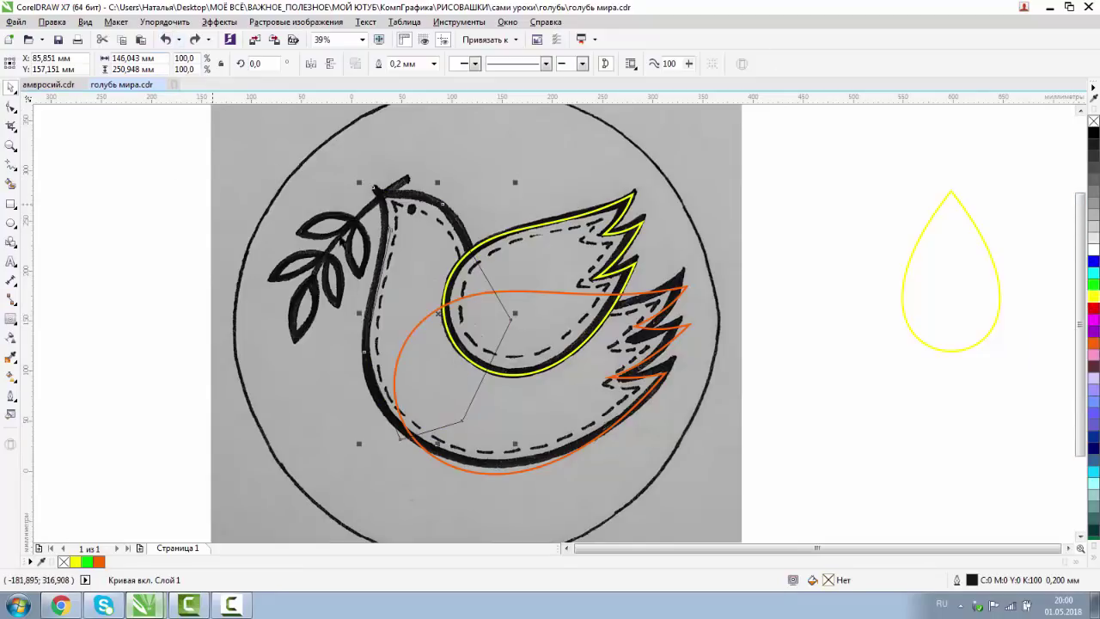
right_click(1094, 344)
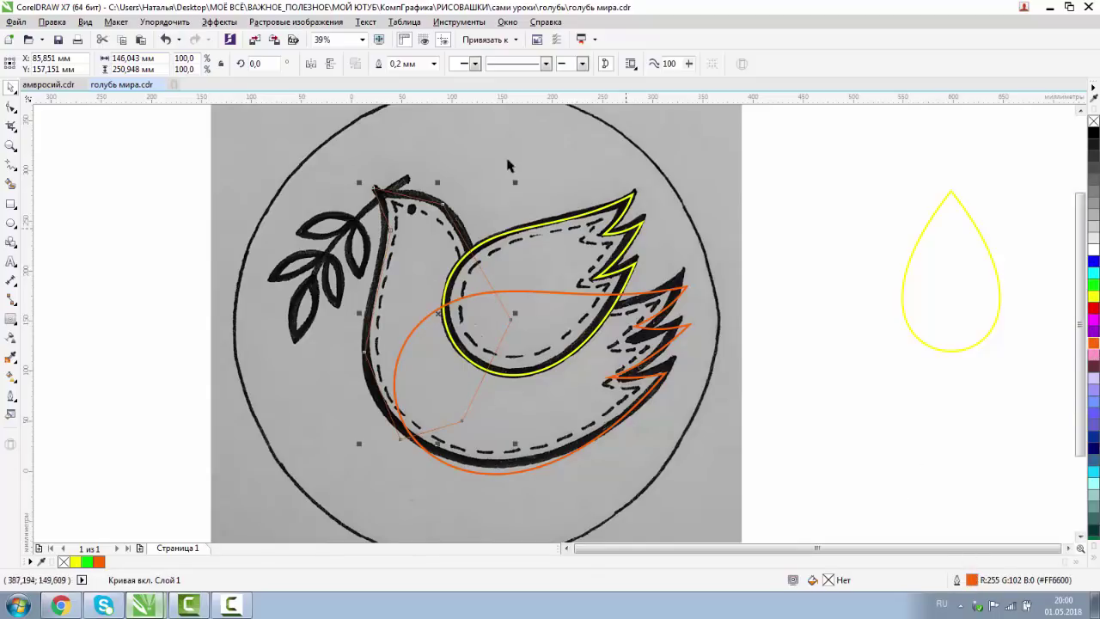
double_click(970, 580)
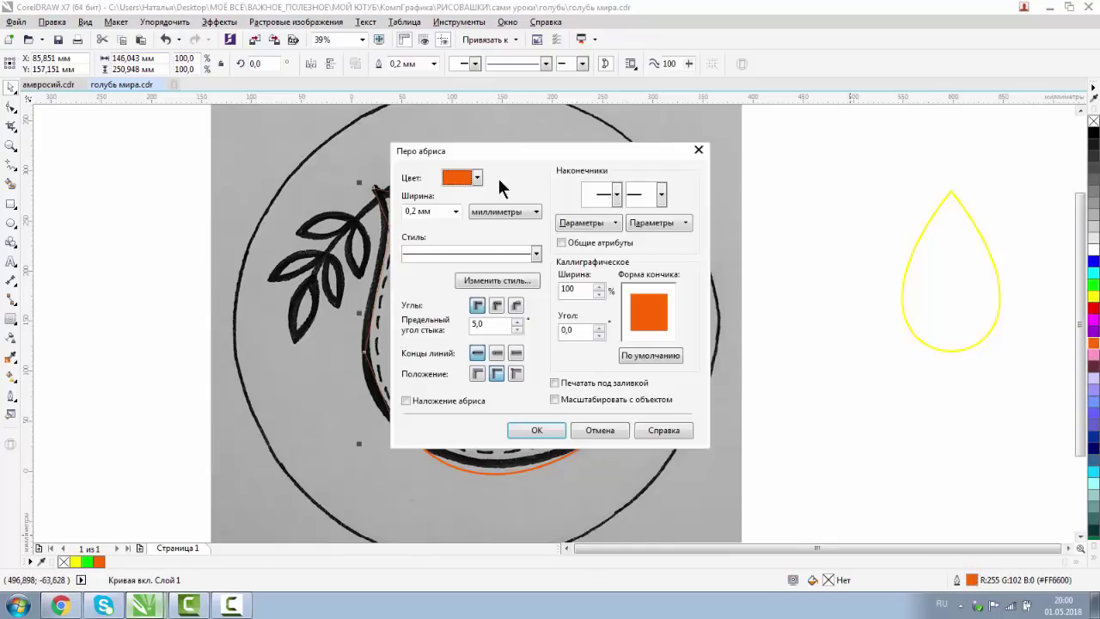
click(453, 211)
click(429, 334)
click(532, 430)
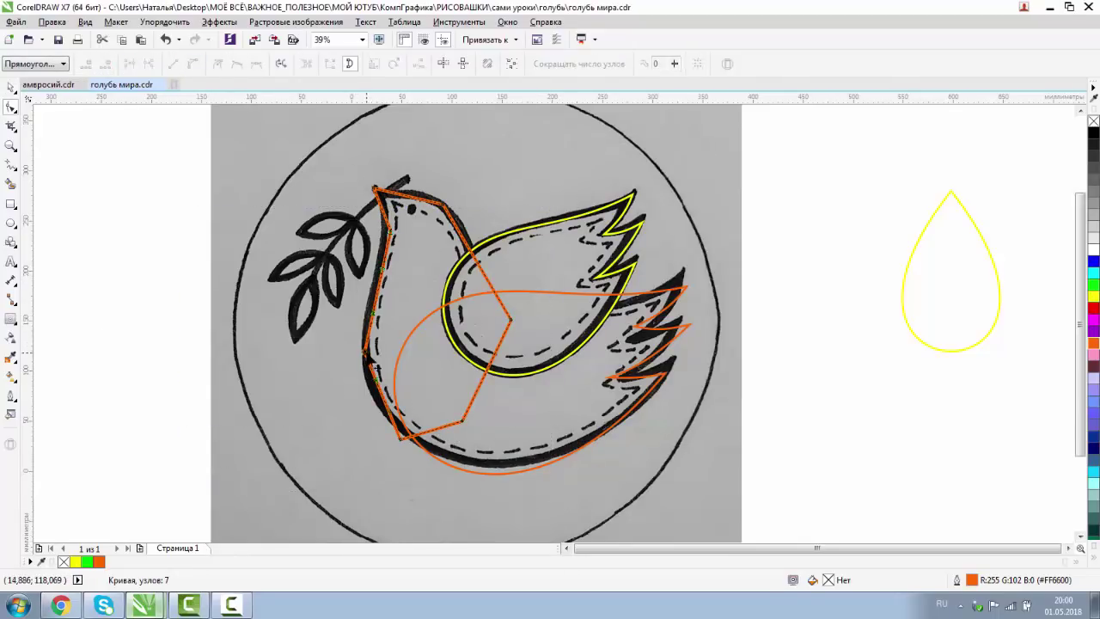
Smooth the polygon's breast nodes, shift the lowest one along the drawn line and bend the nape edge outward into a curve
click(236, 63)
click(400, 438)
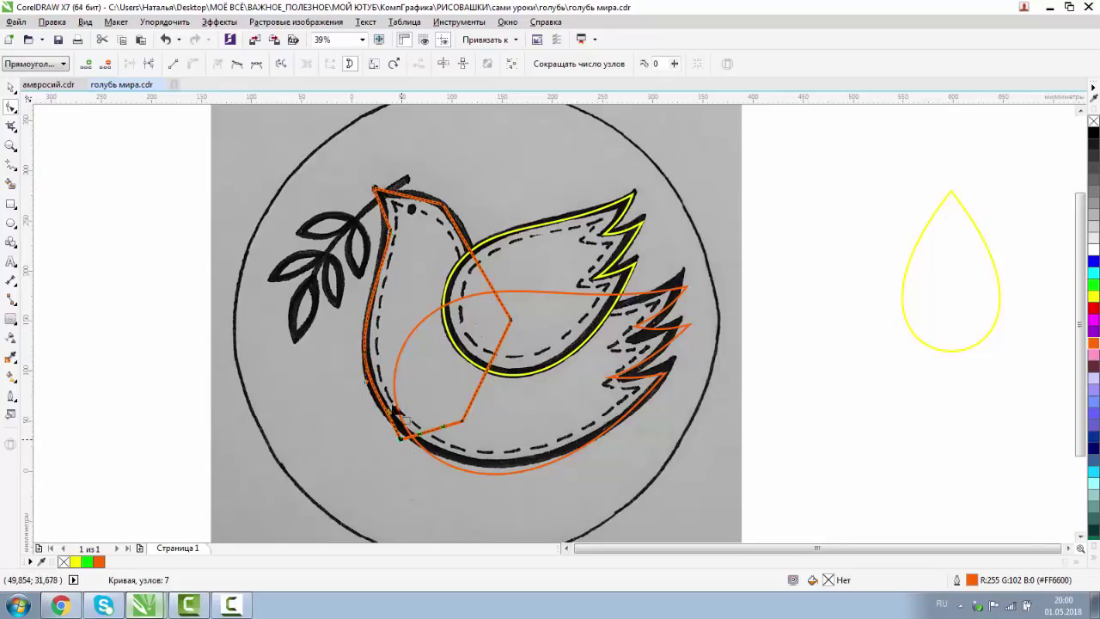
click(240, 63)
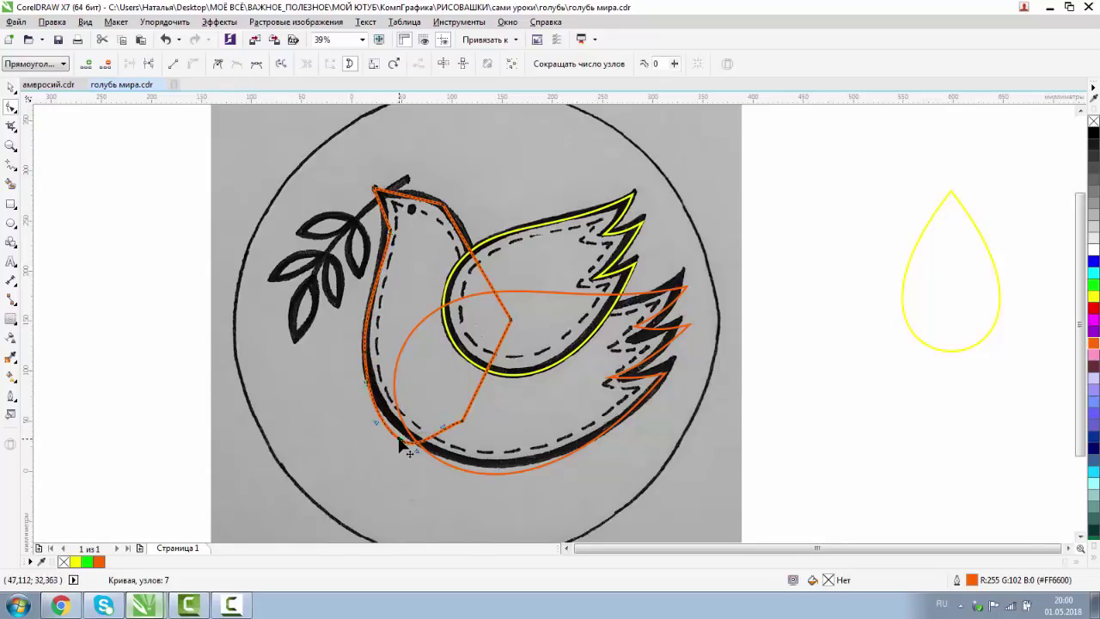
drag(408, 448, 386, 430)
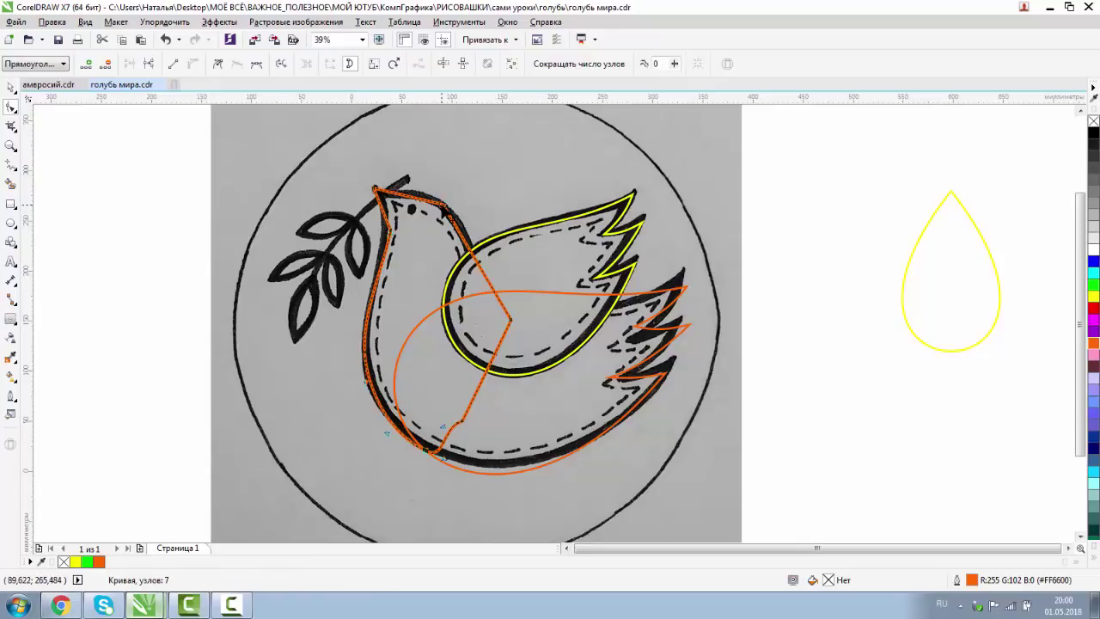
click(469, 252)
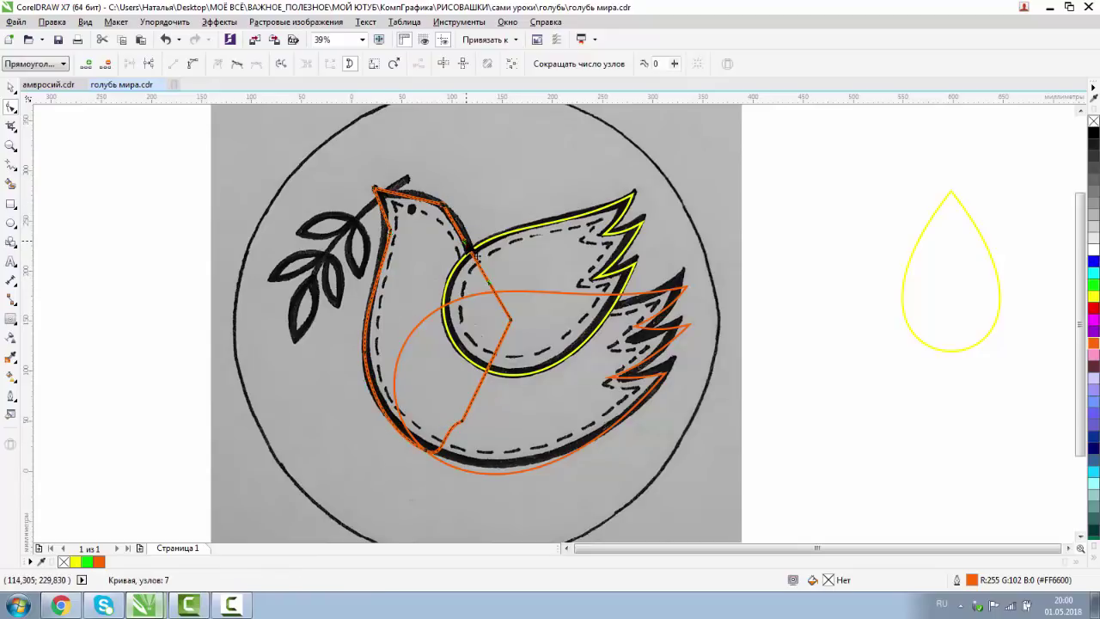
drag(466, 240, 477, 219)
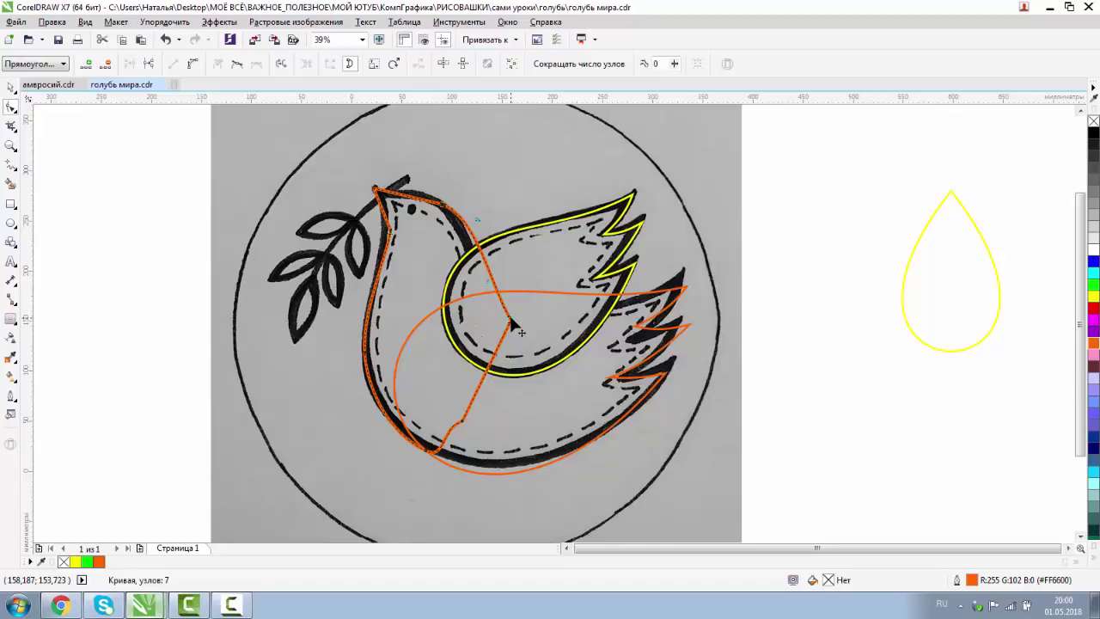
Weld the head and breast shape with the orange tail outline into one body contour
click(10, 87)
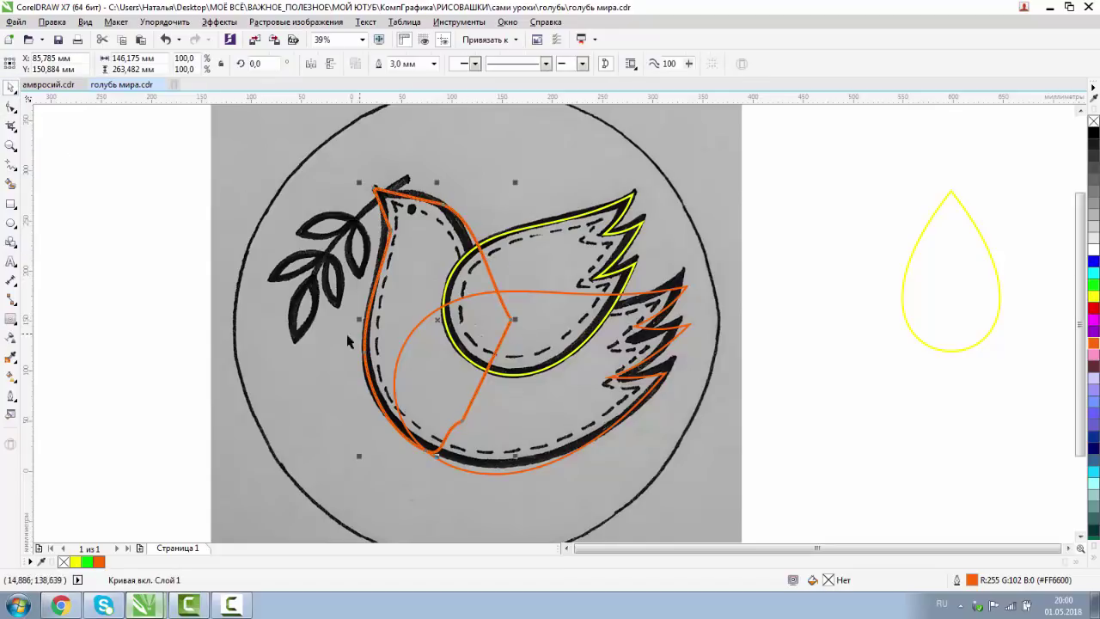
shift+click(646, 297)
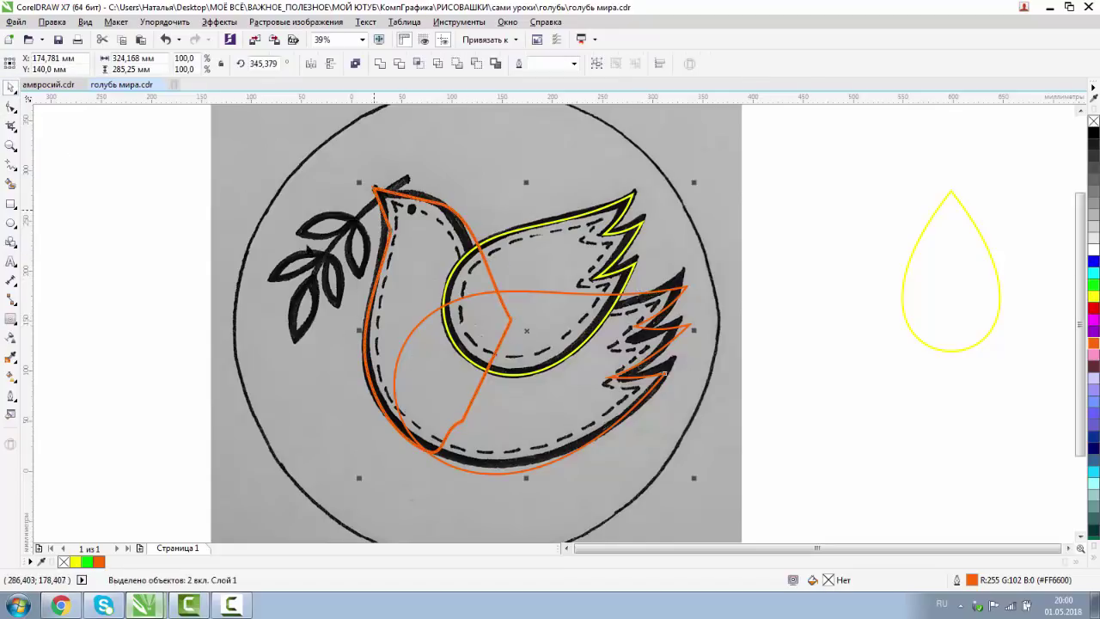
click(378, 62)
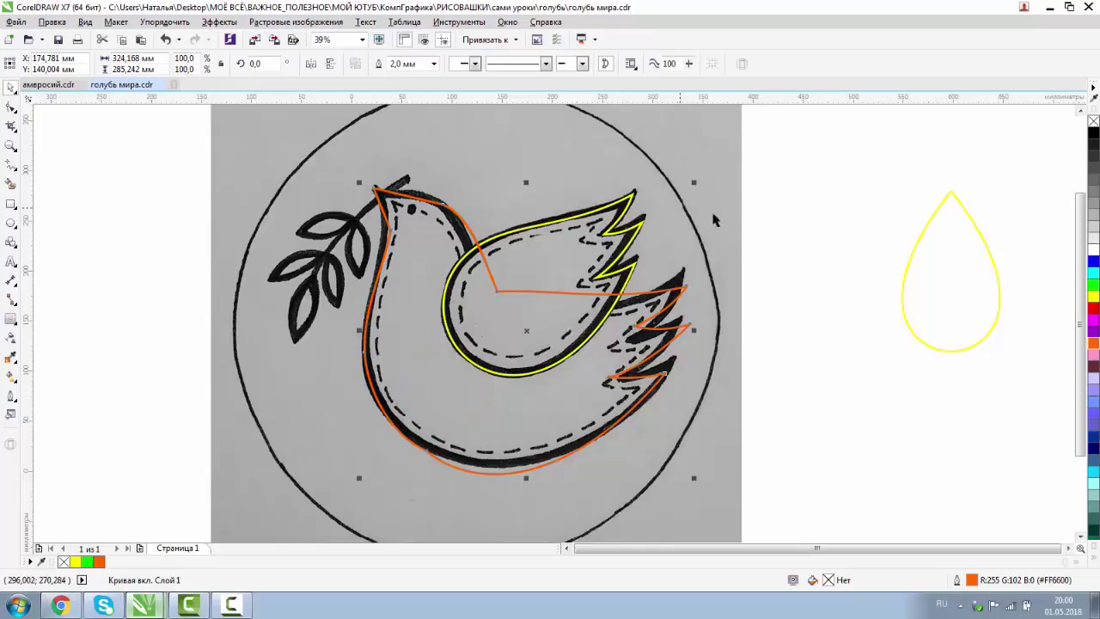
Make the corner node where the nape meets the dove's back smooth
click(10, 105)
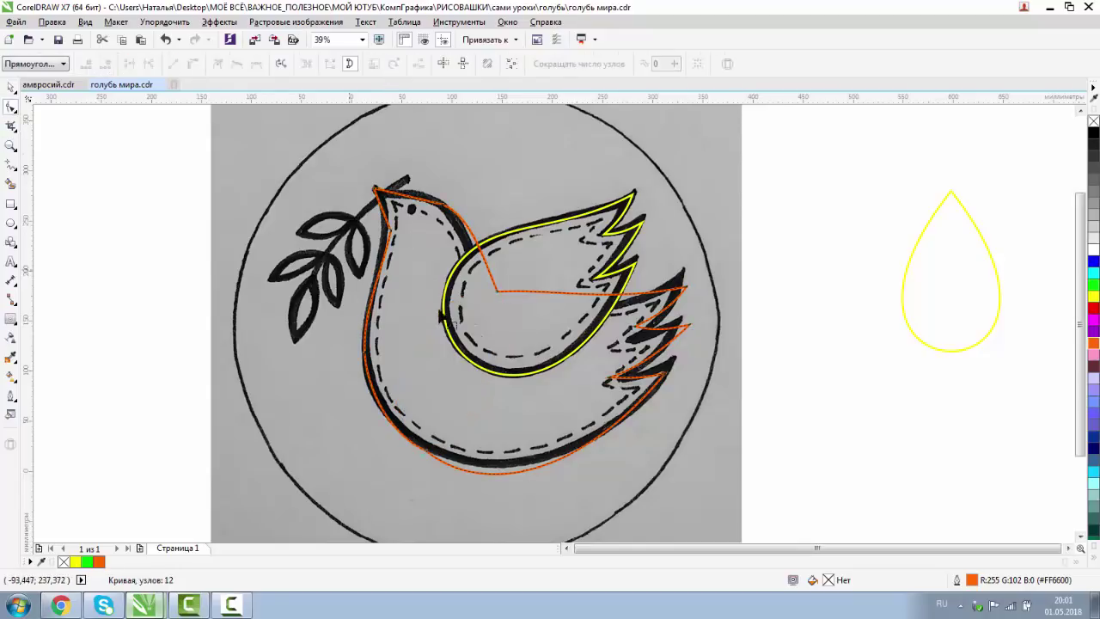
click(495, 289)
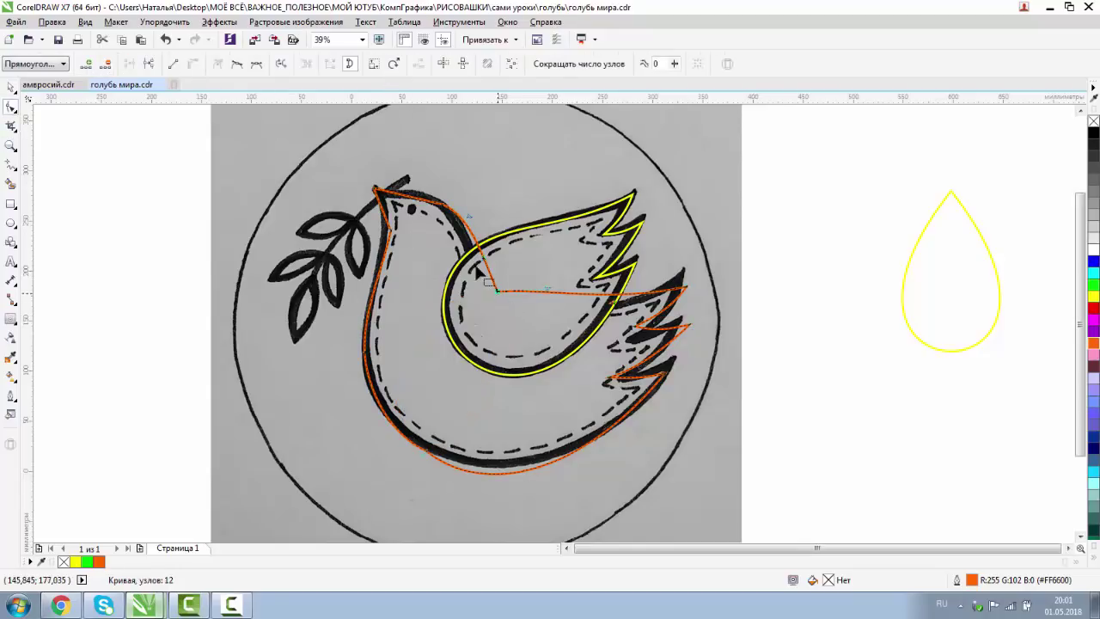
click(240, 62)
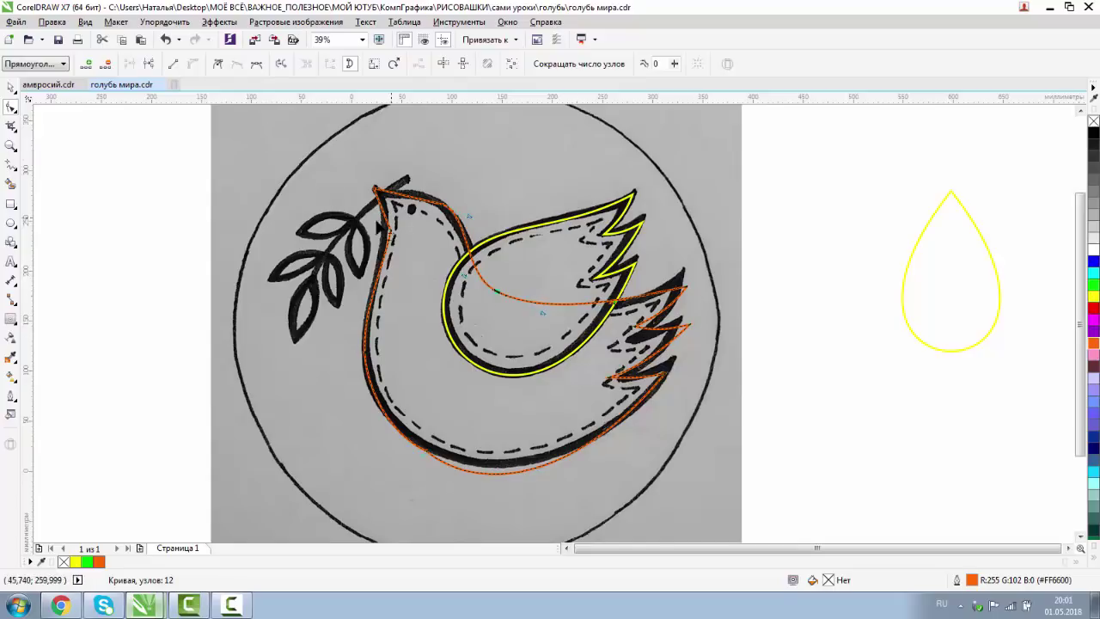
Smooth the throat node of the body contour and move it up toward the beak along the drawn line
click(11, 146)
drag(341, 161, 516, 275)
click(11, 106)
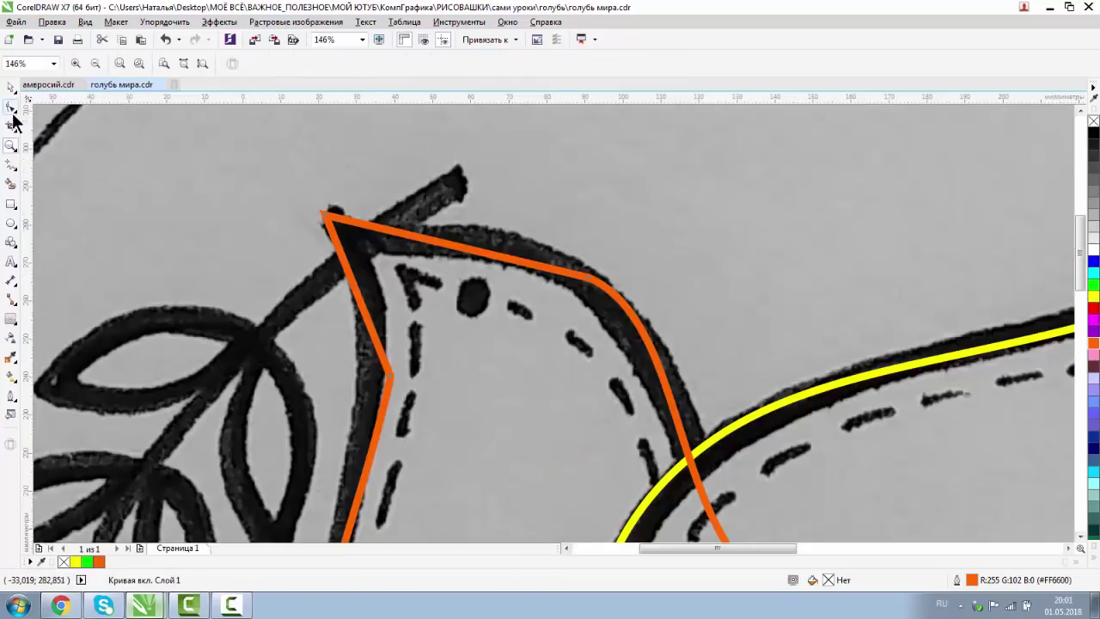
click(390, 378)
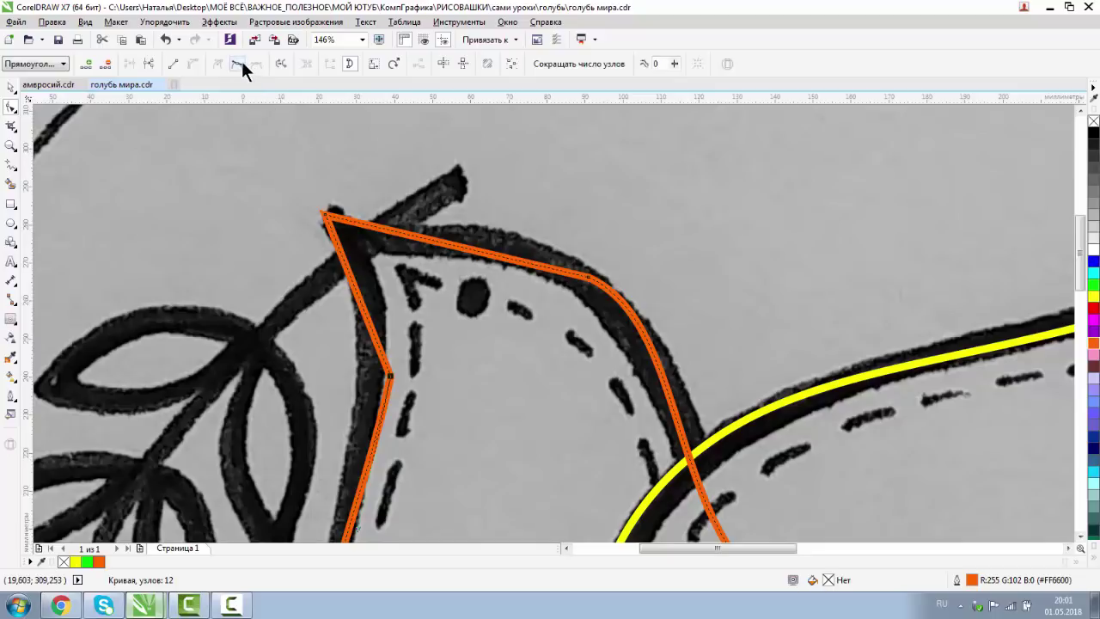
click(236, 63)
drag(383, 327, 379, 317)
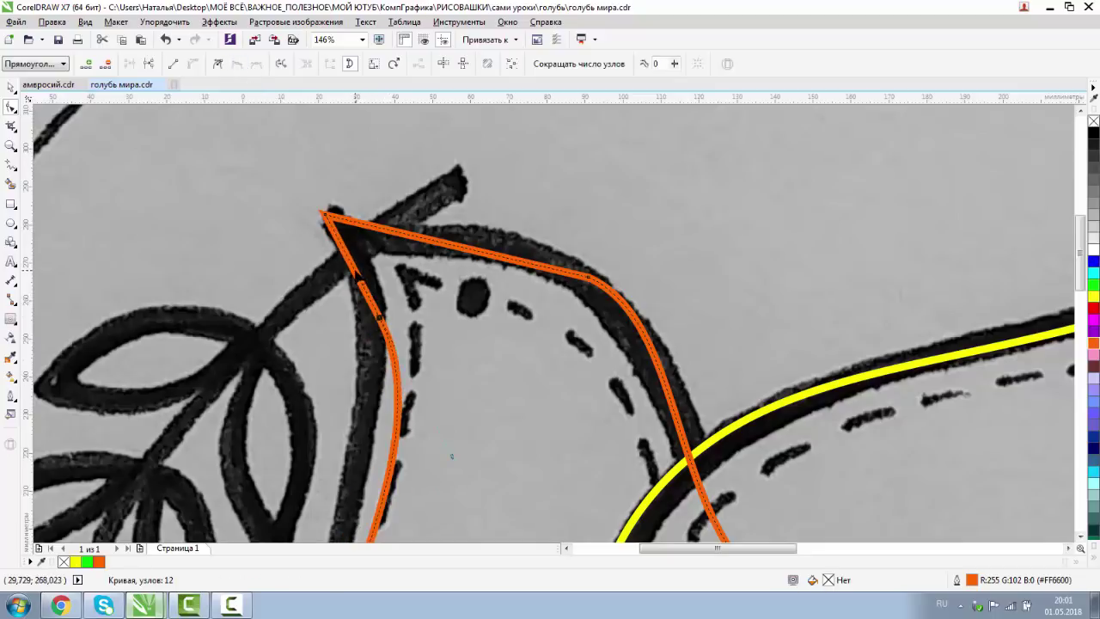
click(235, 63)
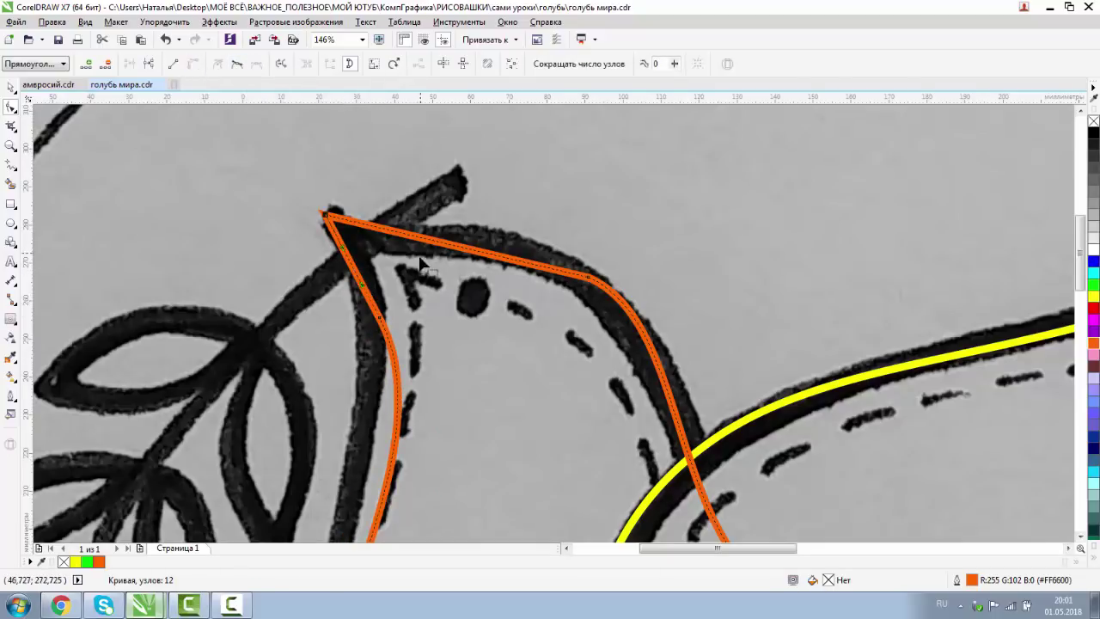
Convert the beak-to-crown edge of the body contour into a curve, then smooth the crown node and fit it to the drawn head line
click(400, 234)
click(197, 62)
drag(410, 237, 563, 275)
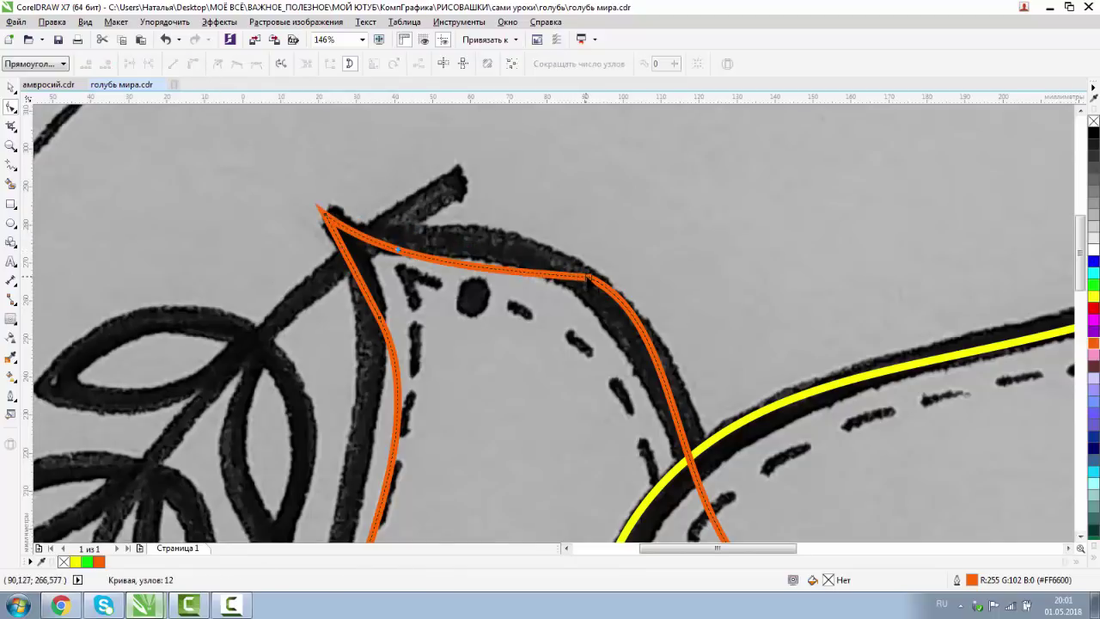
click(587, 277)
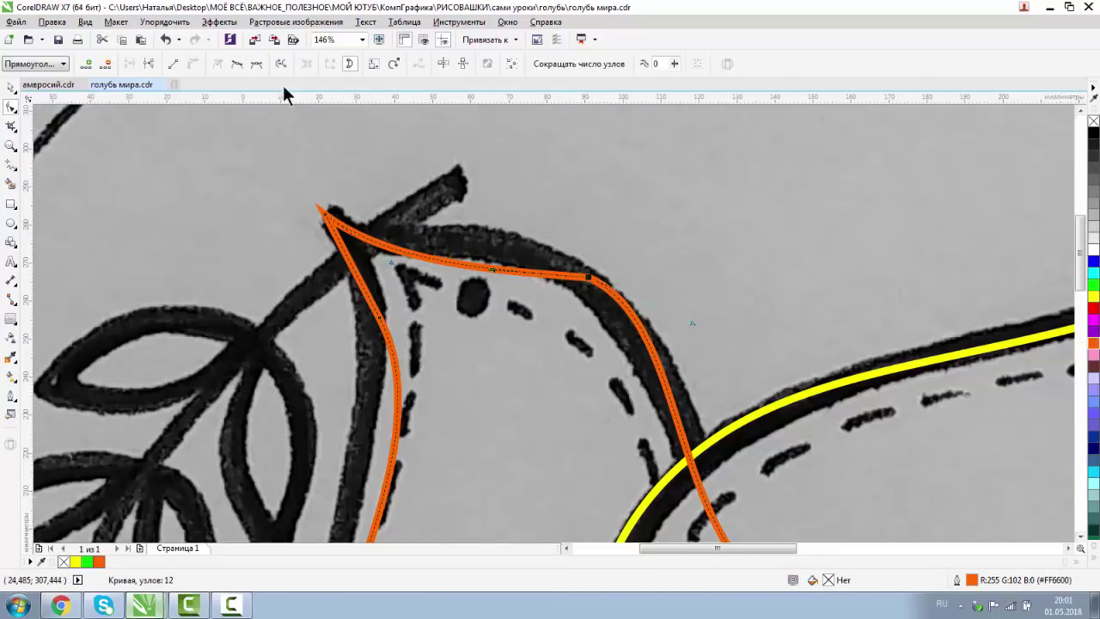
click(237, 62)
scroll(723, 313, down, 5)
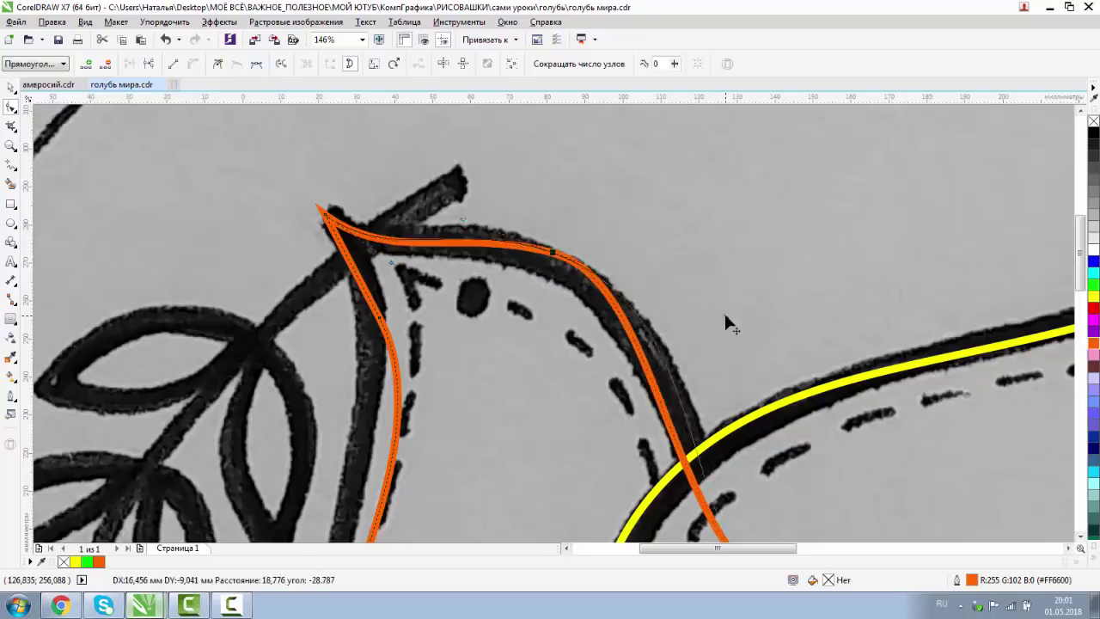
Delete the extra node at the bottom of the dove's belly and adjust the curve handles so the contour follows the drawn line
scroll(473, 265, down, 3)
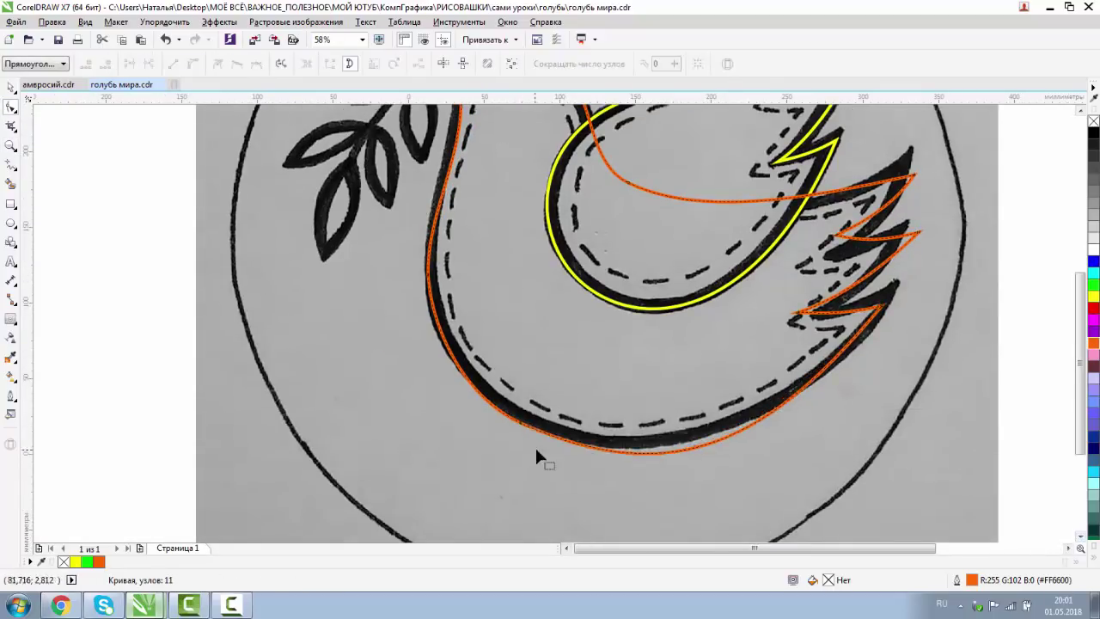
double_click(535, 445)
drag(437, 536, 435, 488)
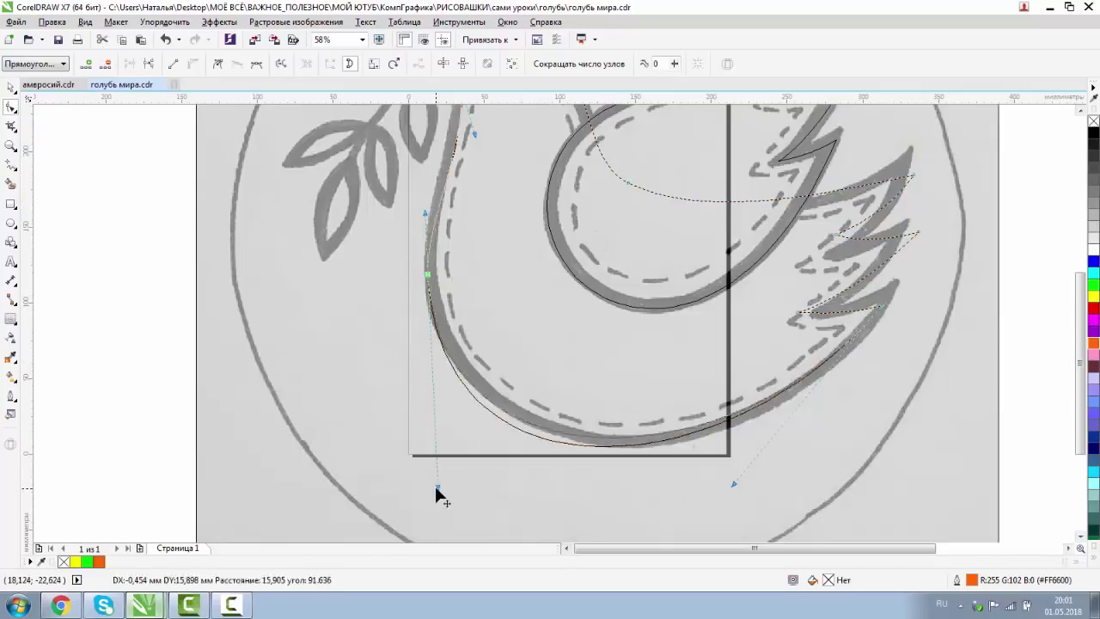
drag(734, 484, 747, 484)
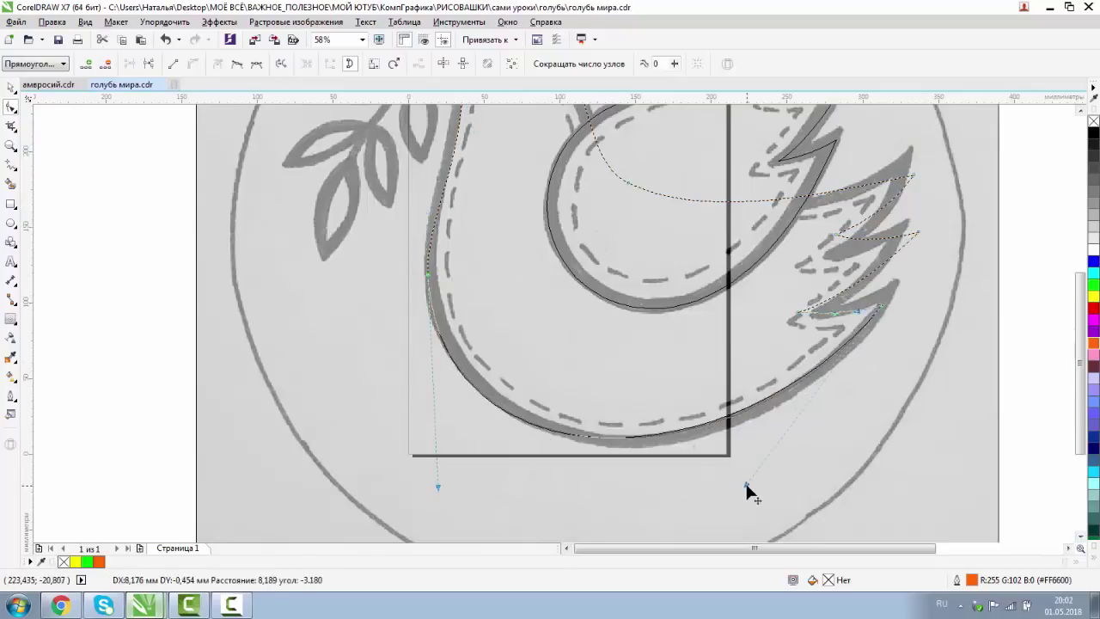
click(10, 145)
click(95, 62)
click(10, 106)
scroll(507, 296, up, 4)
click(480, 366)
click(10, 145)
click(95, 63)
click(95, 63)
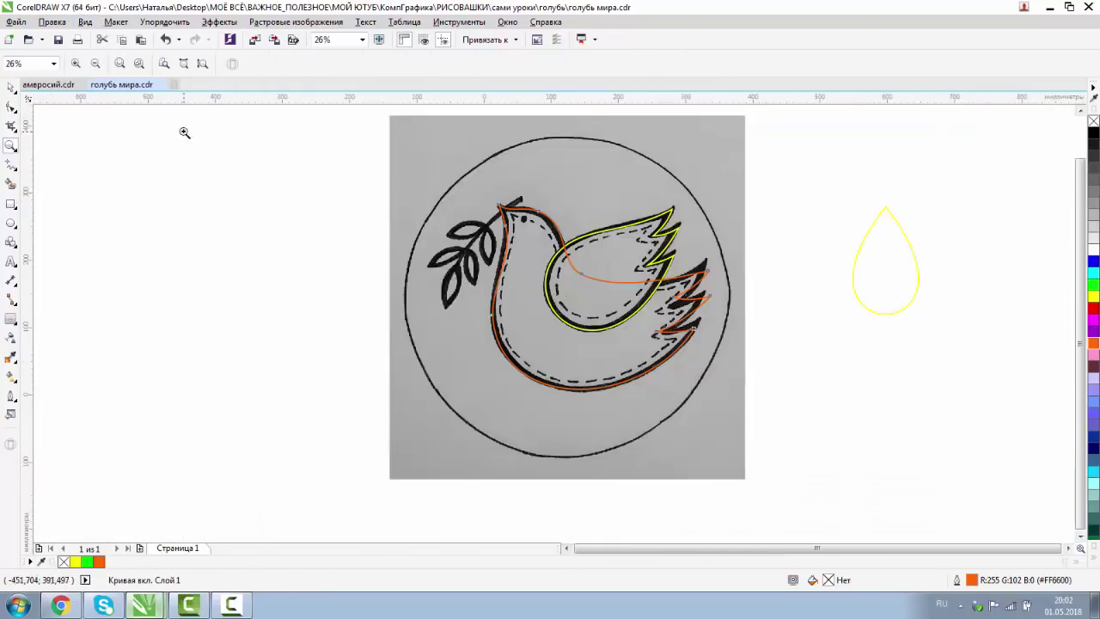
Select the wing and body contours together and move them off the sketch onto the empty area to its left
click(10, 87)
click(633, 227)
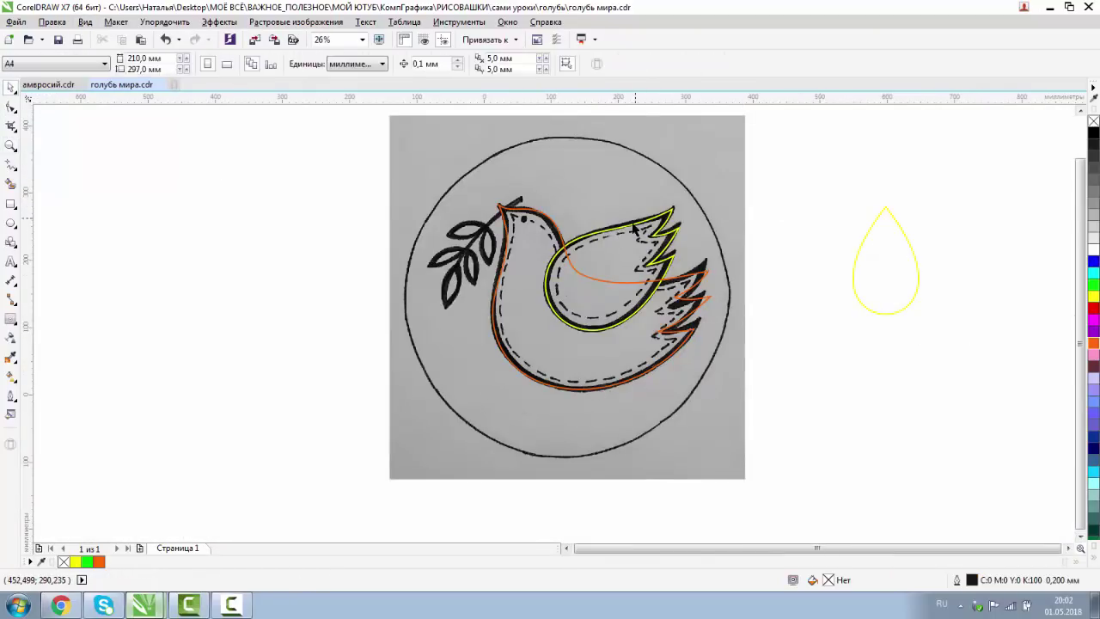
click(635, 224)
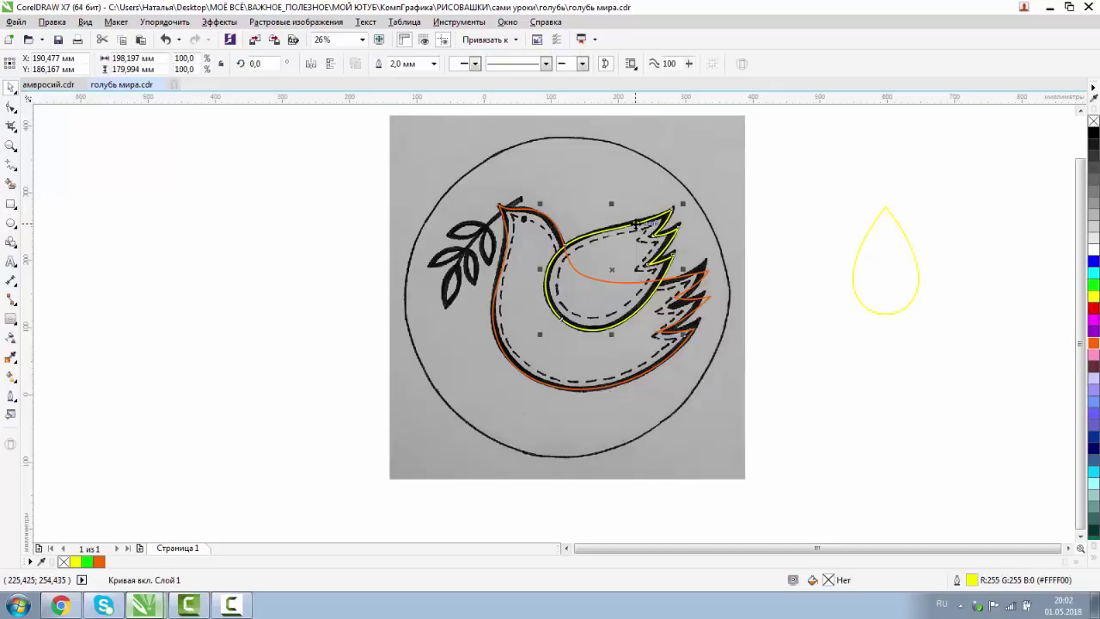
click(532, 217)
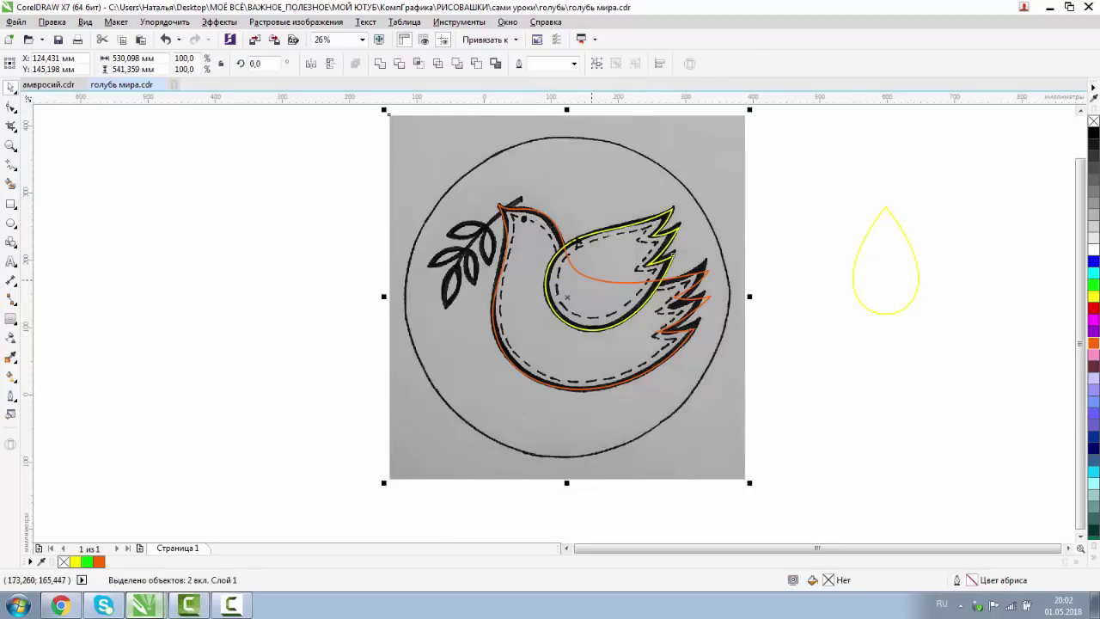
click(341, 173)
drag(661, 382, 785, 422)
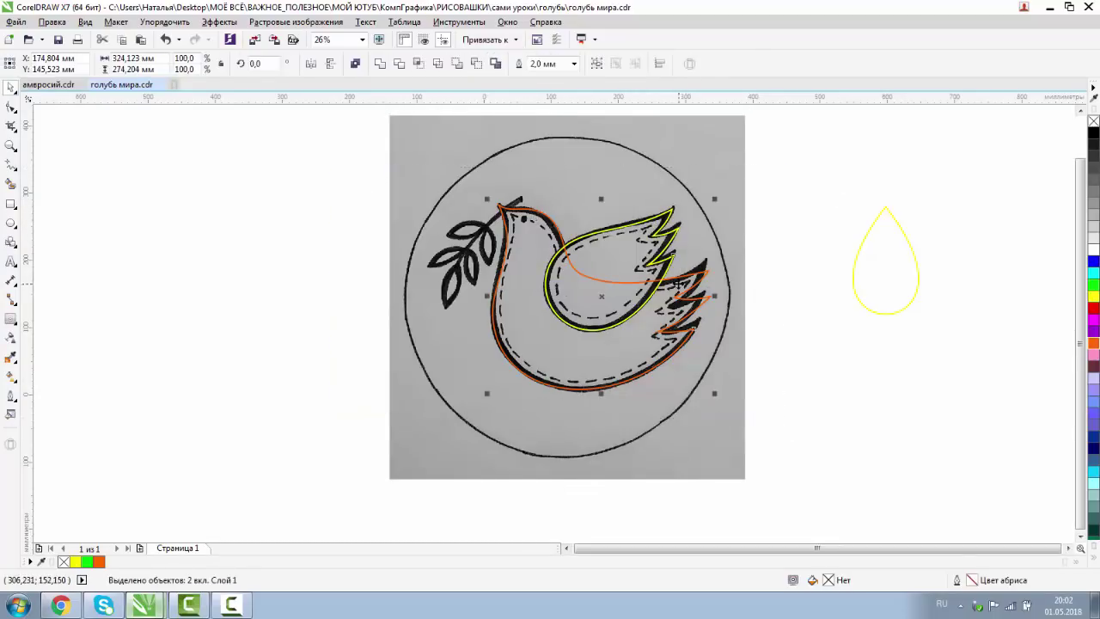
drag(676, 282, 263, 273)
click(183, 241)
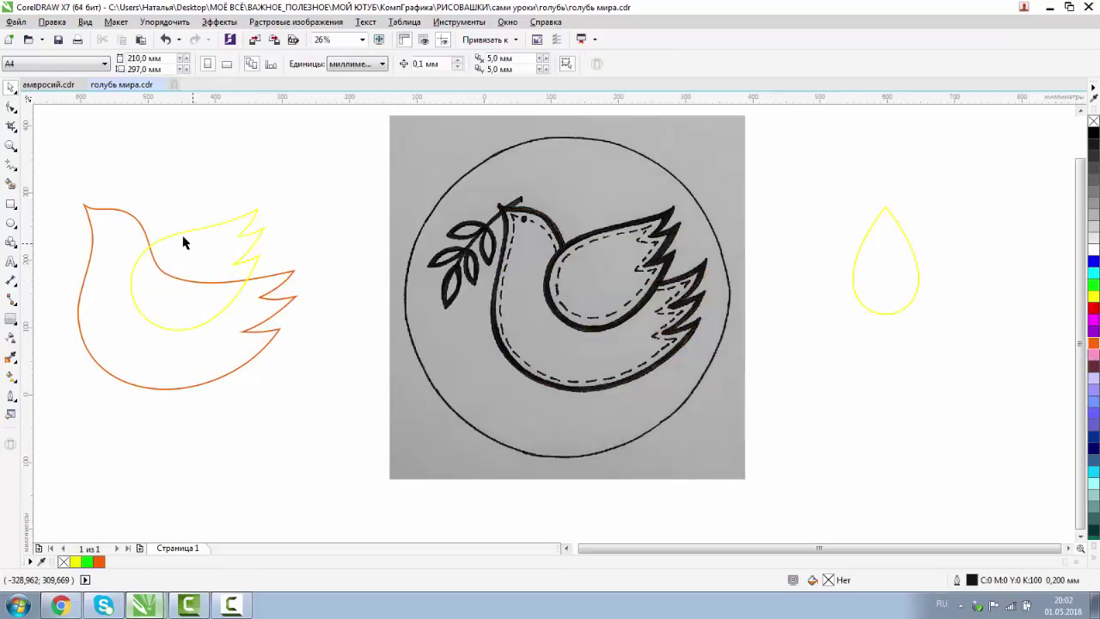
Fill the body and wing shapes with light grey (#E6E6E6)
click(156, 256)
shift+click(95, 214)
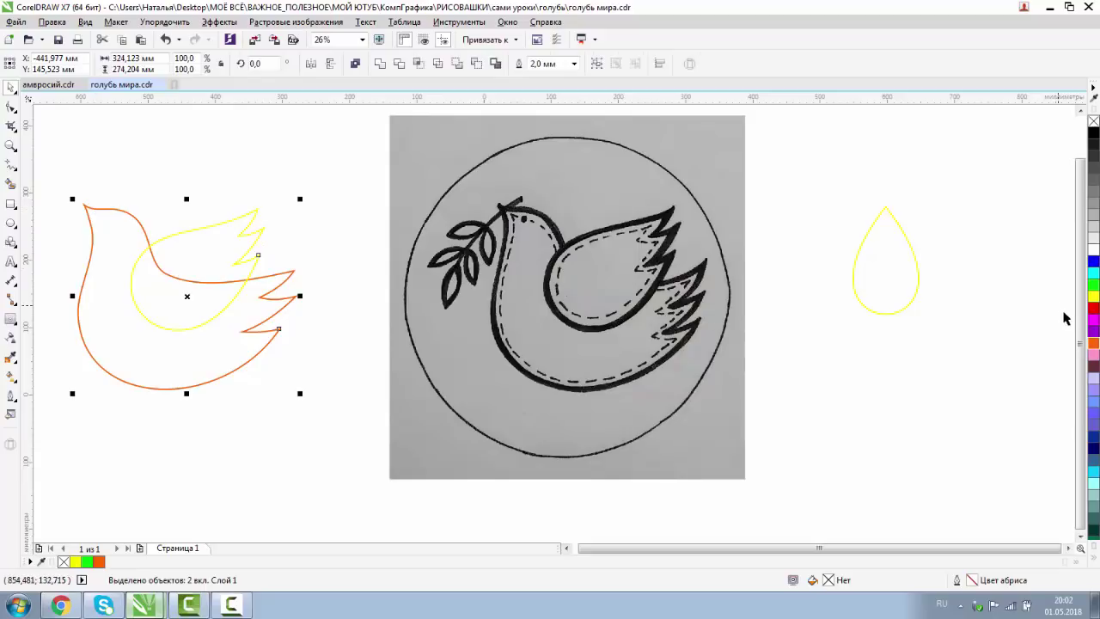
click(1093, 239)
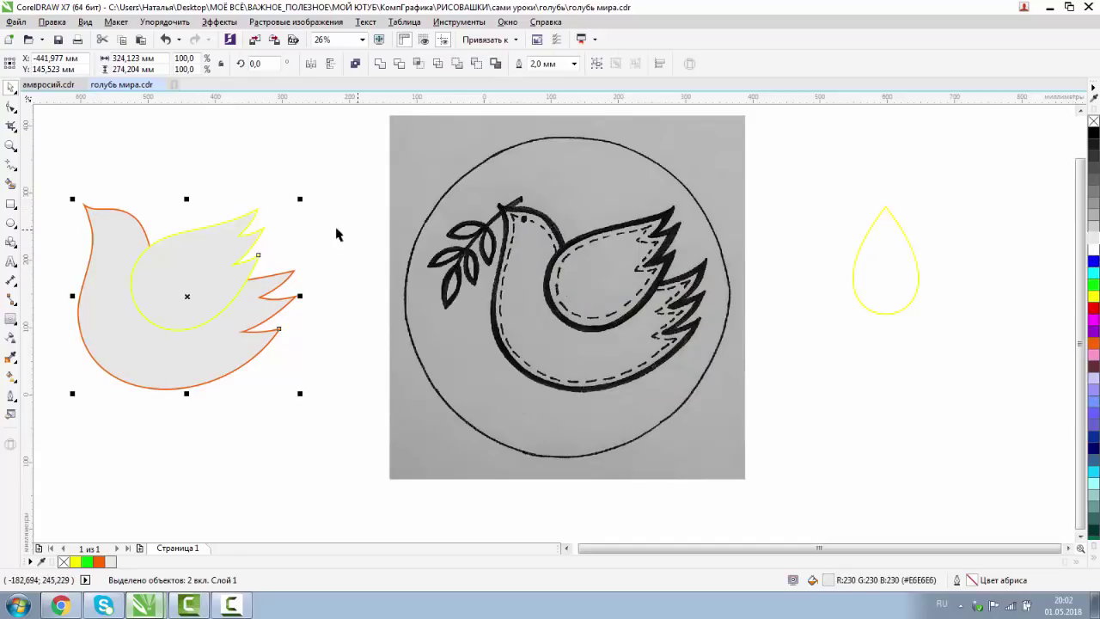
Change the outline colour of the body and wing shapes to black
click(168, 205)
drag(69, 176, 334, 422)
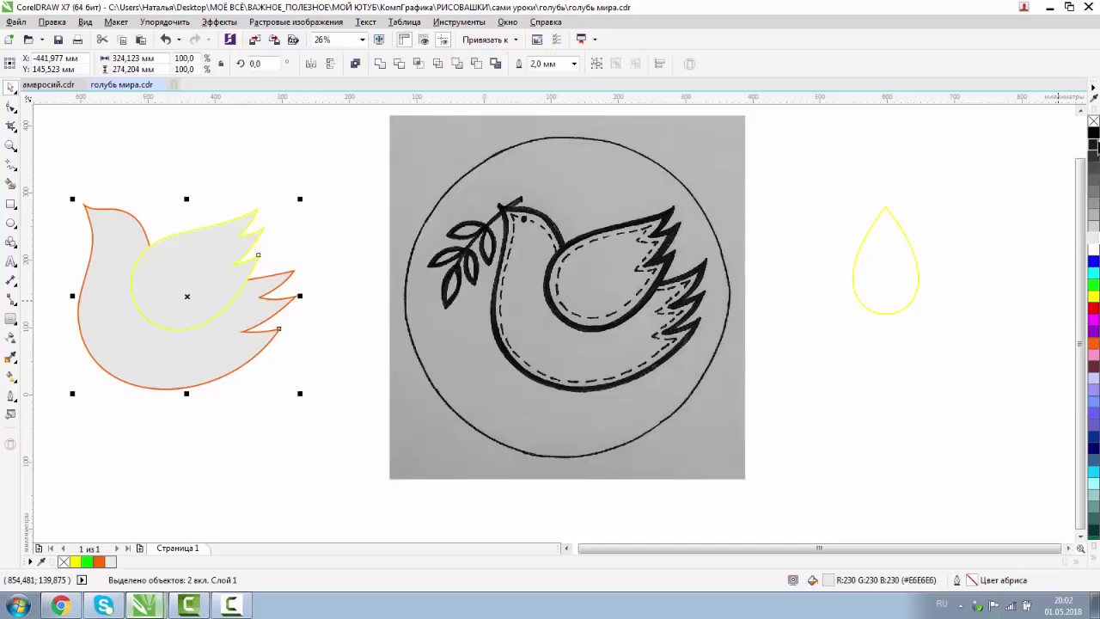
right_click(1093, 135)
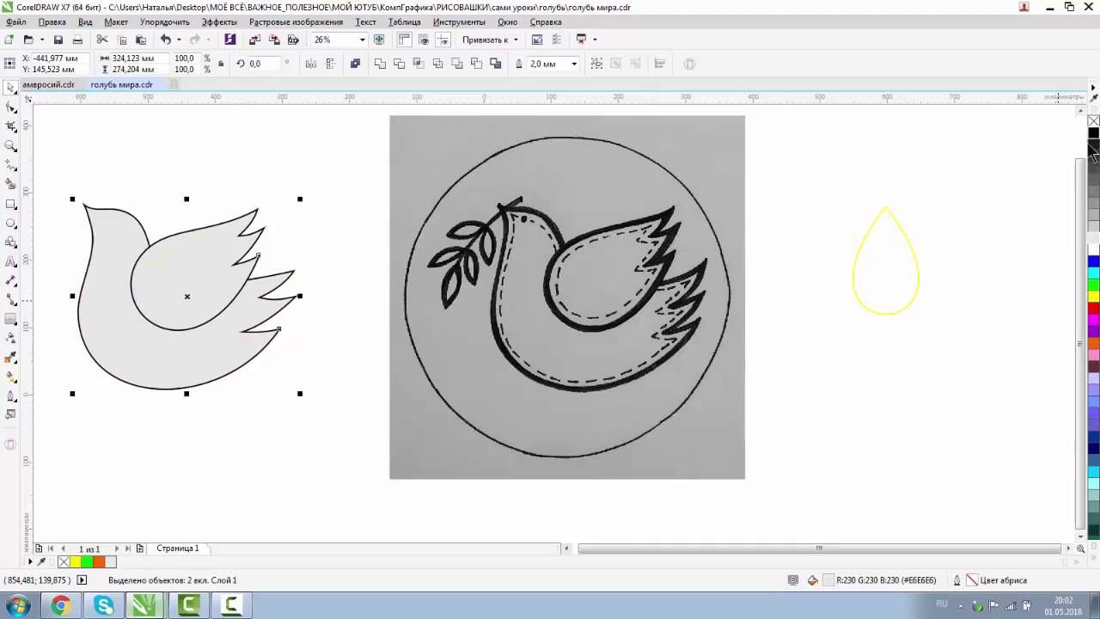
Set the outlines of the body and wing to 3.0 mm wide with rounded corners, scaling with the object
click(198, 182)
drag(57, 163, 328, 415)
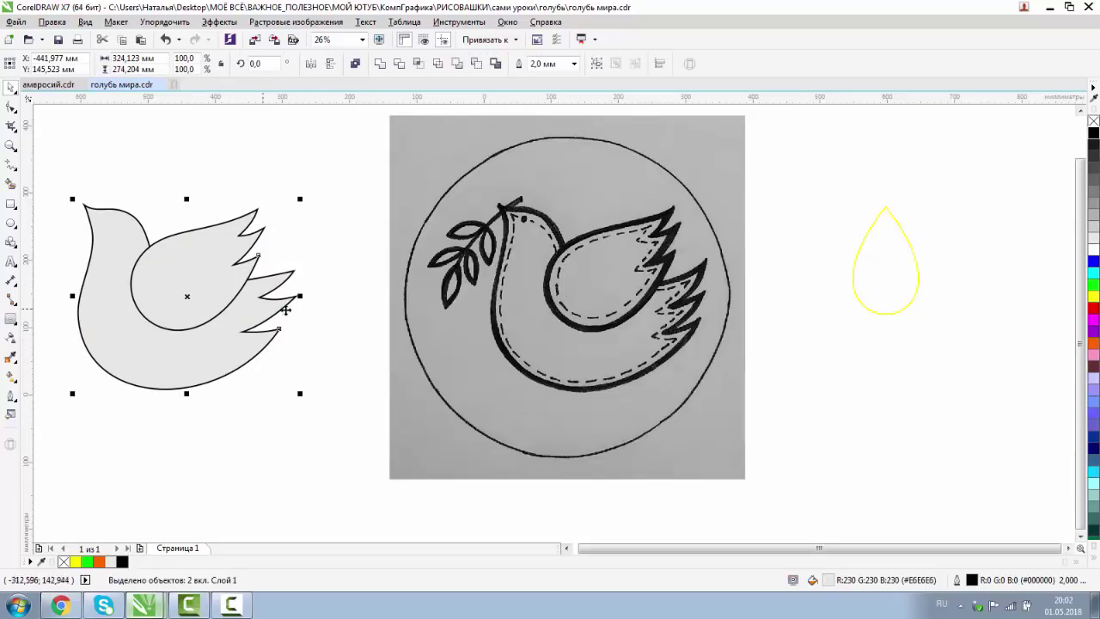
double_click(971, 580)
click(455, 210)
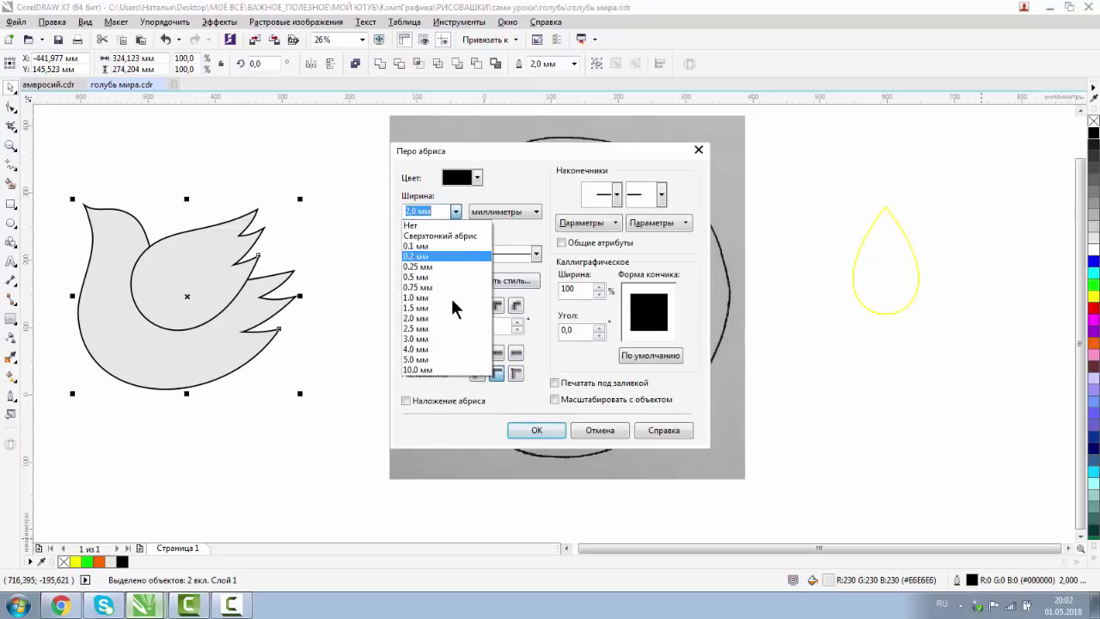
click(431, 339)
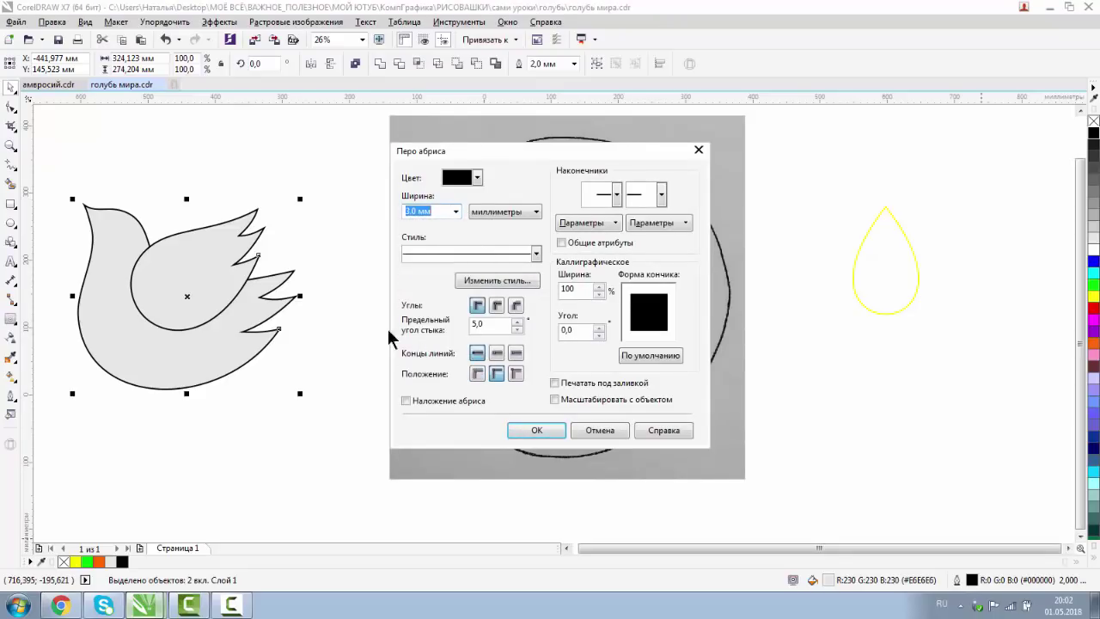
click(497, 307)
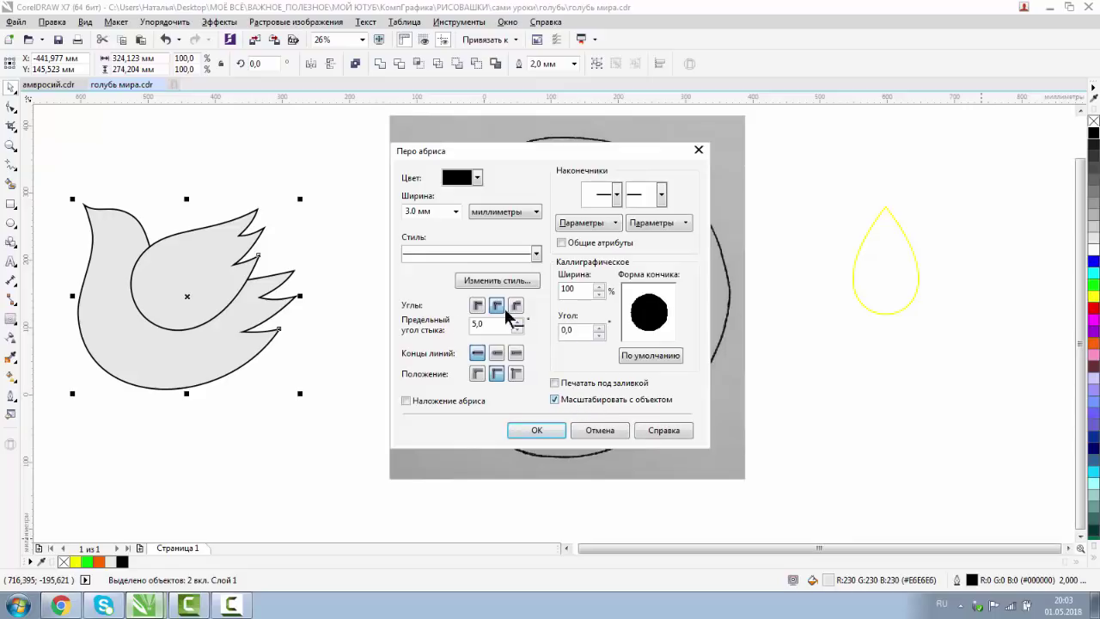
click(535, 430)
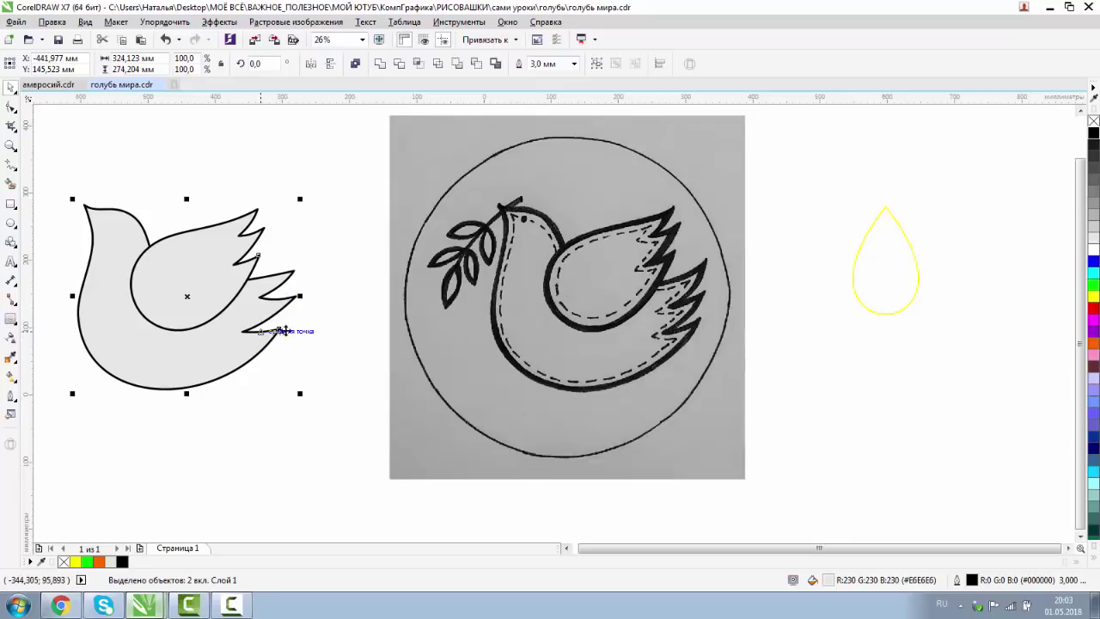
Shift the inner notch nodes between the tail feathers and wing feathers outward to make the lower notches shallower
click(10, 145)
drag(212, 274, 368, 373)
click(12, 107)
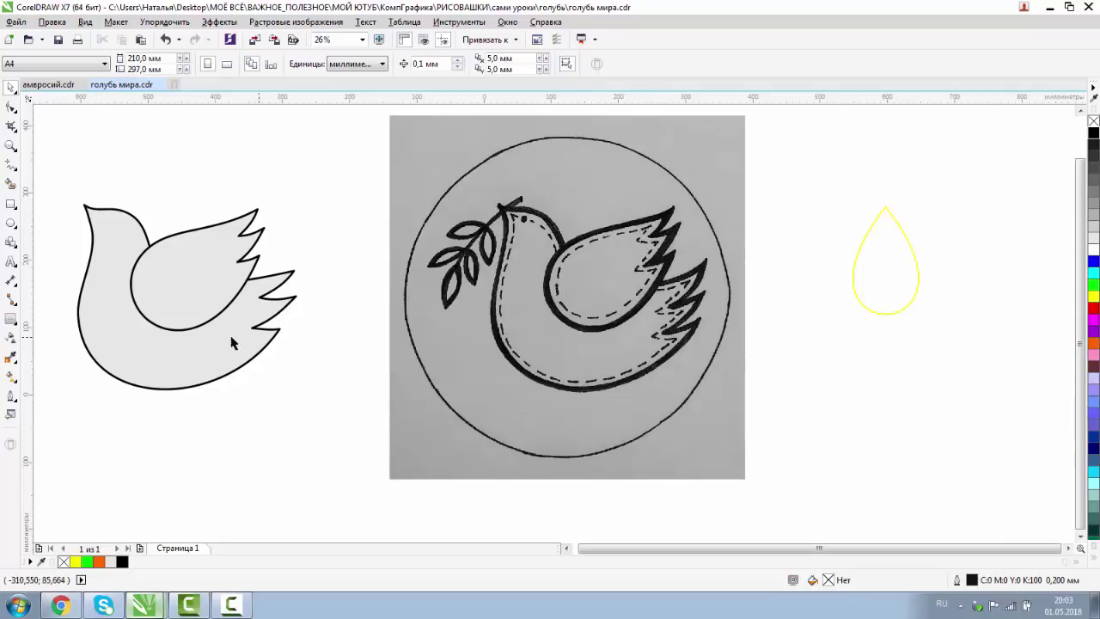
Add a one-step inner contour to the wing with an offset of 7.0 mm
click(191, 290)
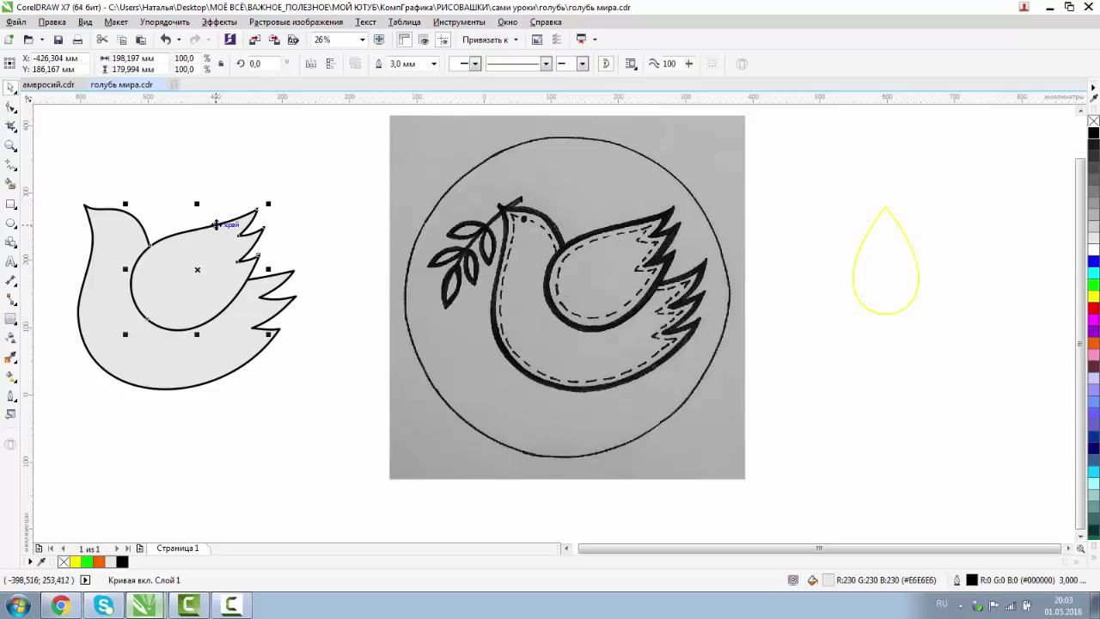
click(10, 321)
click(53, 334)
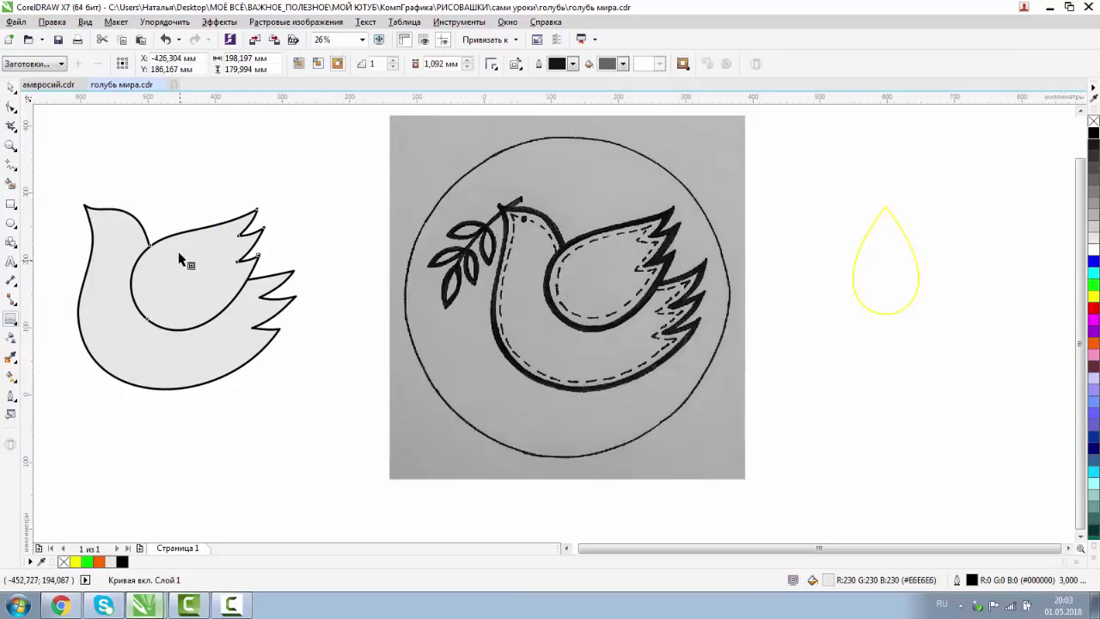
click(172, 244)
drag(172, 244, 171, 220)
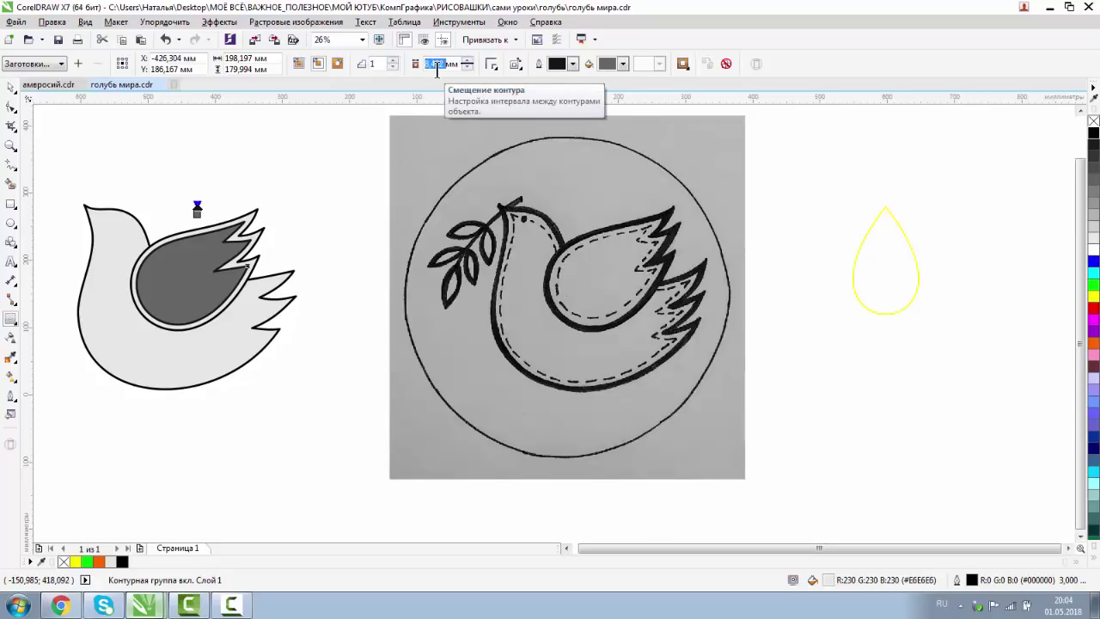
key(Return)
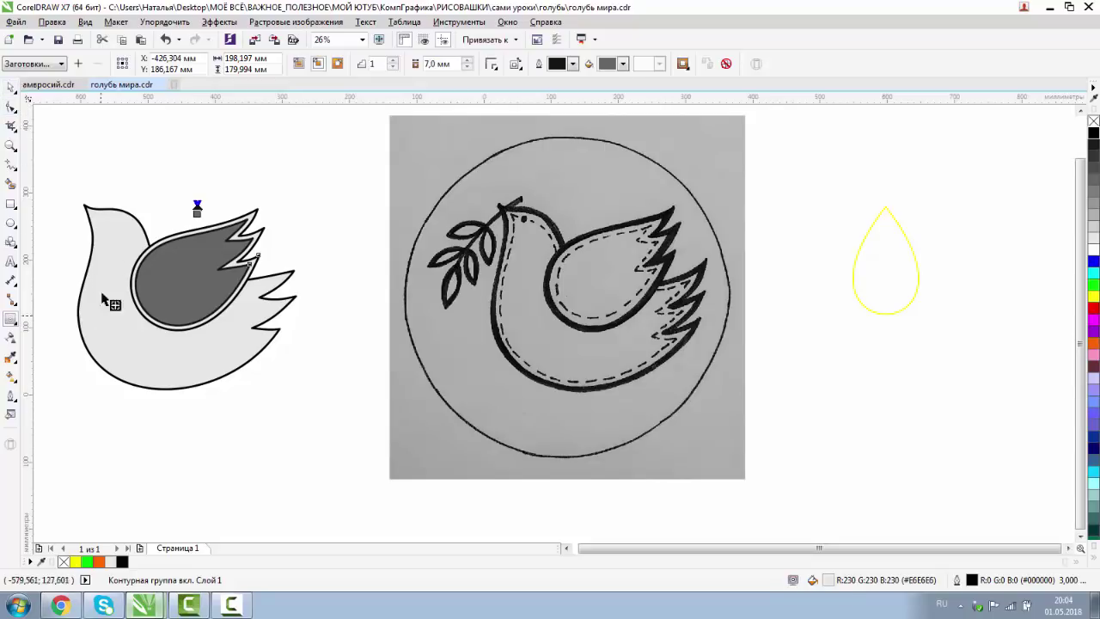
Break the wing's contour group apart into separate shapes
click(10, 87)
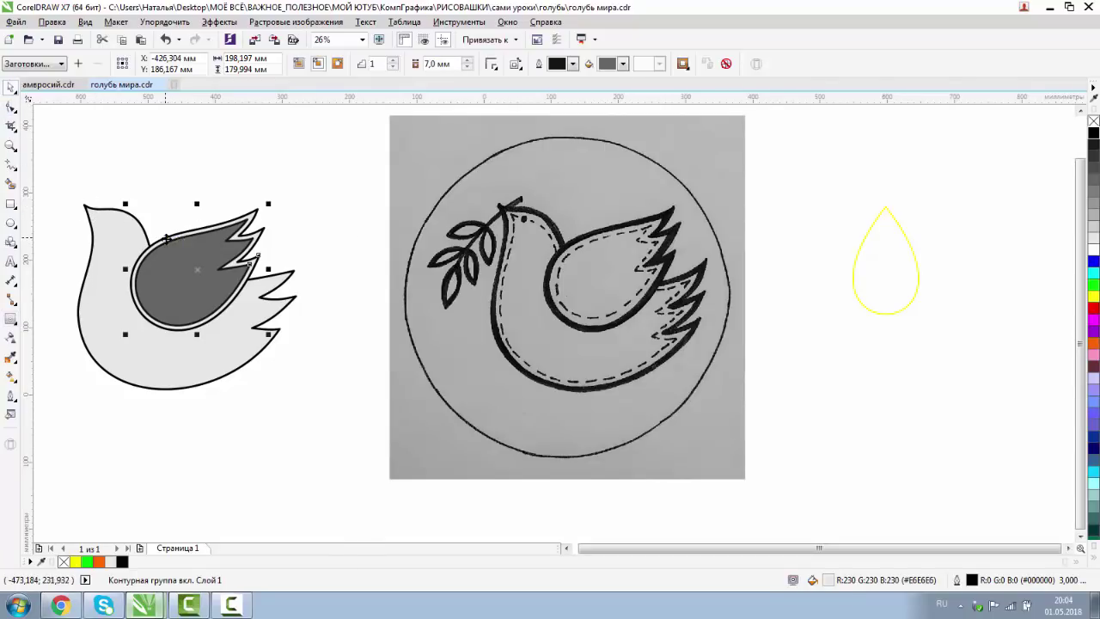
right_click(166, 239)
right_click(155, 256)
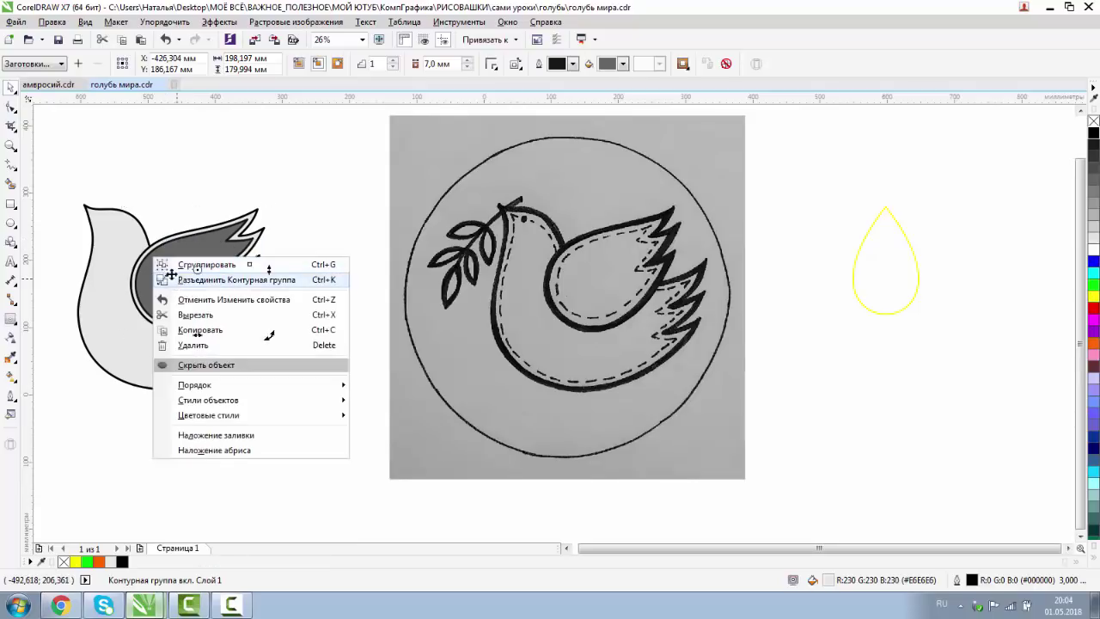
click(171, 276)
Move the dark inner wing shape away from the wing and undo the move
click(160, 199)
drag(226, 249, 346, 251)
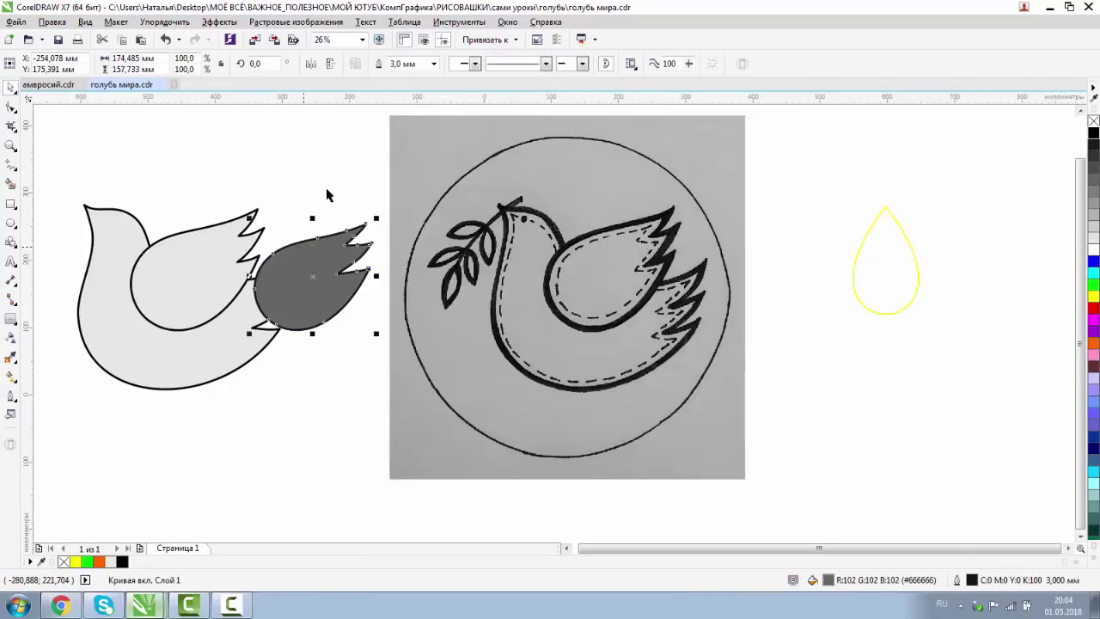
click(165, 40)
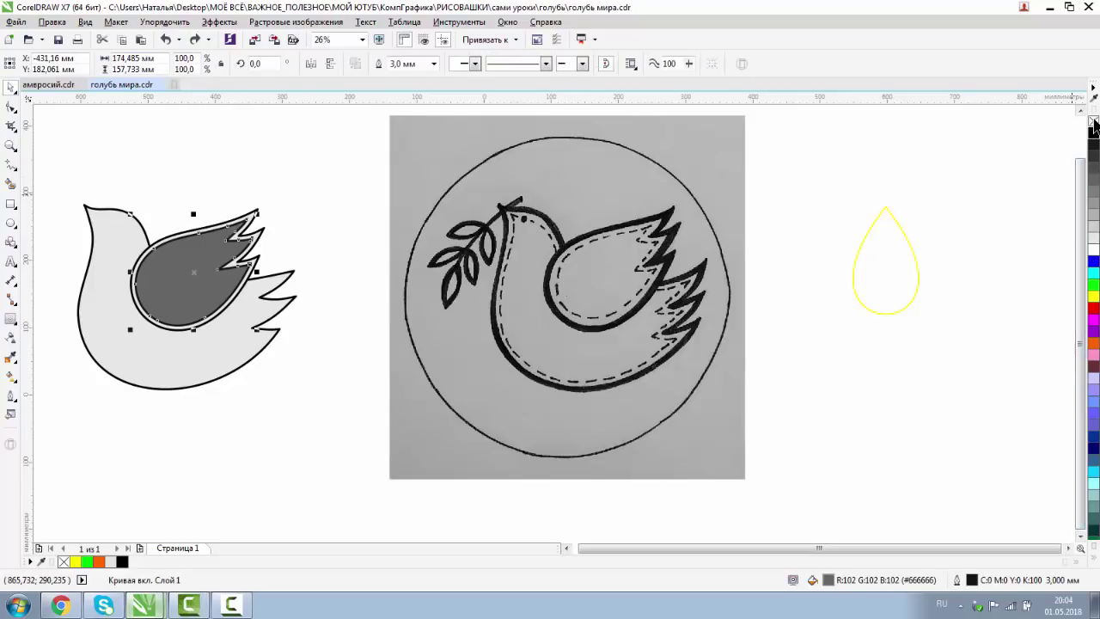
Remove the fill of the inner wing shape and give its outline a dotted line style
click(1093, 122)
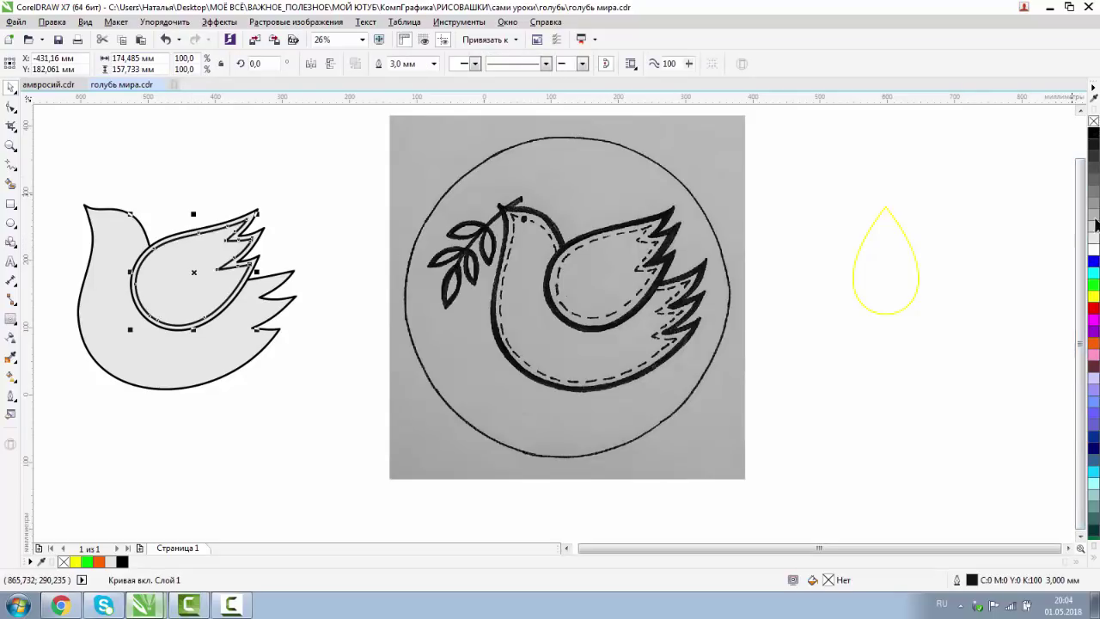
double_click(971, 581)
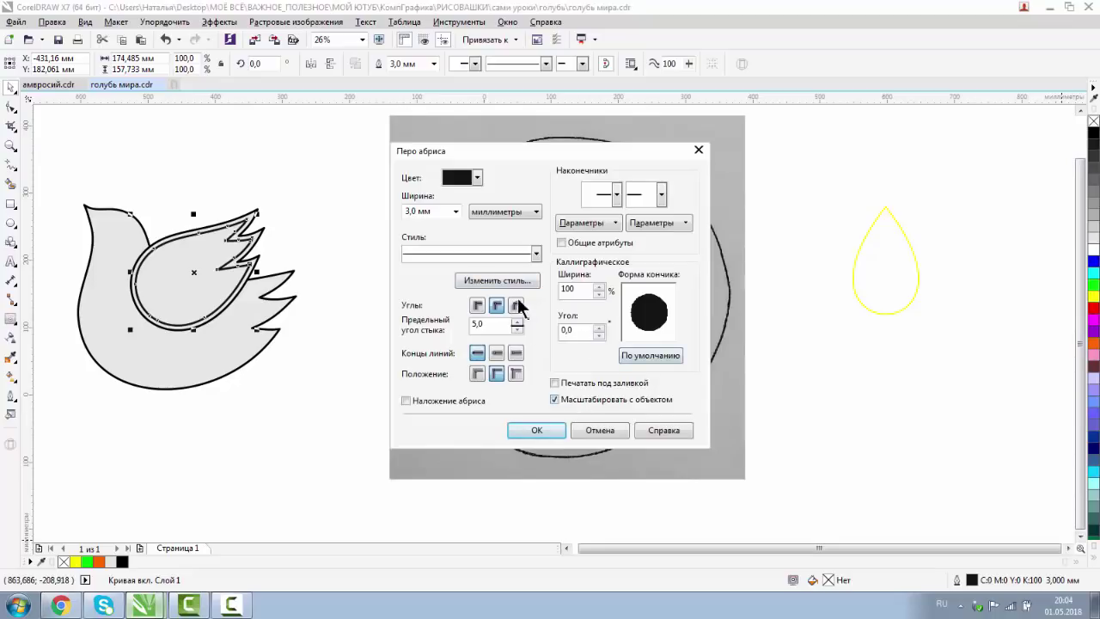
click(536, 254)
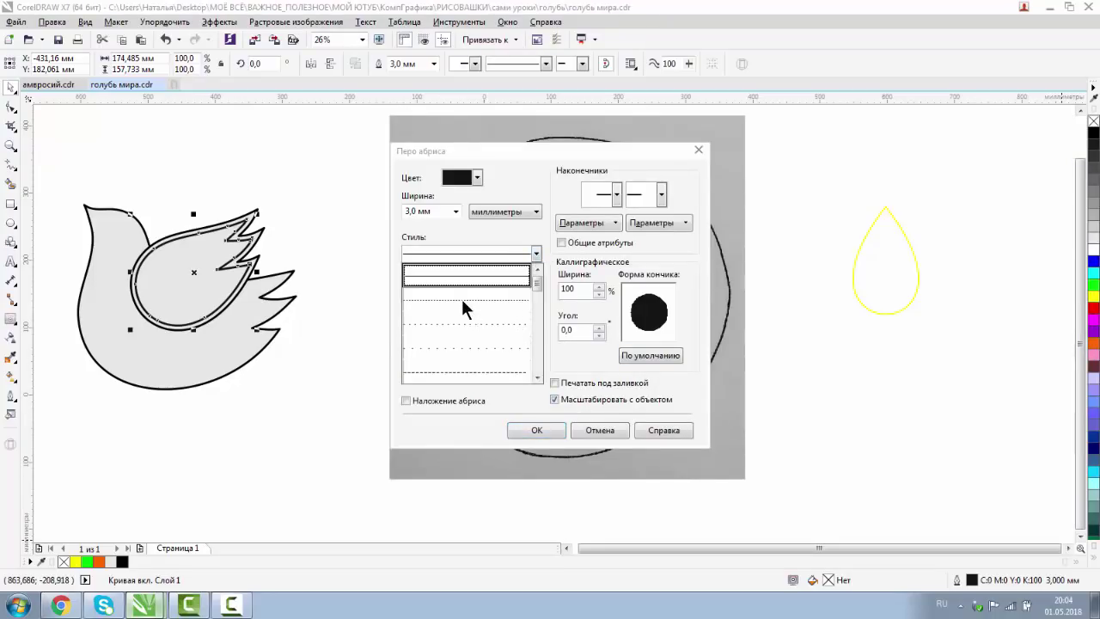
click(453, 325)
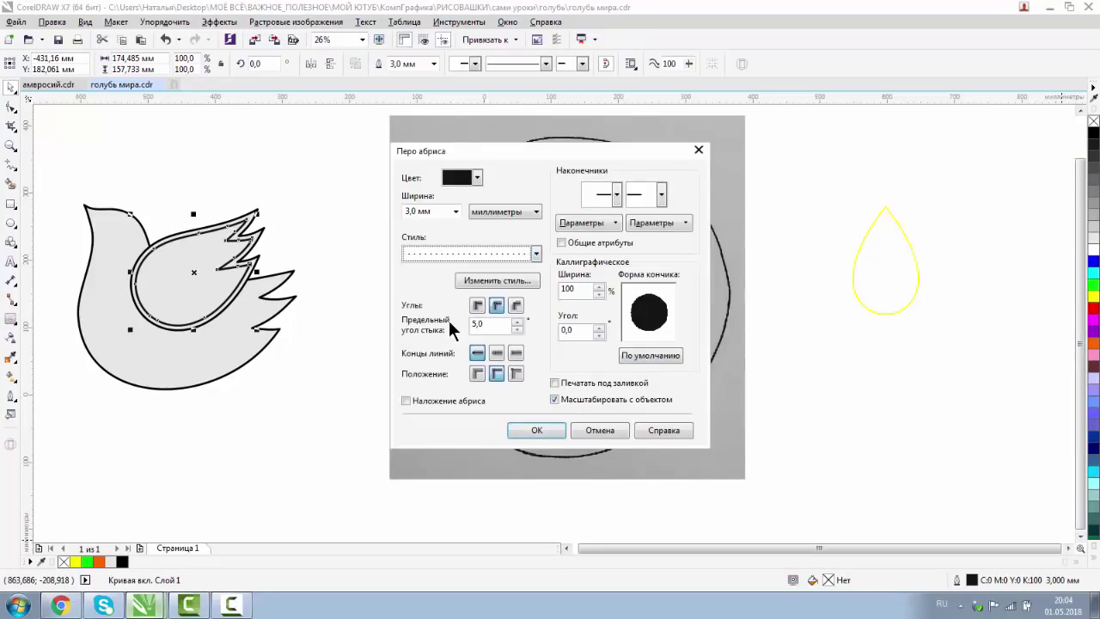
click(536, 431)
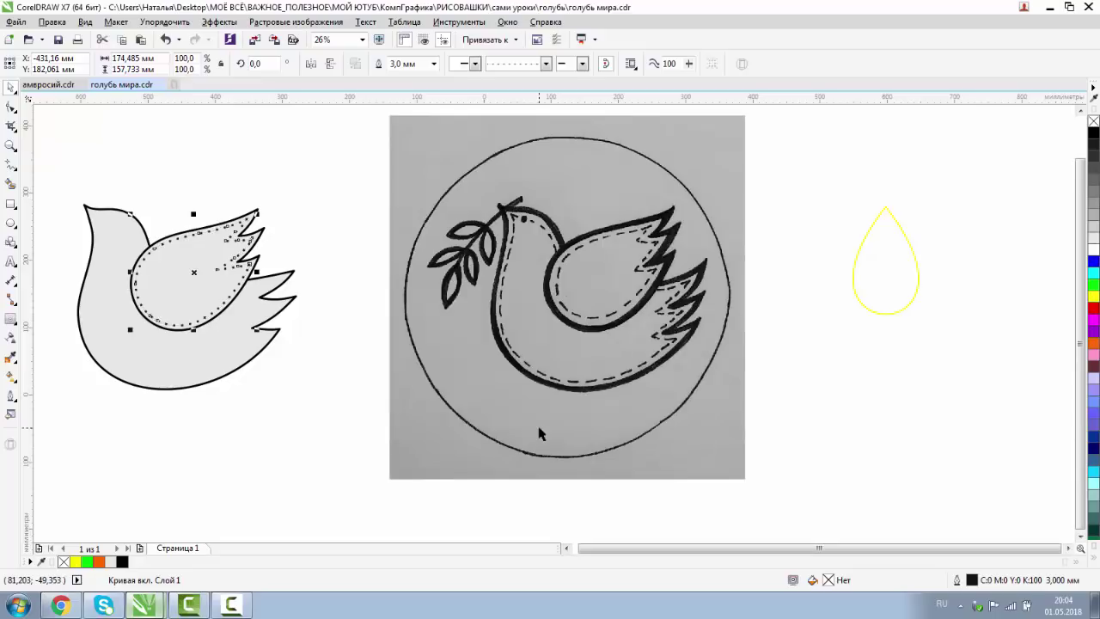
Try a denser dotted line style on the wing's inner contour
double_click(968, 581)
click(535, 255)
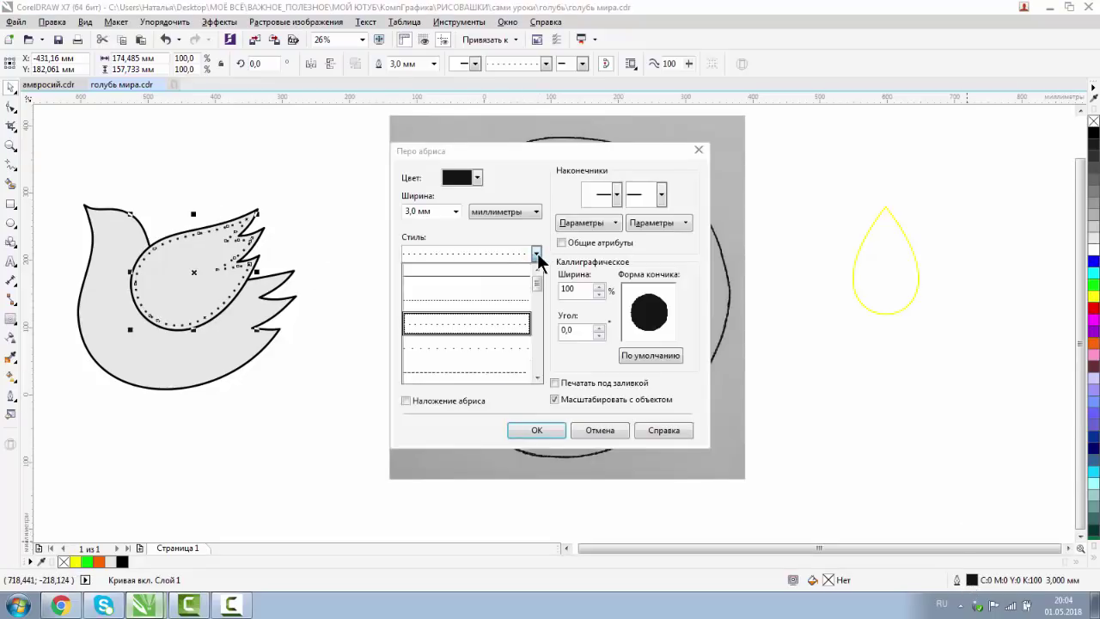
click(495, 299)
click(541, 430)
click(301, 220)
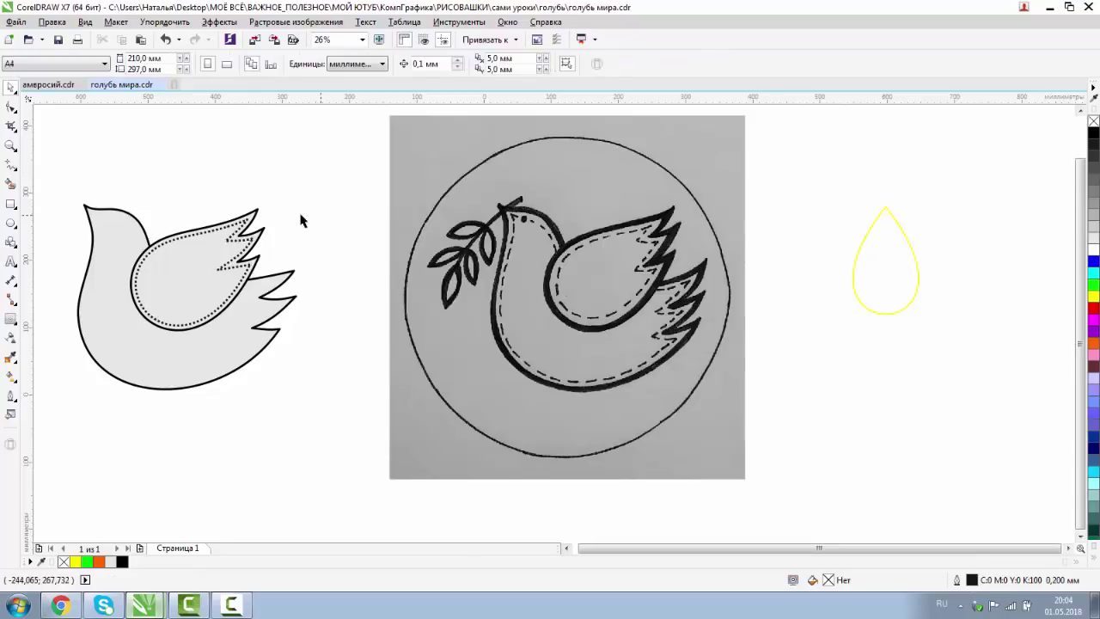
Give the wing's inner contour rounded line caps and a more widely spaced dotted line style
click(11, 146)
drag(172, 211, 336, 309)
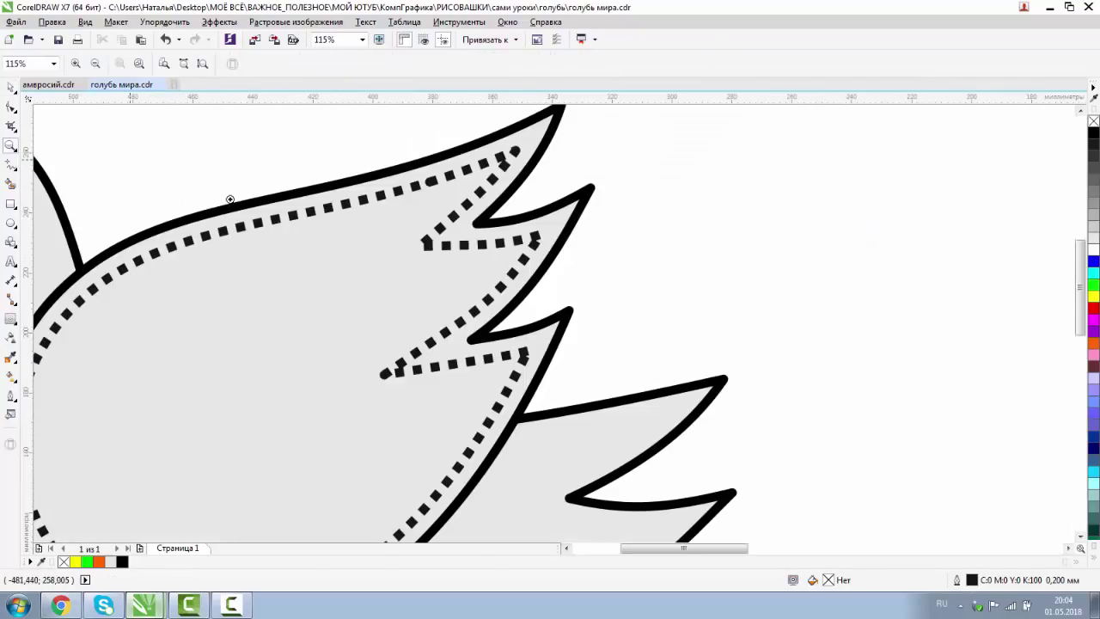
drag(256, 167, 418, 269)
click(10, 90)
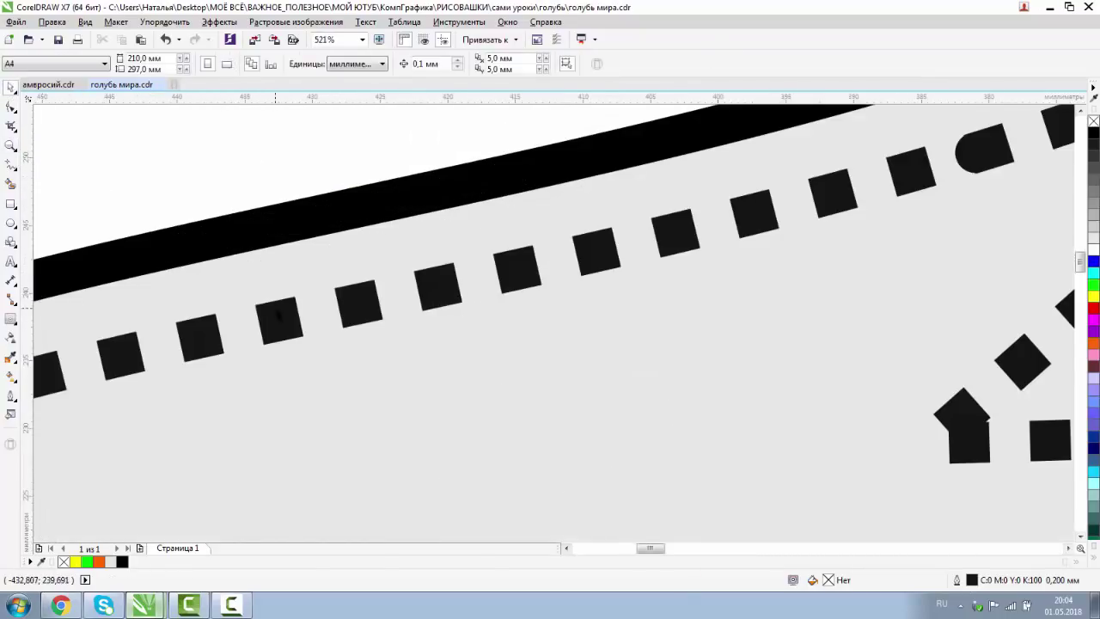
click(294, 326)
double_click(979, 579)
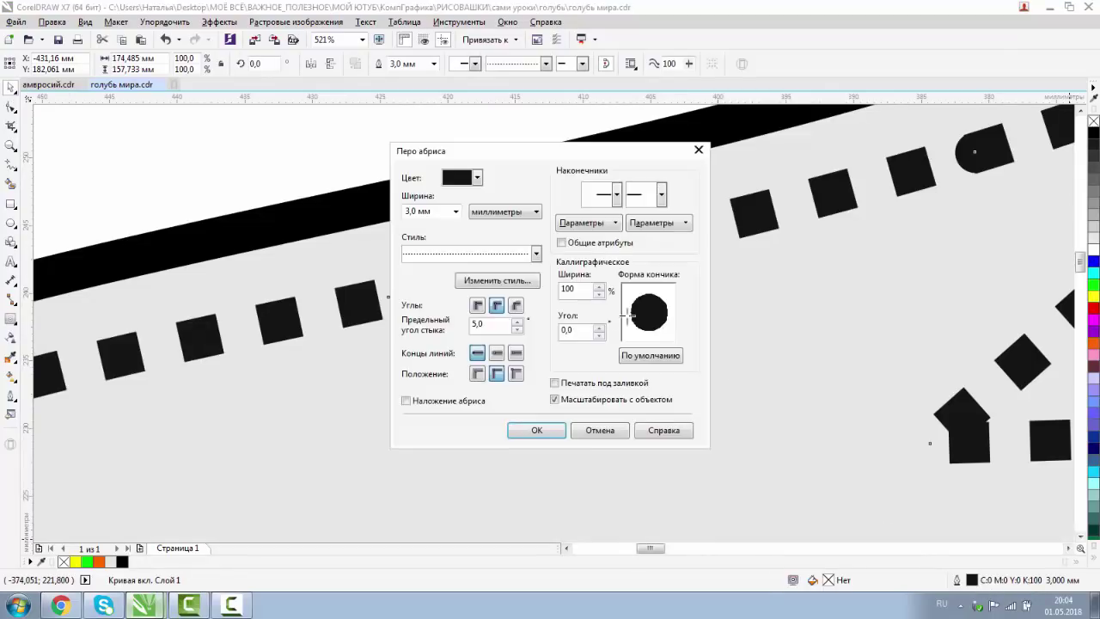
click(496, 306)
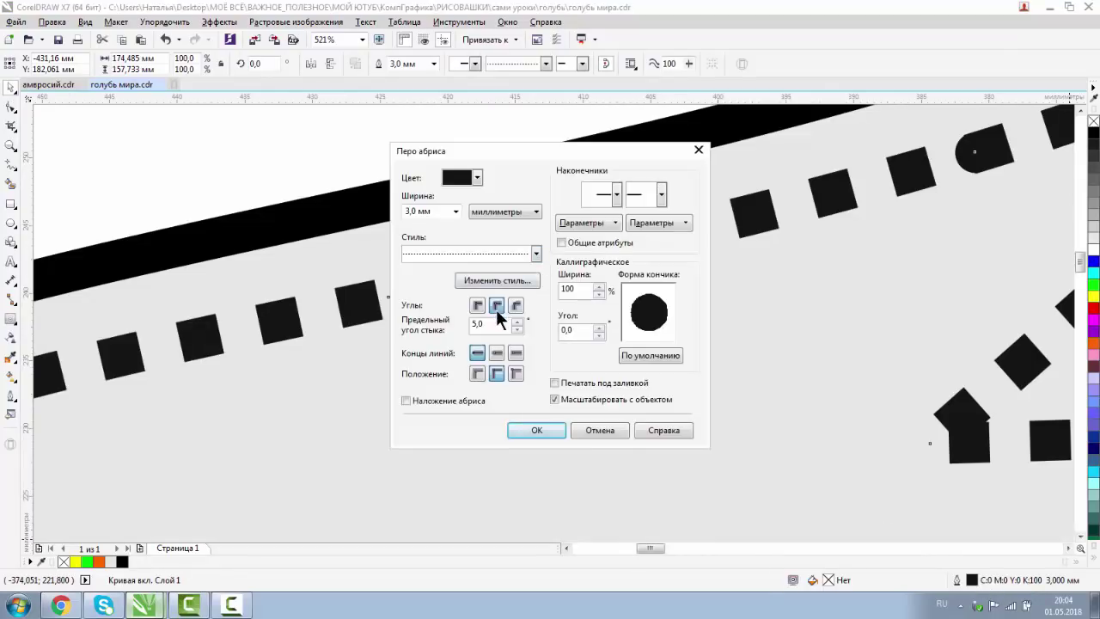
click(496, 354)
click(536, 254)
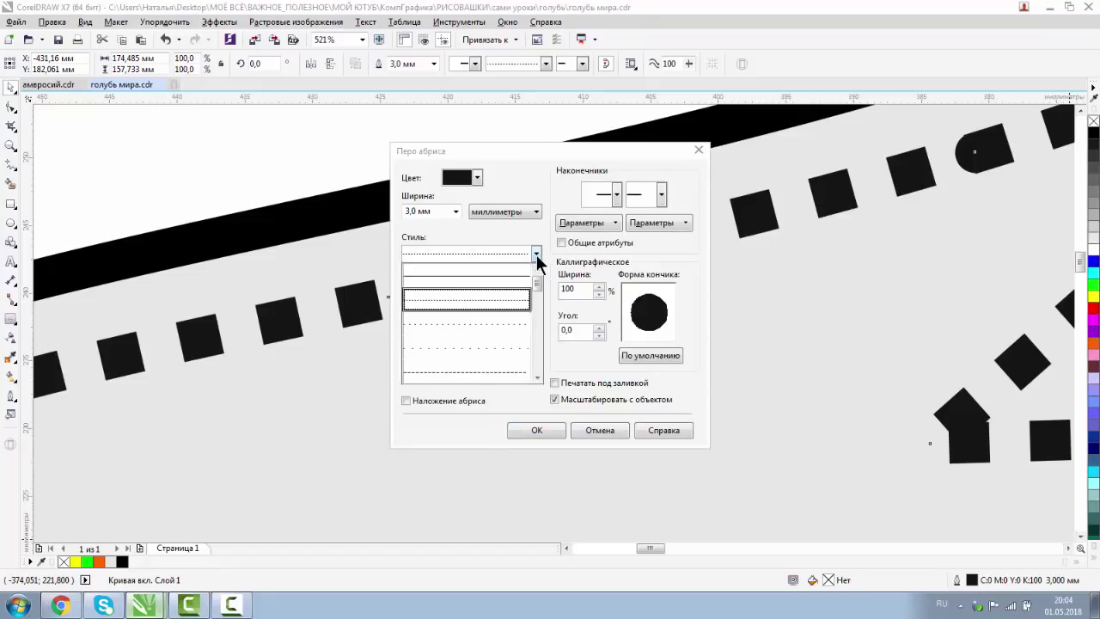
click(503, 326)
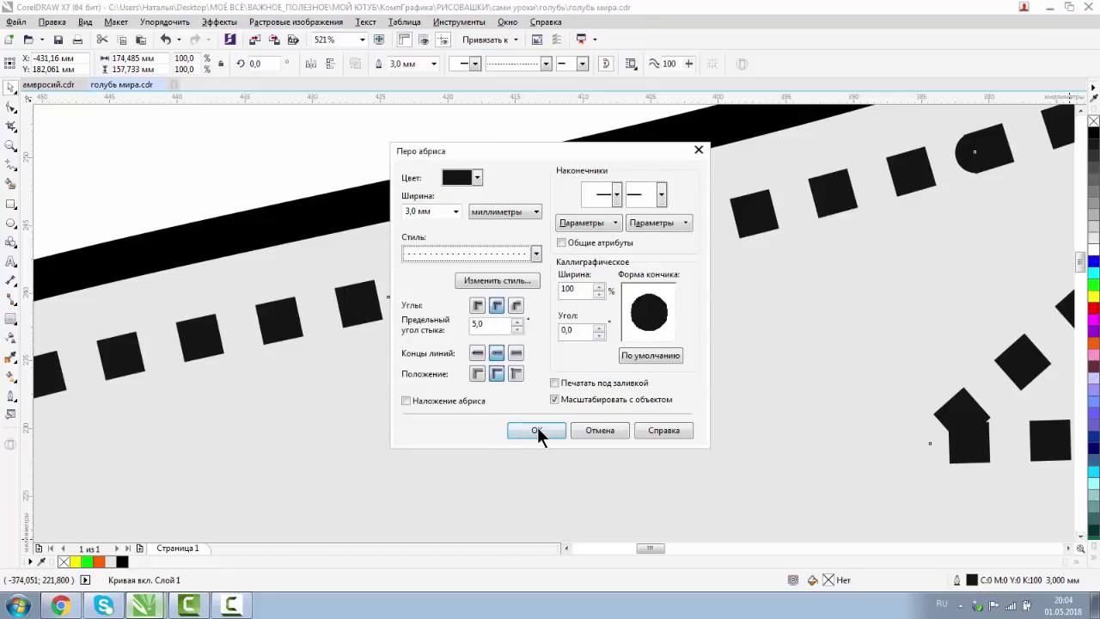
click(536, 429)
Add a one-step inner contour to the dove's body with an offset of 7.0 mm
click(11, 146)
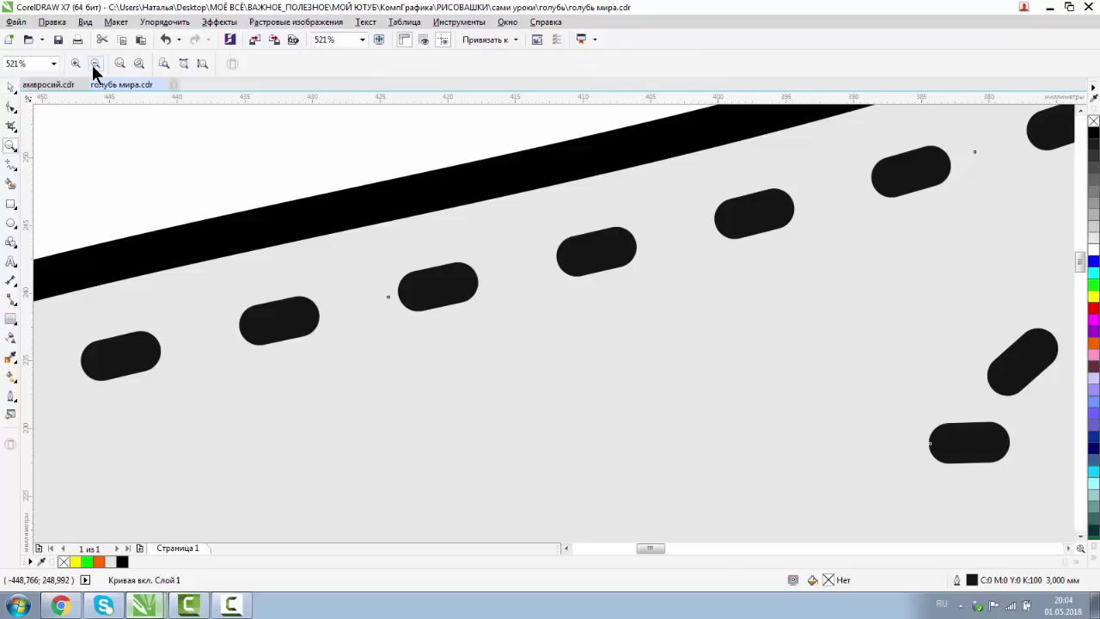
click(94, 64)
click(93, 65)
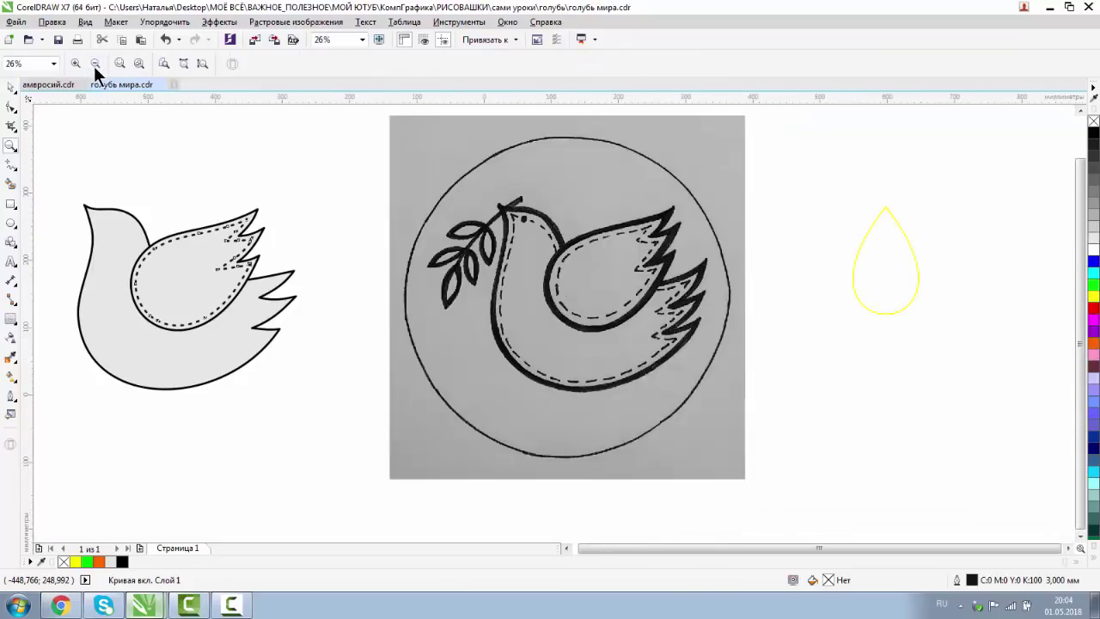
click(11, 87)
click(125, 170)
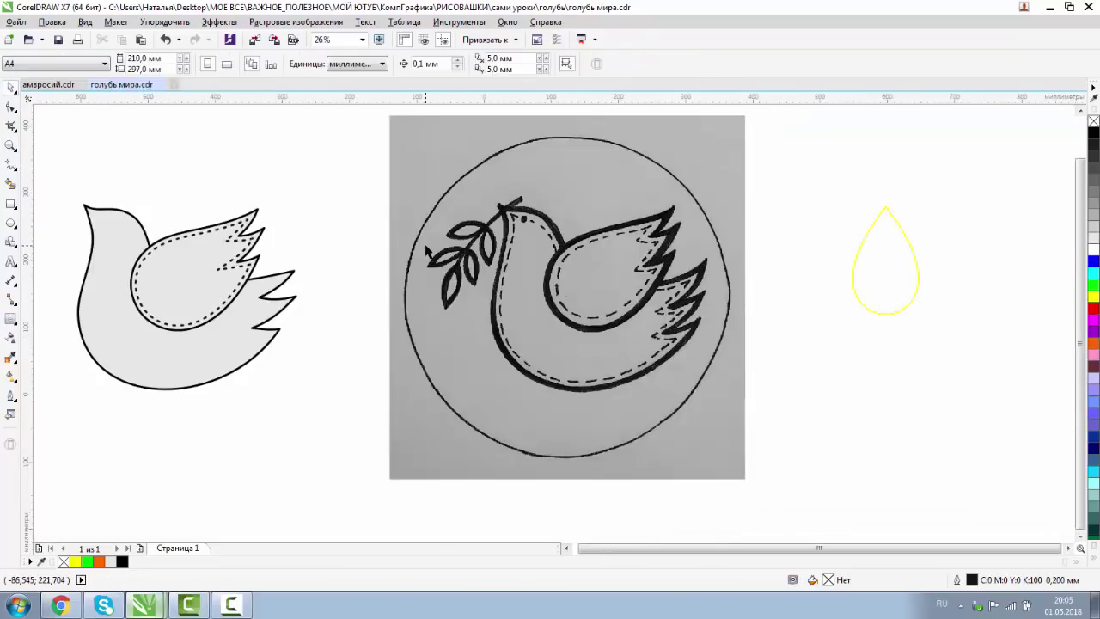
click(127, 211)
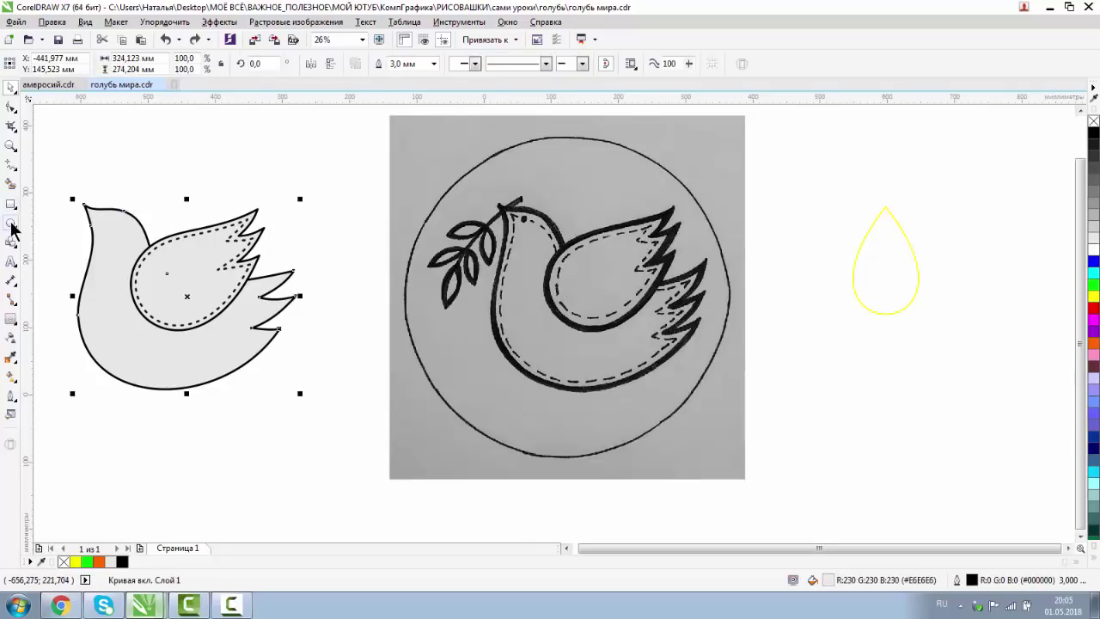
click(10, 322)
drag(112, 212, 131, 233)
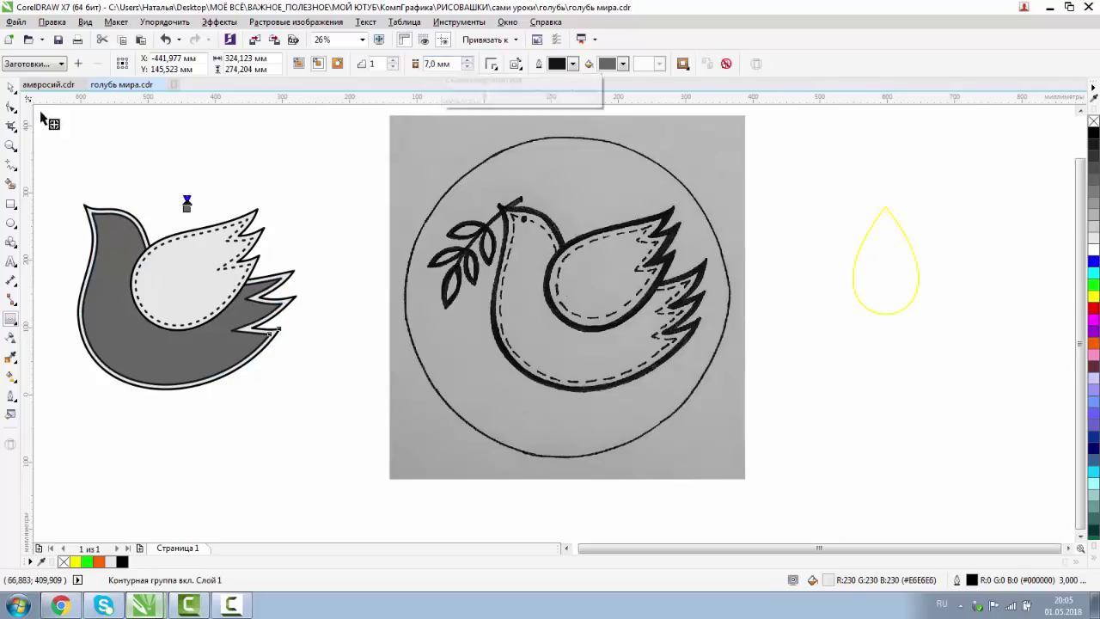
Break the body's contour group apart into separate shapes
click(11, 145)
drag(81, 195, 191, 262)
key(space)
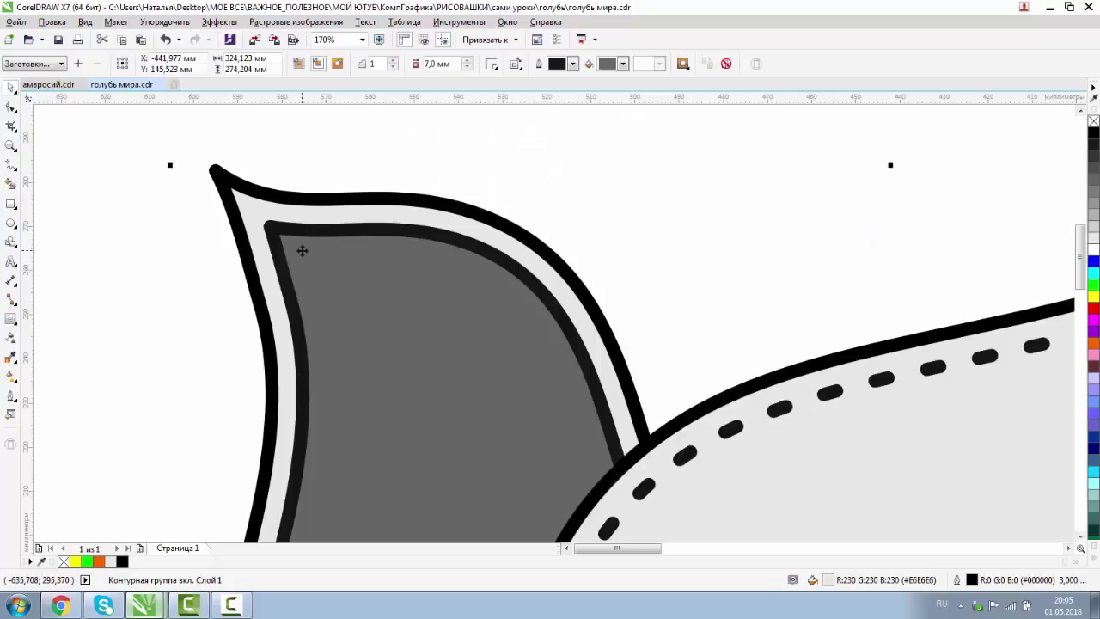
right_click(297, 232)
click(322, 258)
click(145, 262)
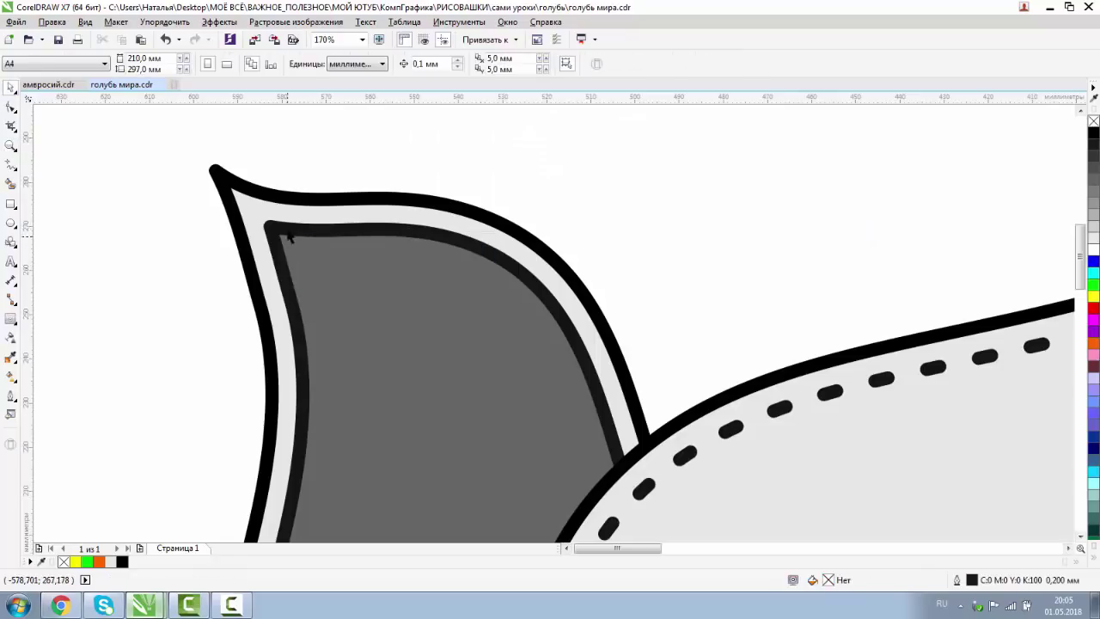
Copy the outline pen properties from the wing's dashed contour to the body's dark inner shape and remove that shape's fill
click(285, 234)
click(51, 22)
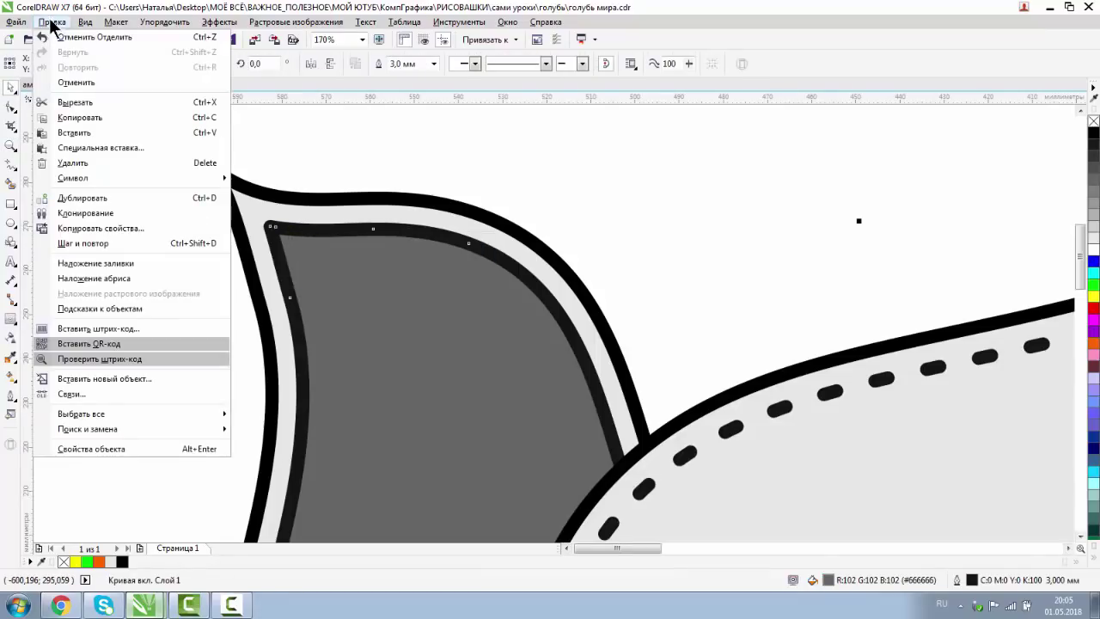
click(72, 228)
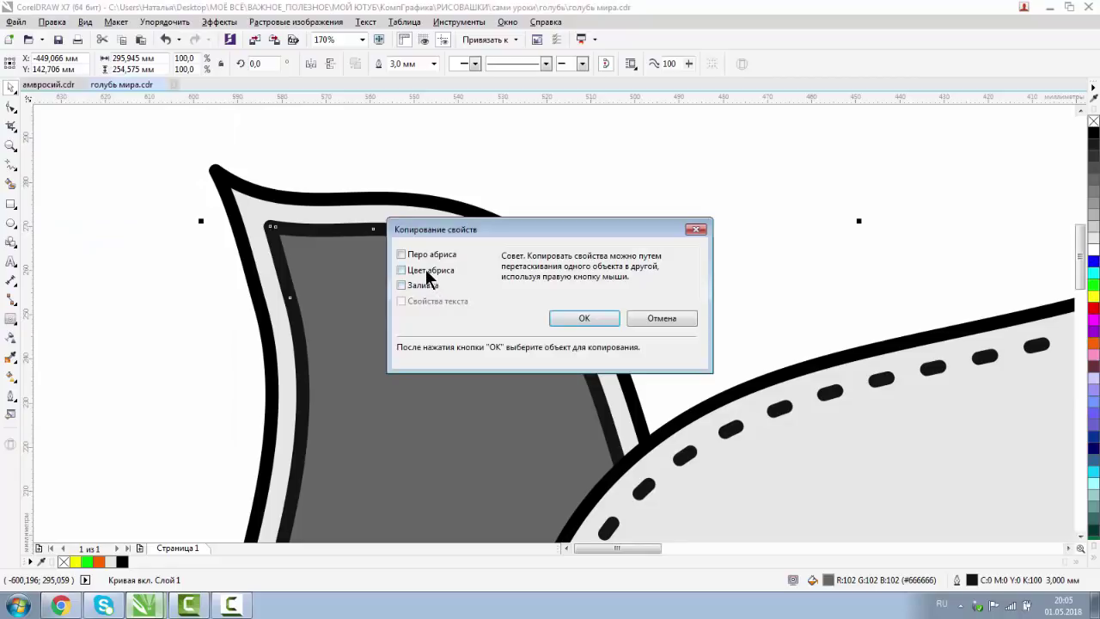
click(575, 320)
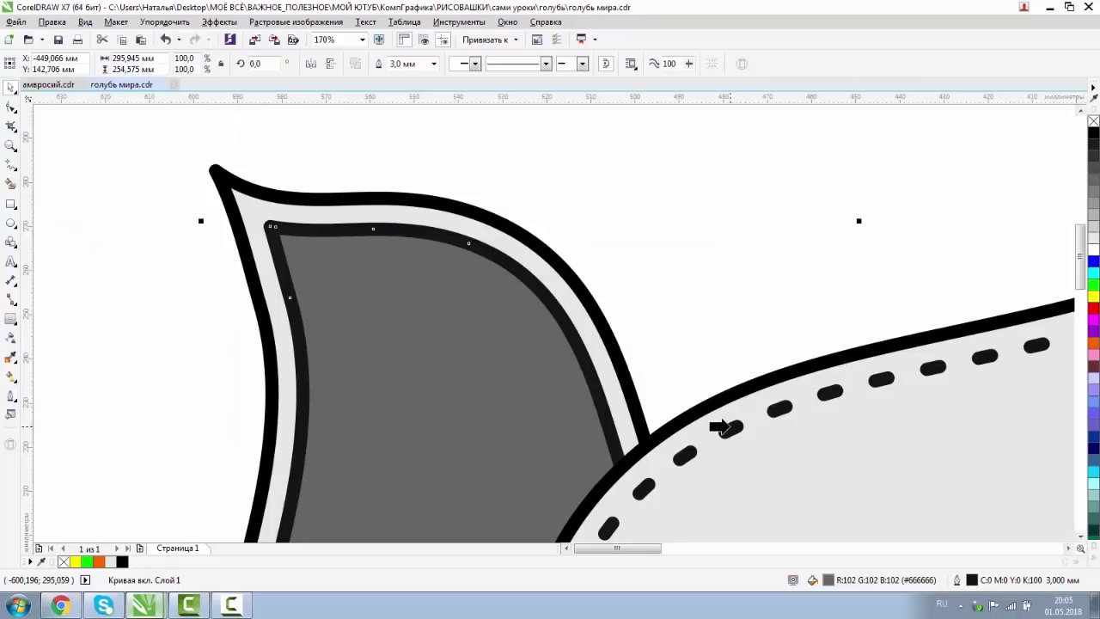
click(719, 425)
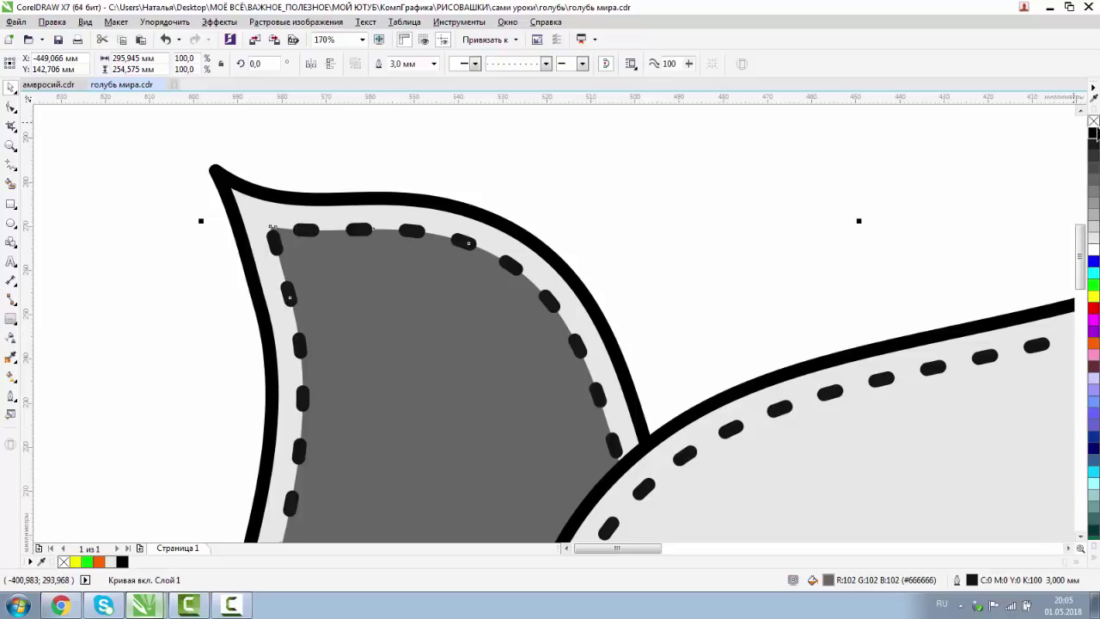
click(1093, 122)
click(719, 189)
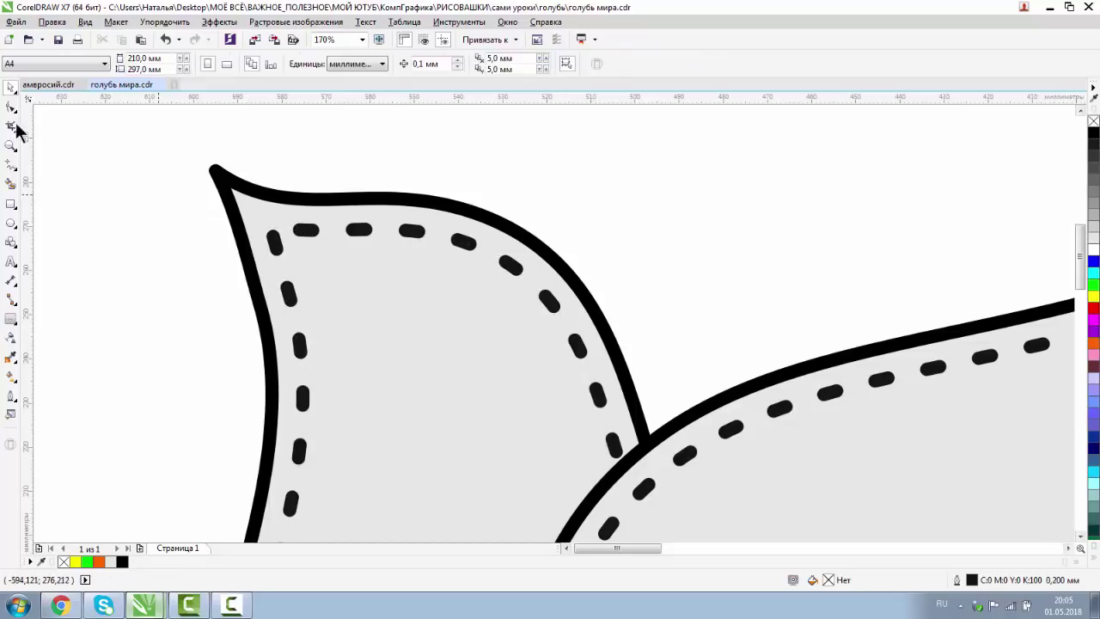
Examine the leafy branch at the dove's beak in the reference drawing
click(11, 146)
click(96, 64)
click(96, 64)
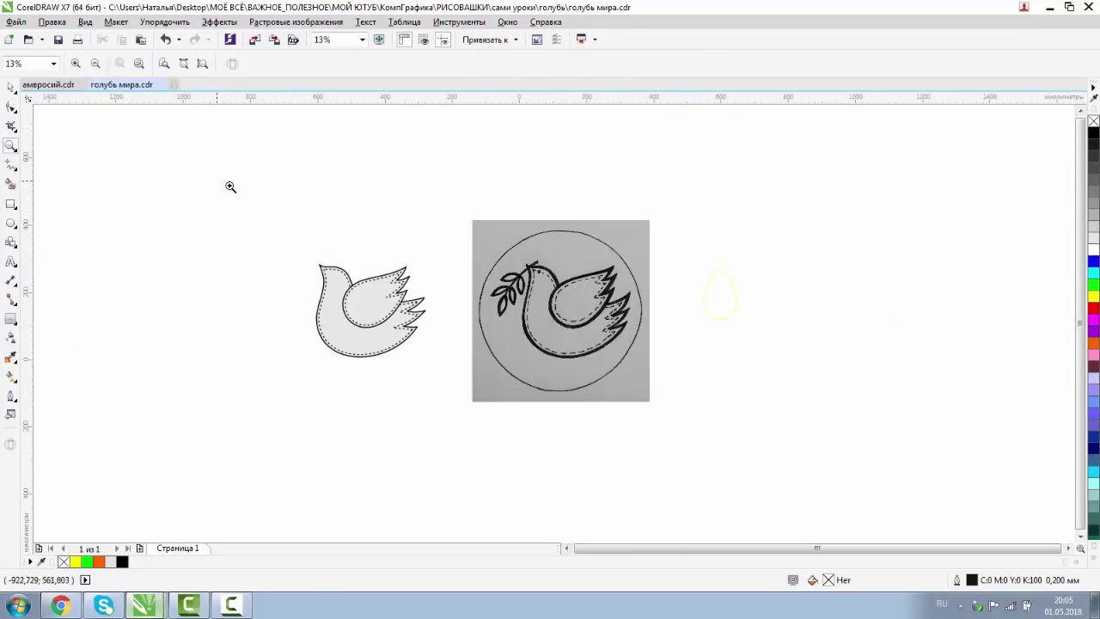
click(10, 87)
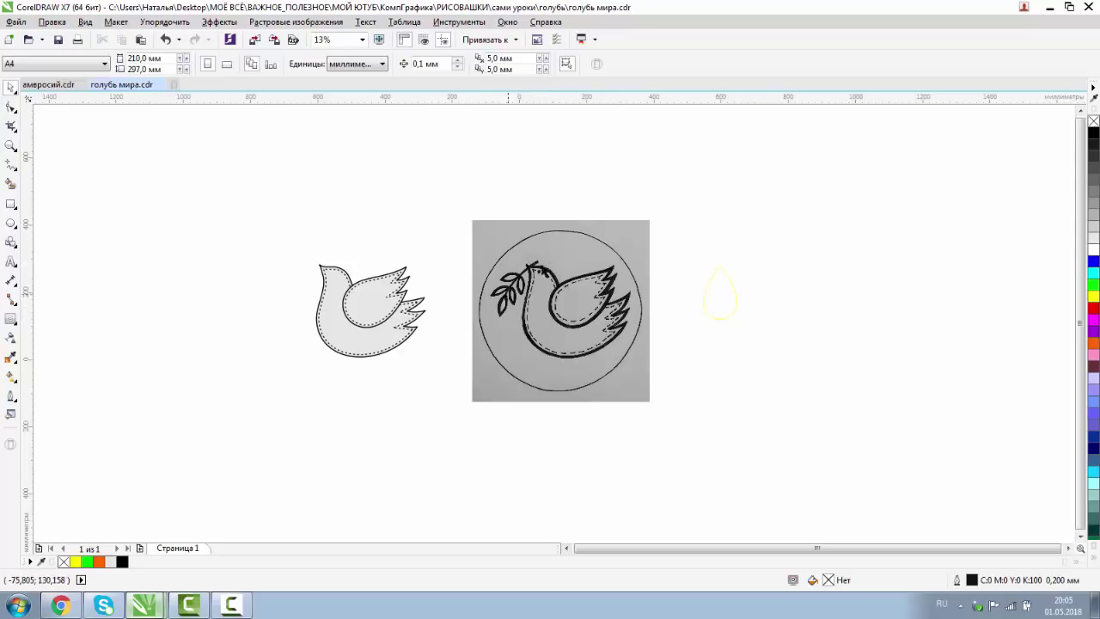
click(10, 146)
scroll(525, 296, up, 4)
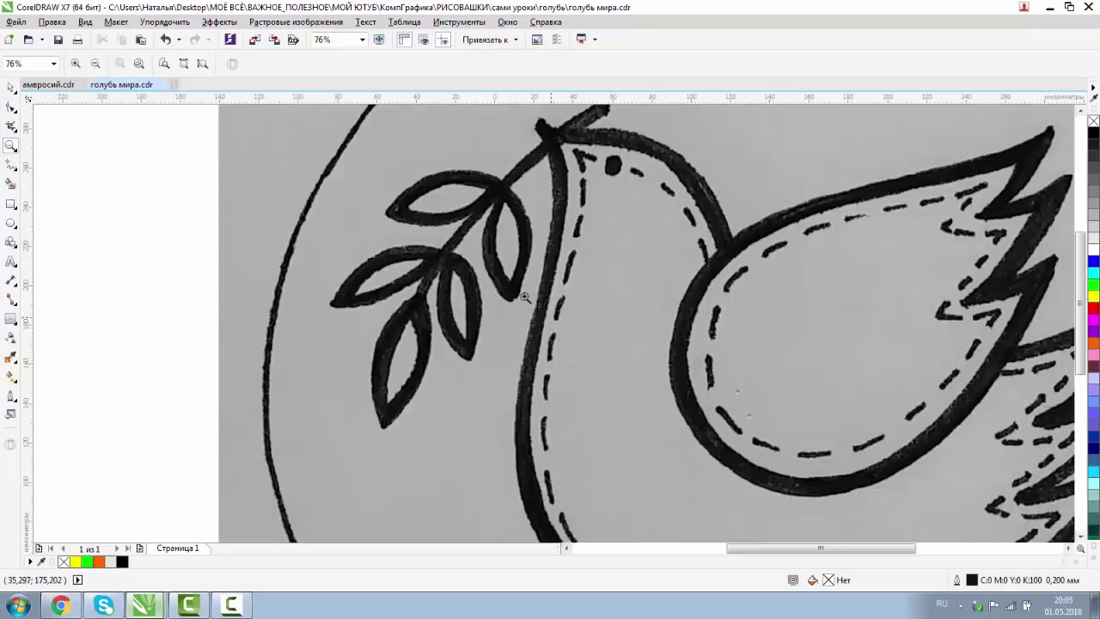
click(95, 62)
Draw a circle about 108 mm across in the empty area beside the dove and place an overlapping copy of it horizontally alongside
drag(176, 175, 456, 393)
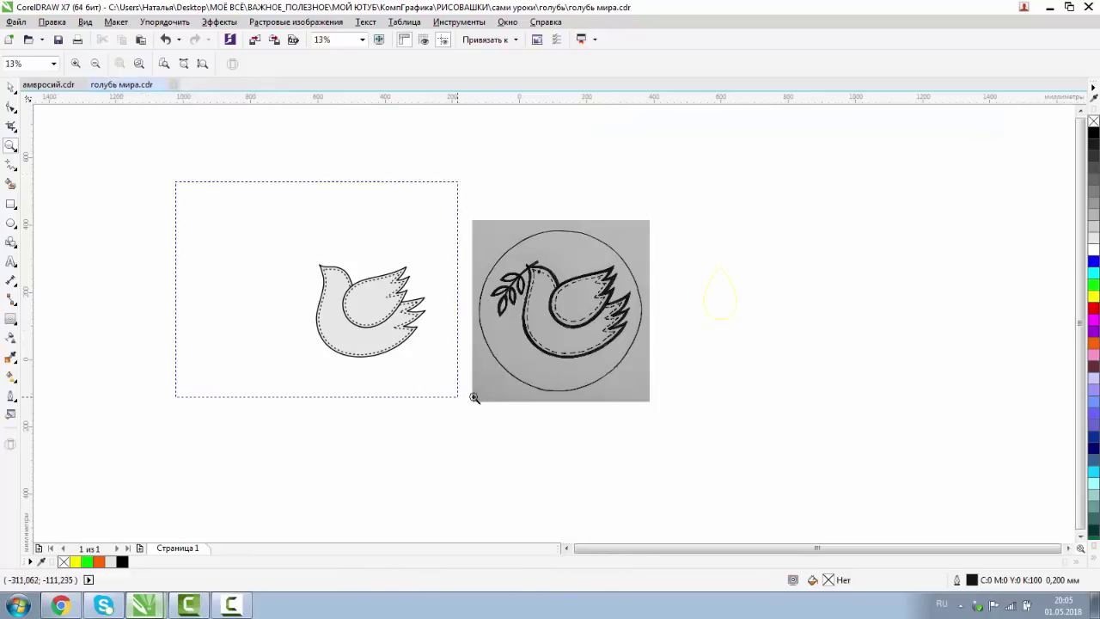
click(10, 223)
drag(288, 311, 361, 372)
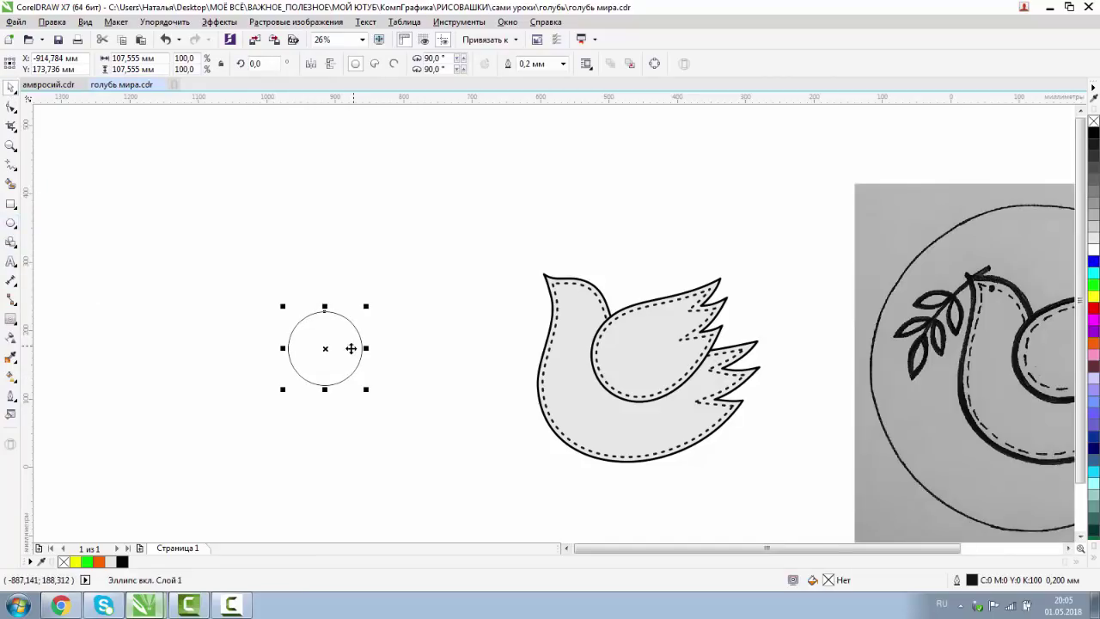
drag(323, 345, 360, 341)
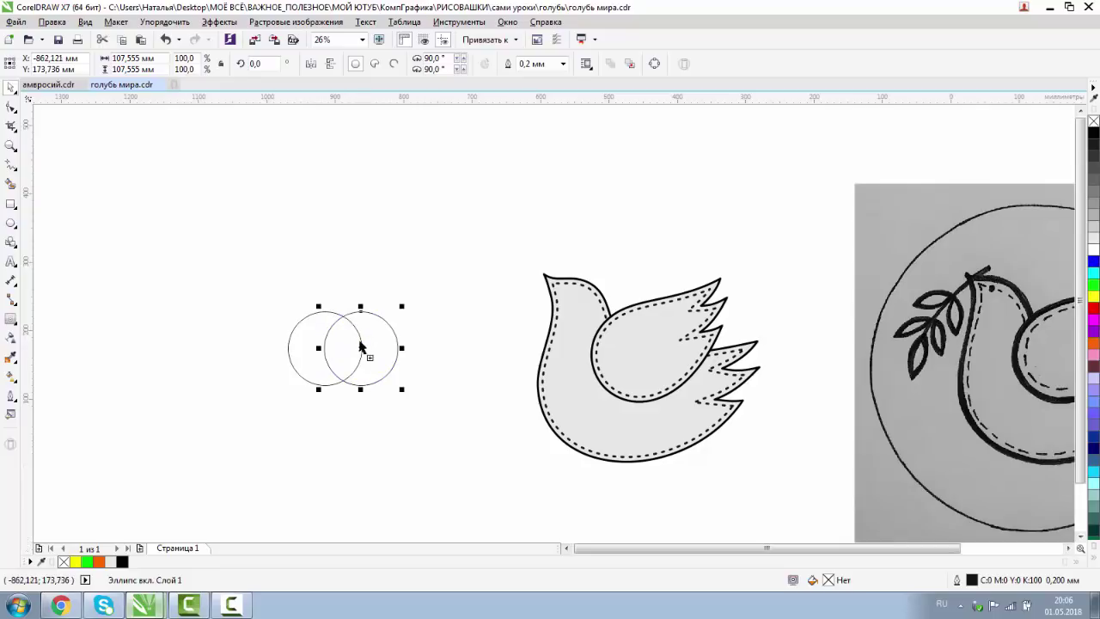
Create a leaf shape from the intersection of the two circles and move it above them
shift+click(312, 344)
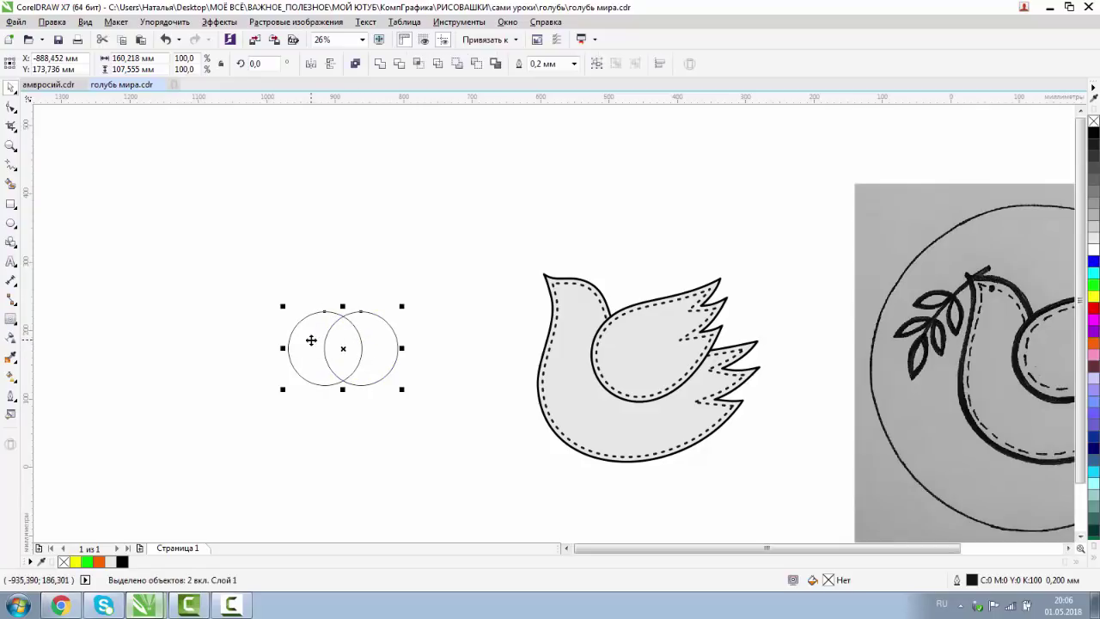
click(419, 64)
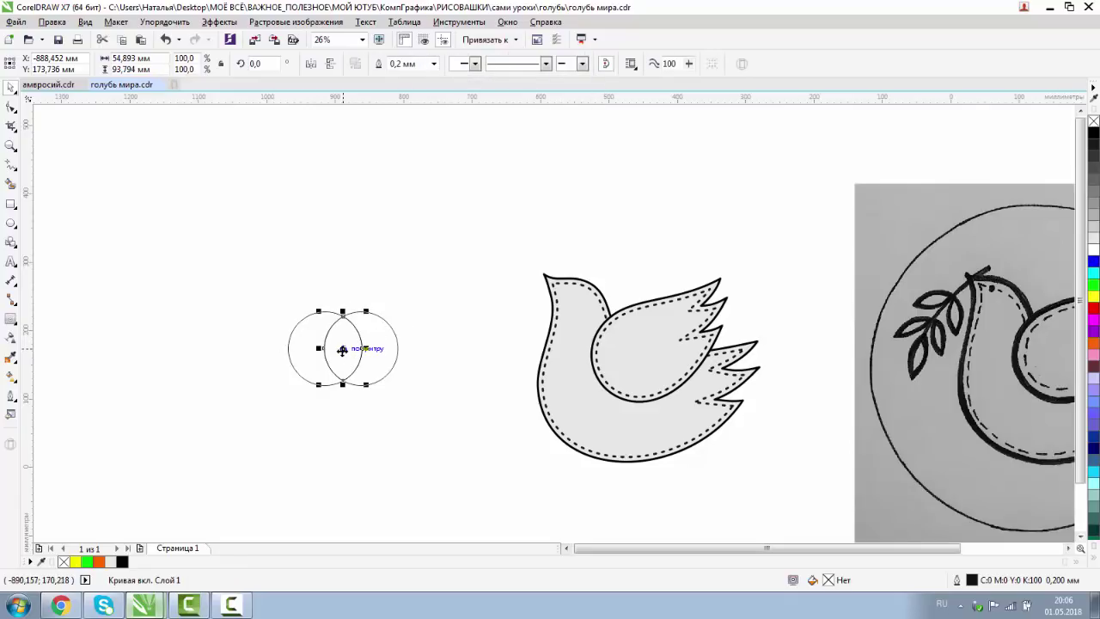
drag(342, 350, 342, 248)
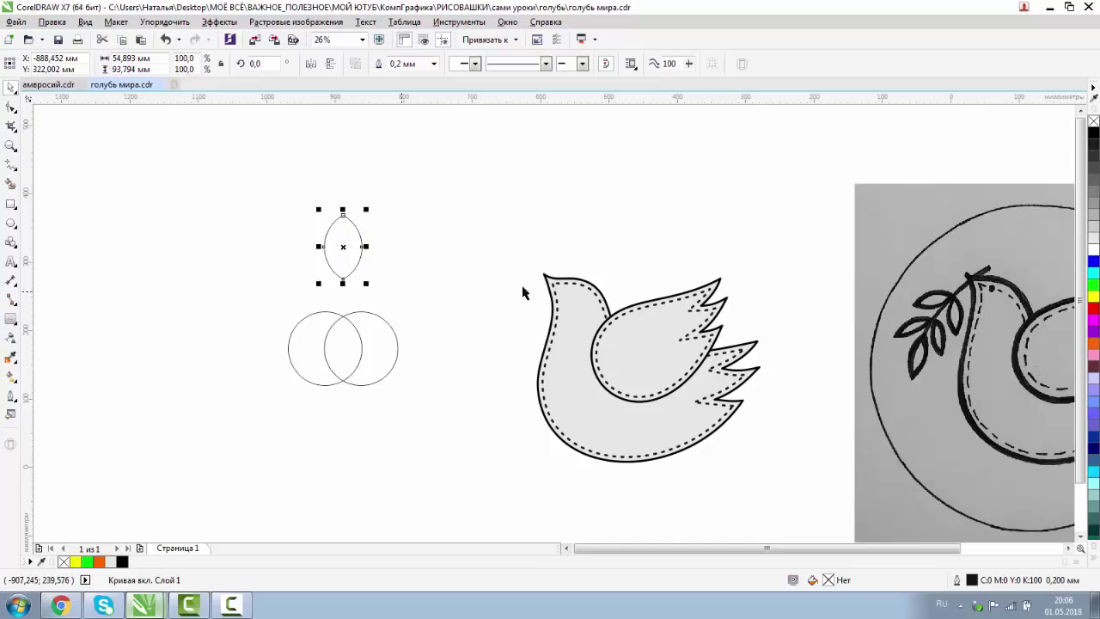
Fill the leaf shape with green #00FF00, give it a black outline and narrow it to about 39 mm wide
right_click(1093, 121)
click(1093, 285)
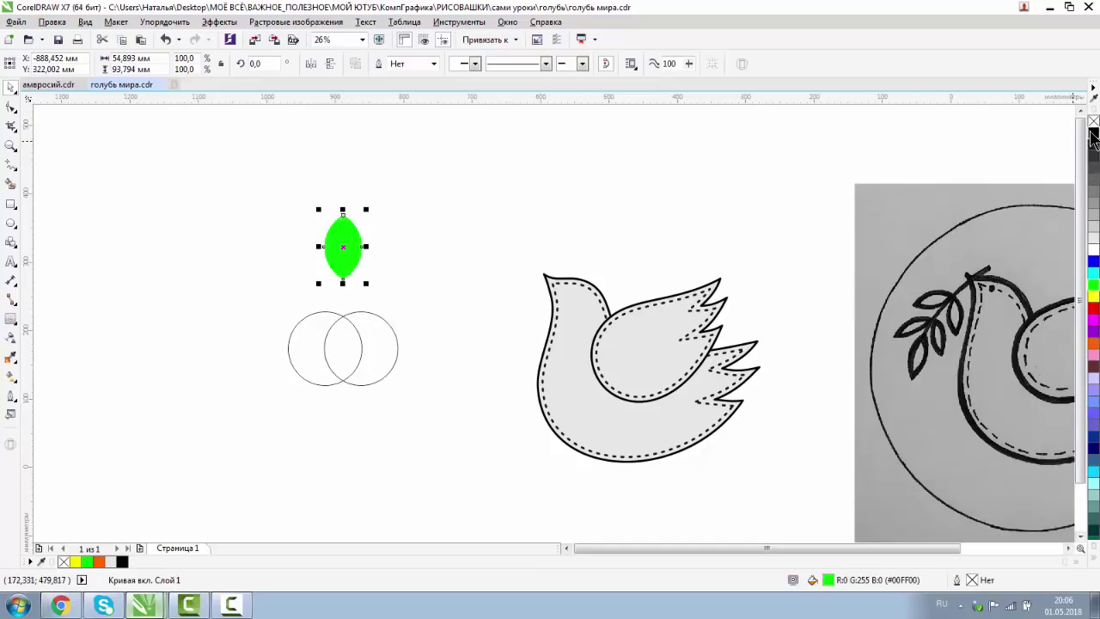
right_click(1092, 132)
click(9, 146)
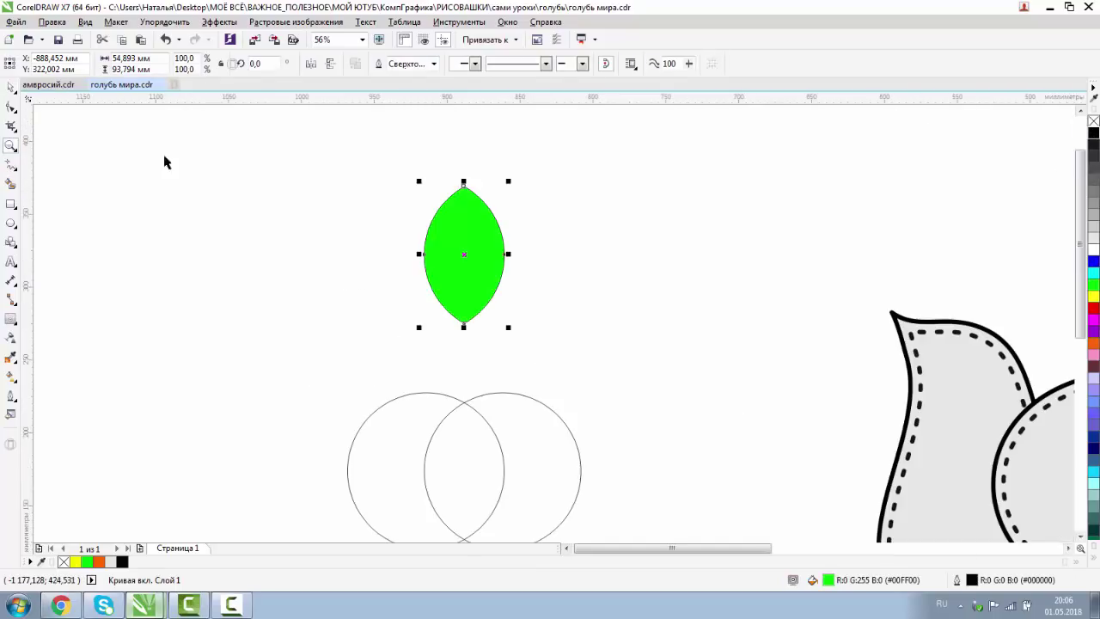
key(space)
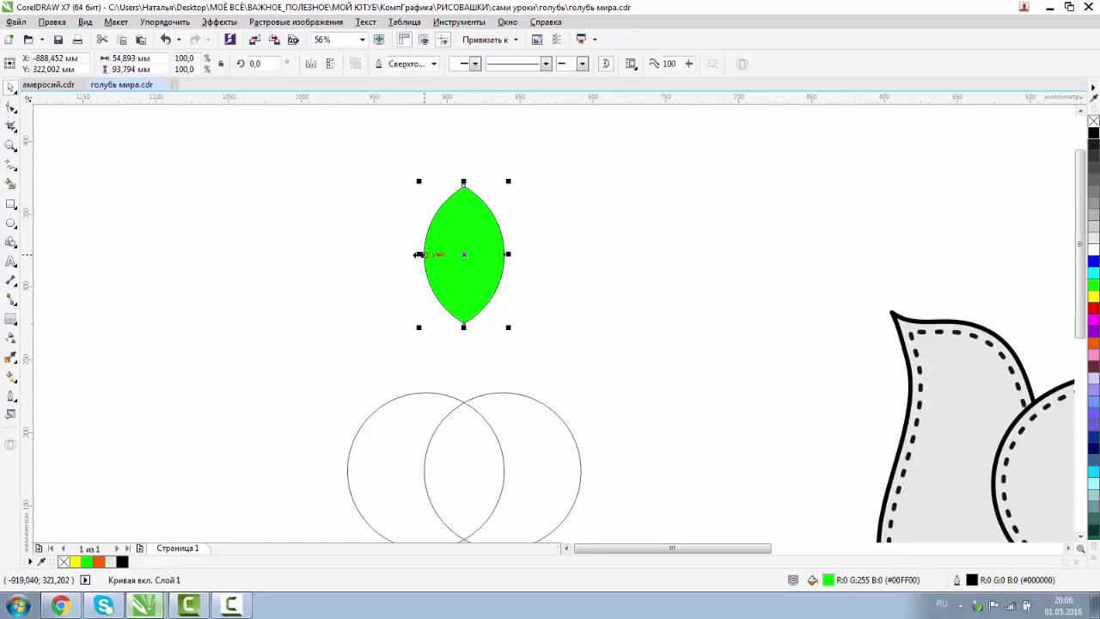
drag(418, 255, 440, 256)
Delete the two construction circles and select the green leaf
click(501, 441)
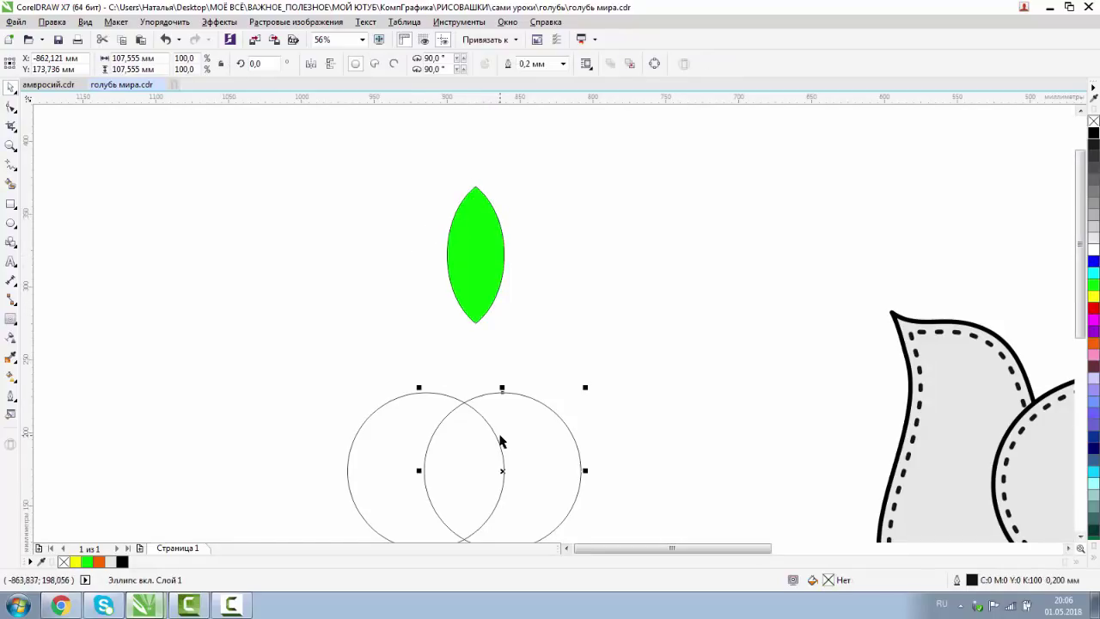
key(Delete)
click(417, 393)
key(Delete)
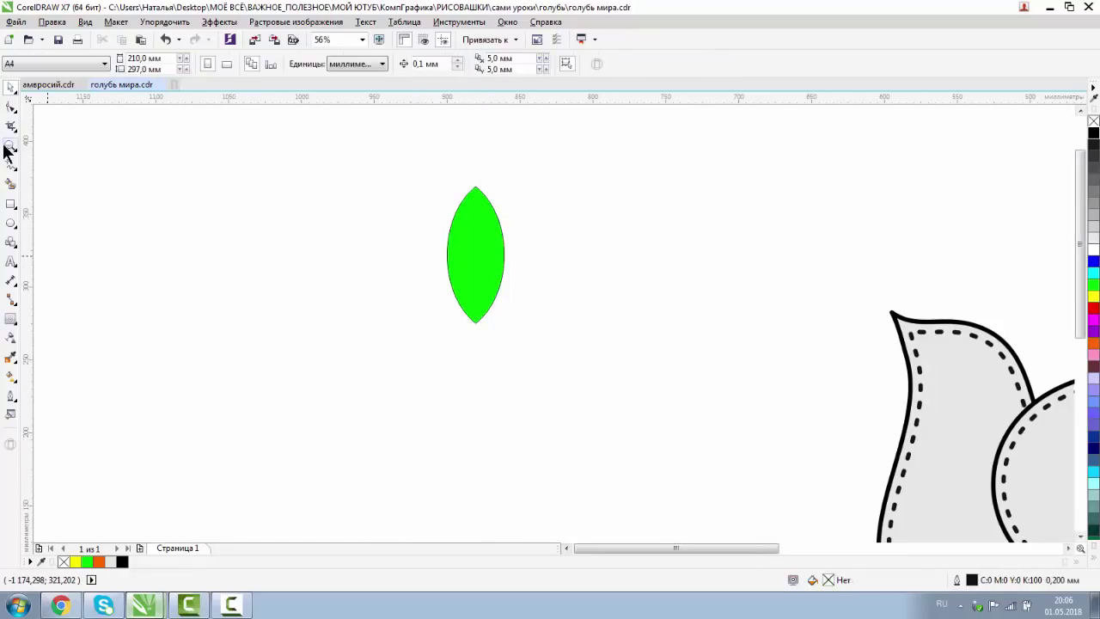
key(F3)
click(349, 246)
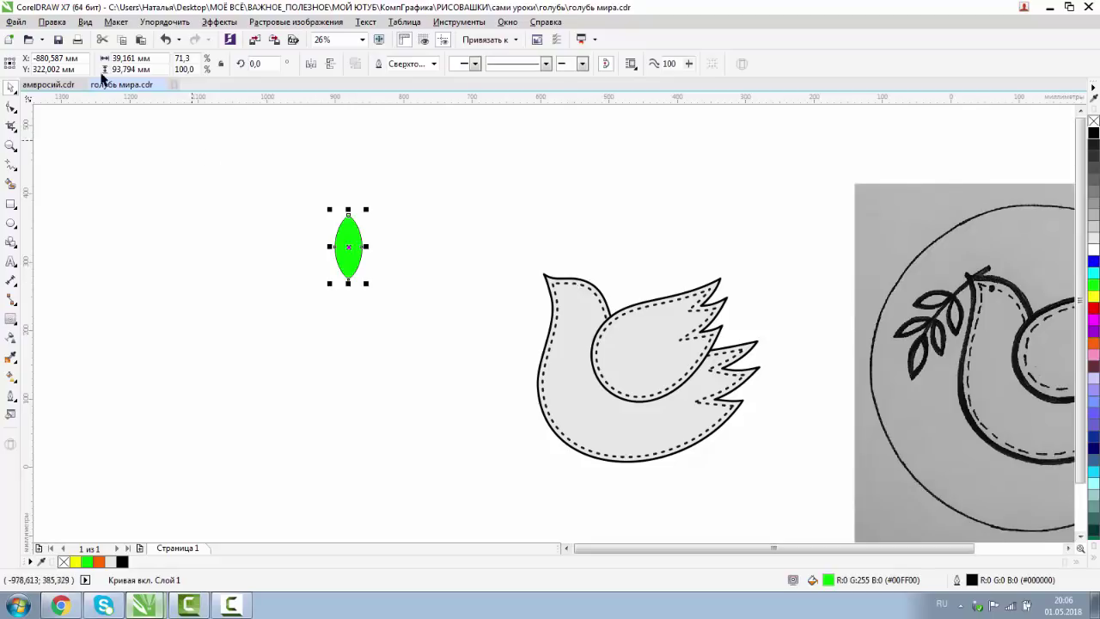
Copy the outline pen and outline colour from the dove's body to the green leaf, leaving its fill out
click(52, 21)
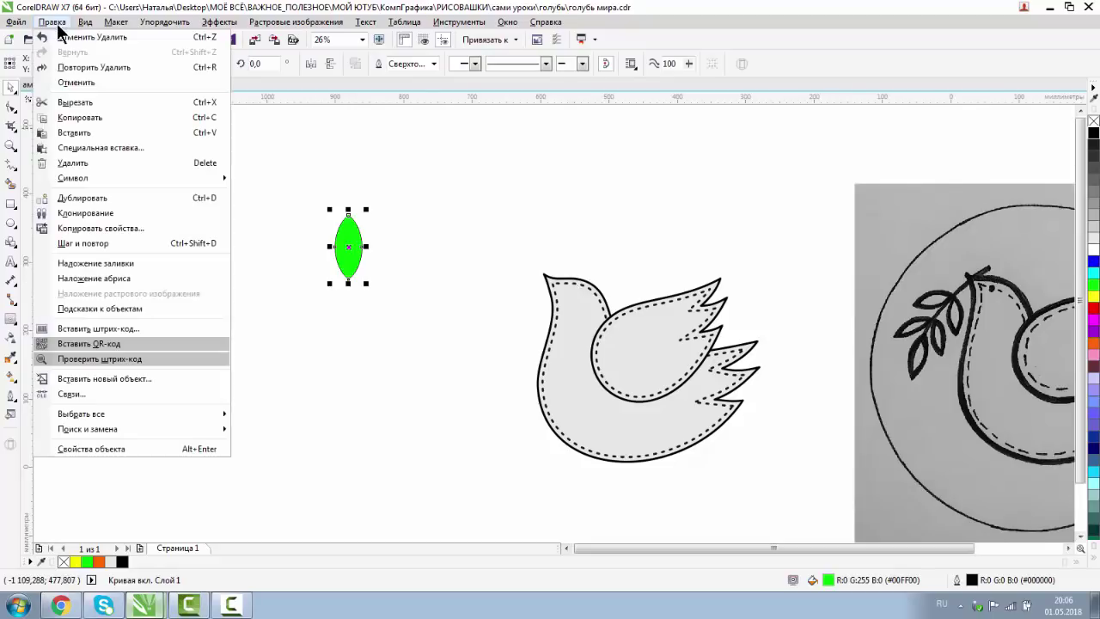
click(86, 229)
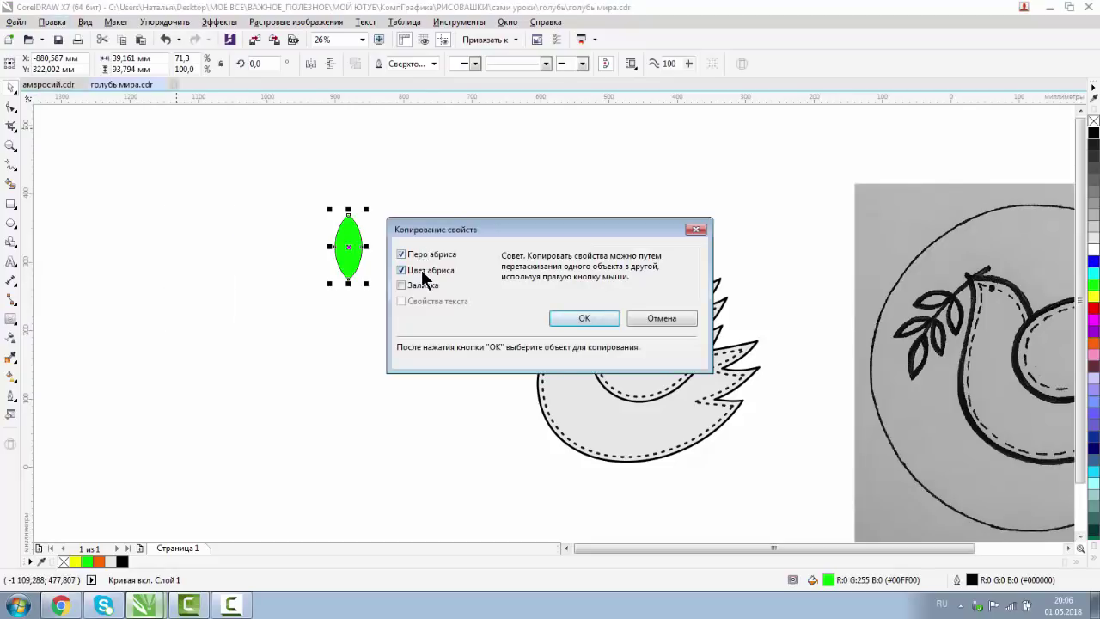
click(563, 316)
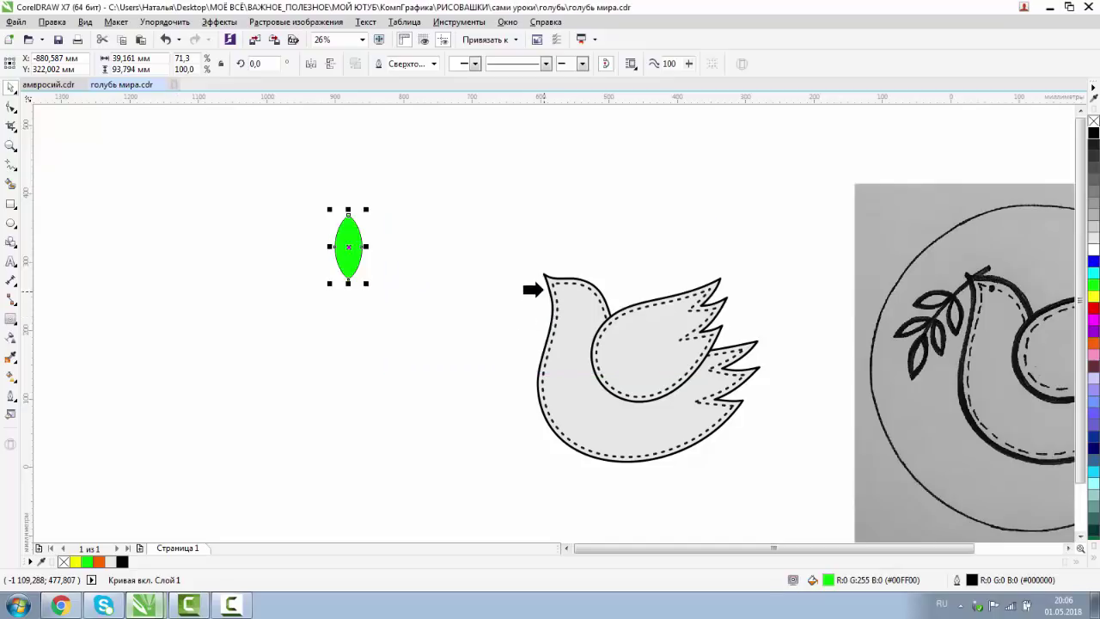
click(543, 282)
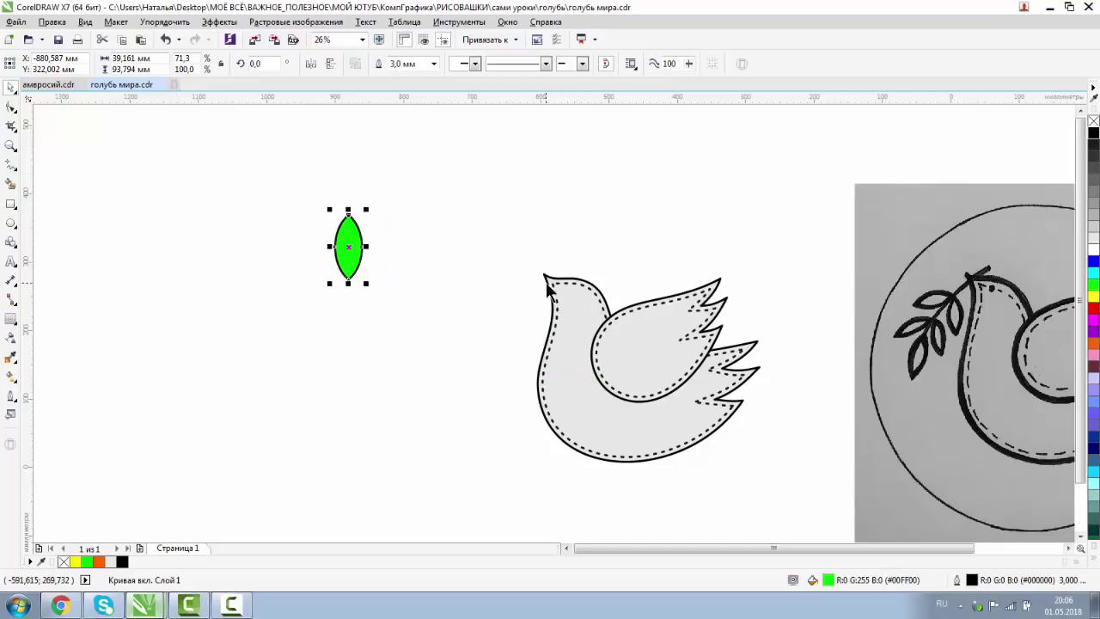
click(238, 300)
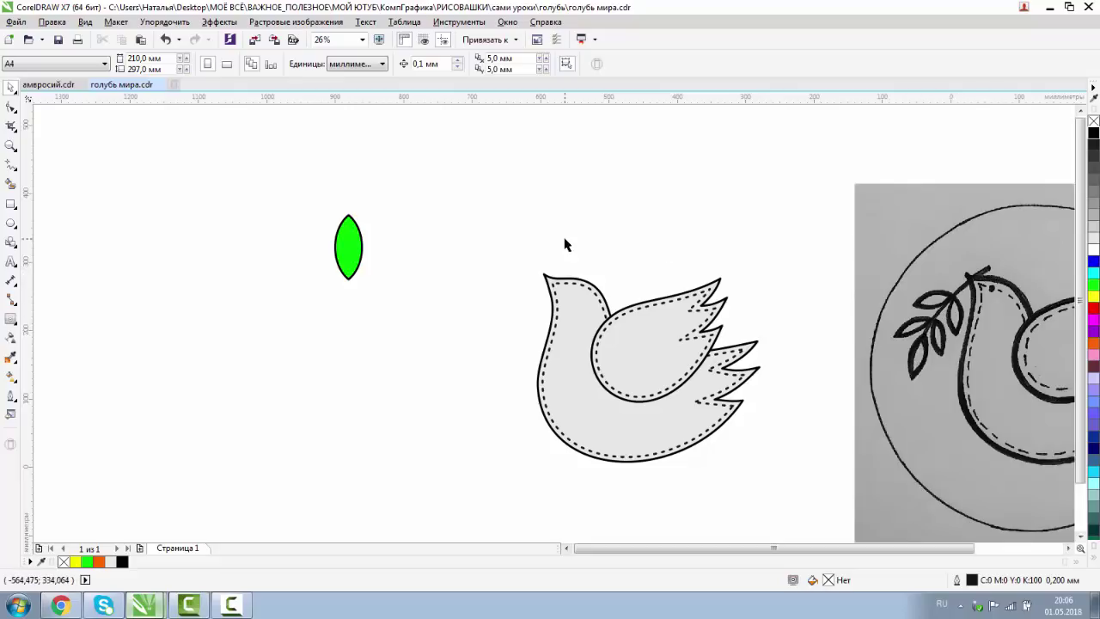
Draw a circle about 554 mm across around the leaf and convert it to an open arc
click(11, 223)
mouse_move(118, 190)
mouse_down()
mouse_move(435, 461)
mouse_move(500, 496)
mouse_up()
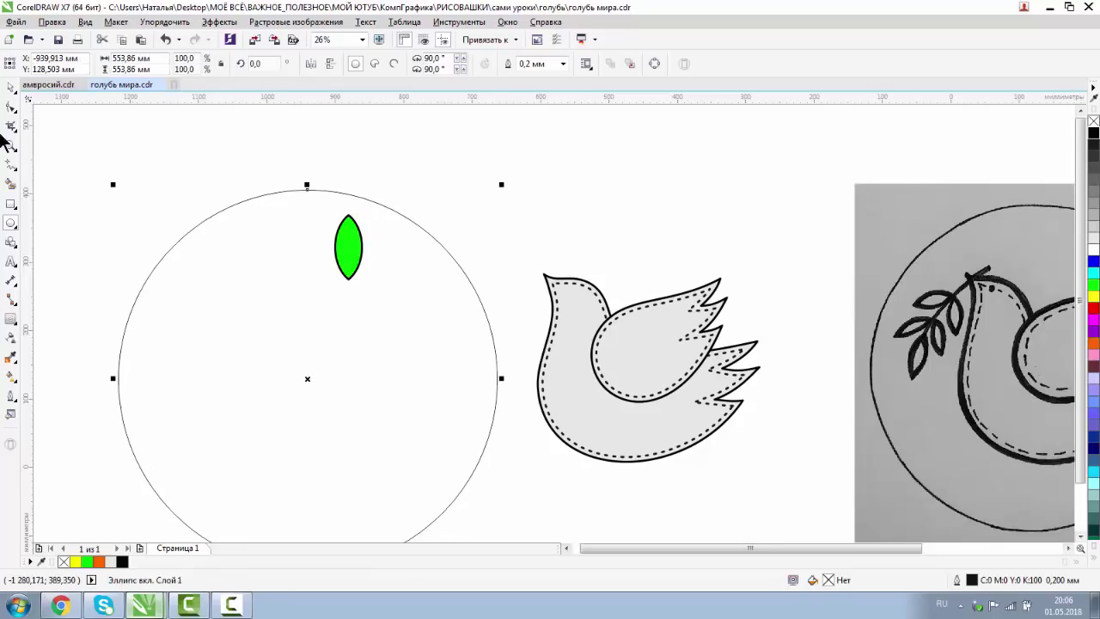
click(10, 87)
click(394, 62)
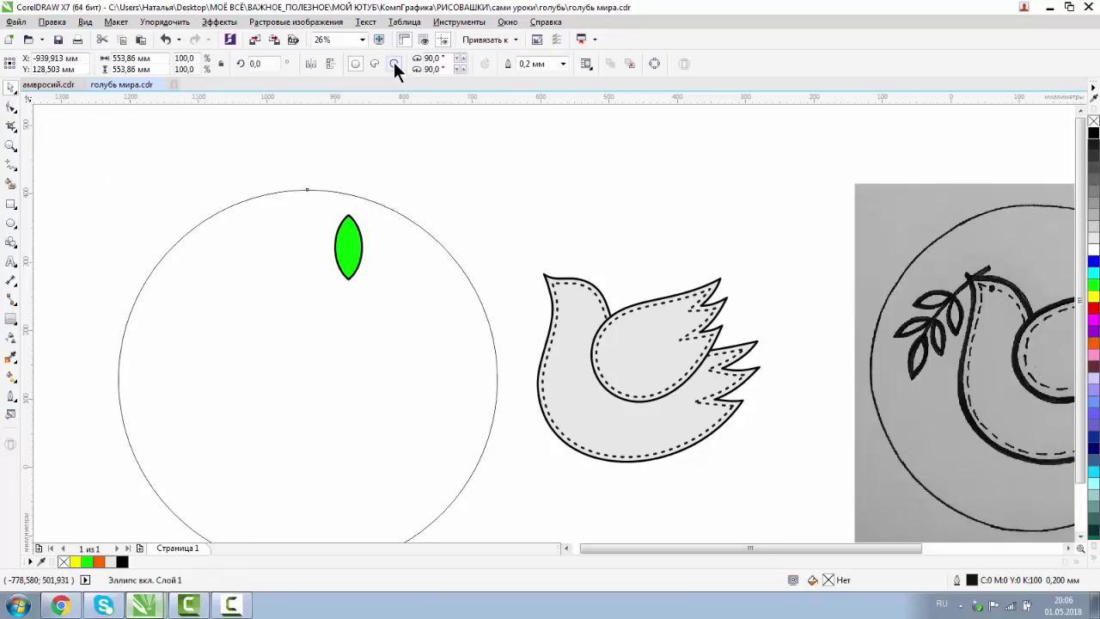
click(1079, 536)
Shorten the arc from both ends so it spans from 105 to 150 degrees
click(10, 106)
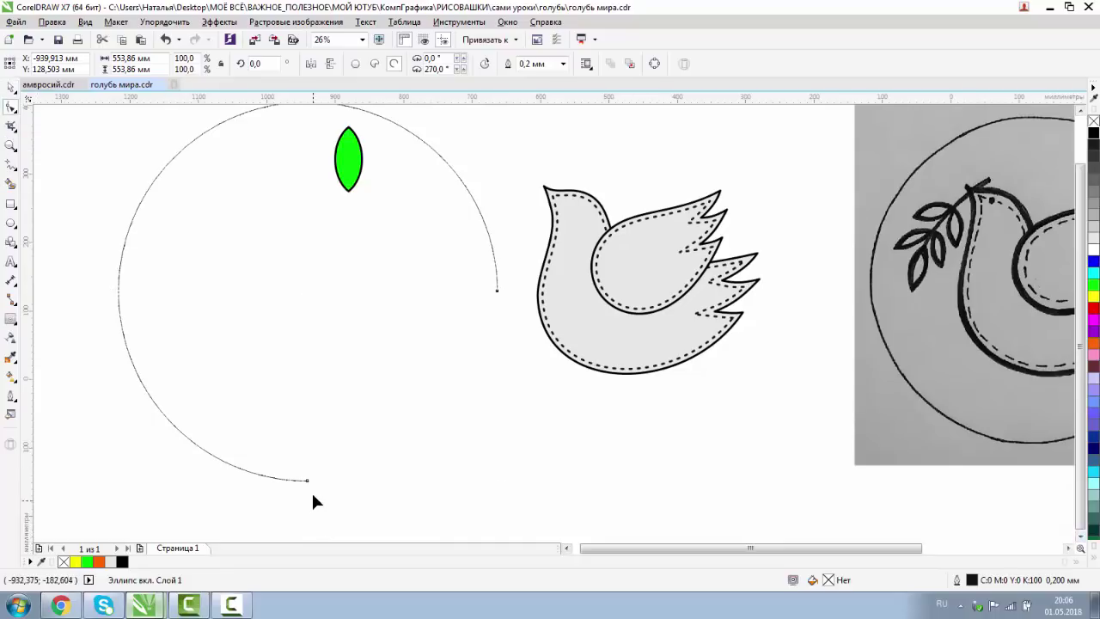
drag(308, 480, 128, 216)
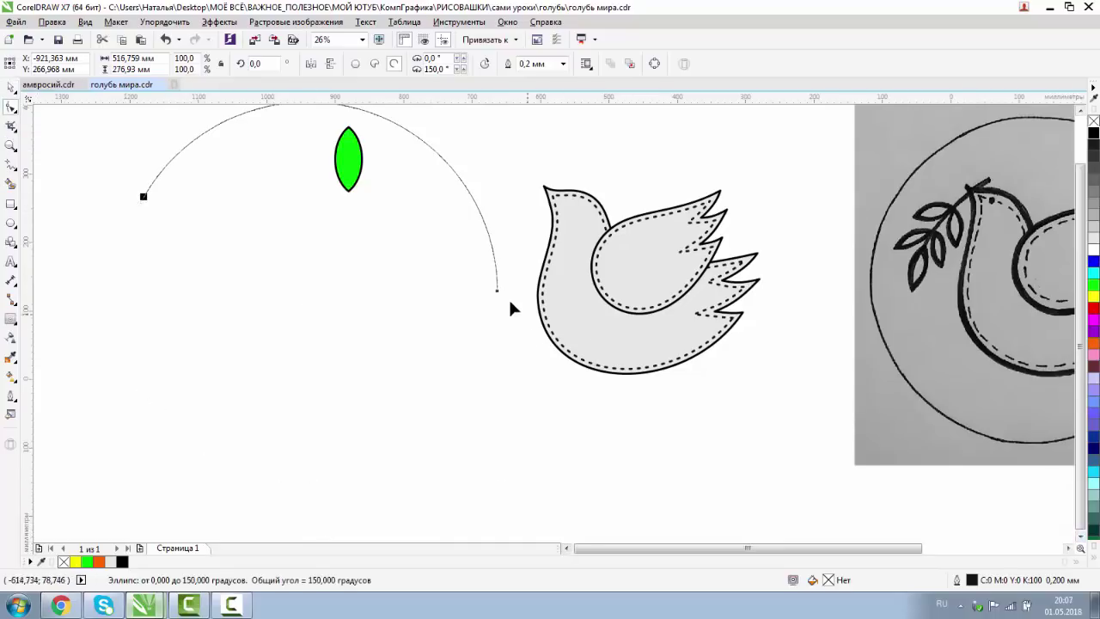
drag(498, 290, 283, 119)
click(394, 63)
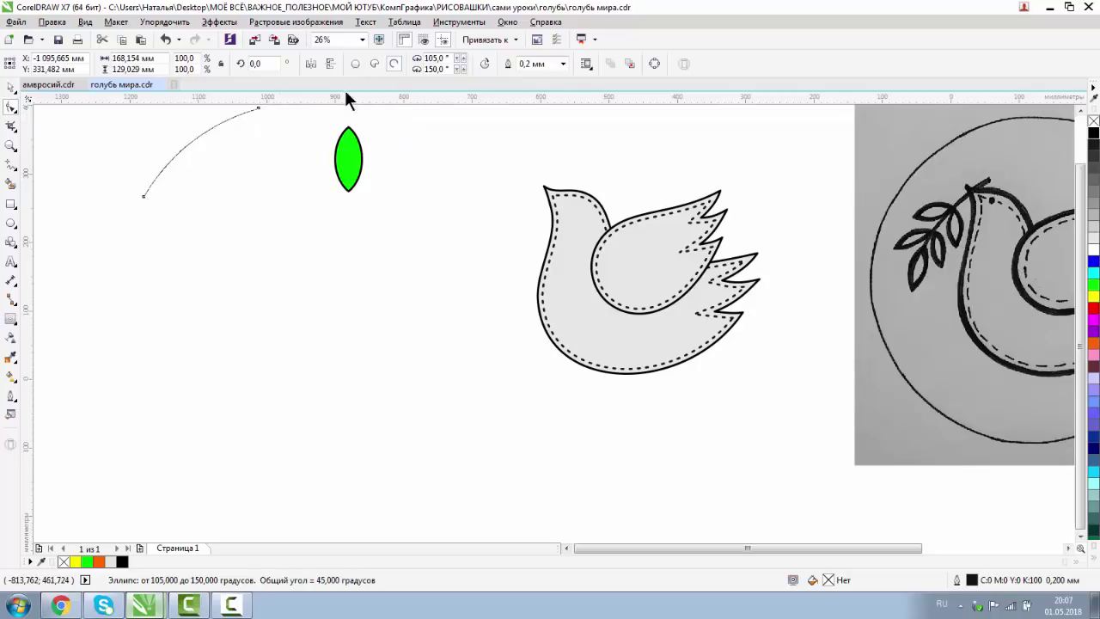
Move the arc to the dove's beak and scale it down proportionally to about 114 mm wide as the stem
key(space)
drag(190, 143, 515, 214)
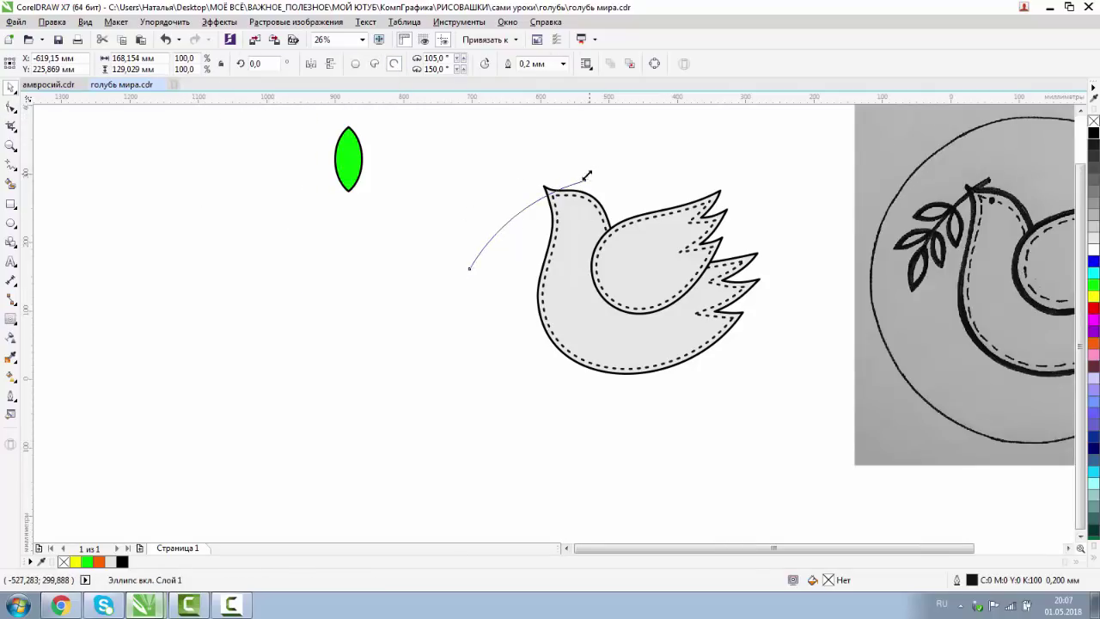
drag(588, 175, 532, 199)
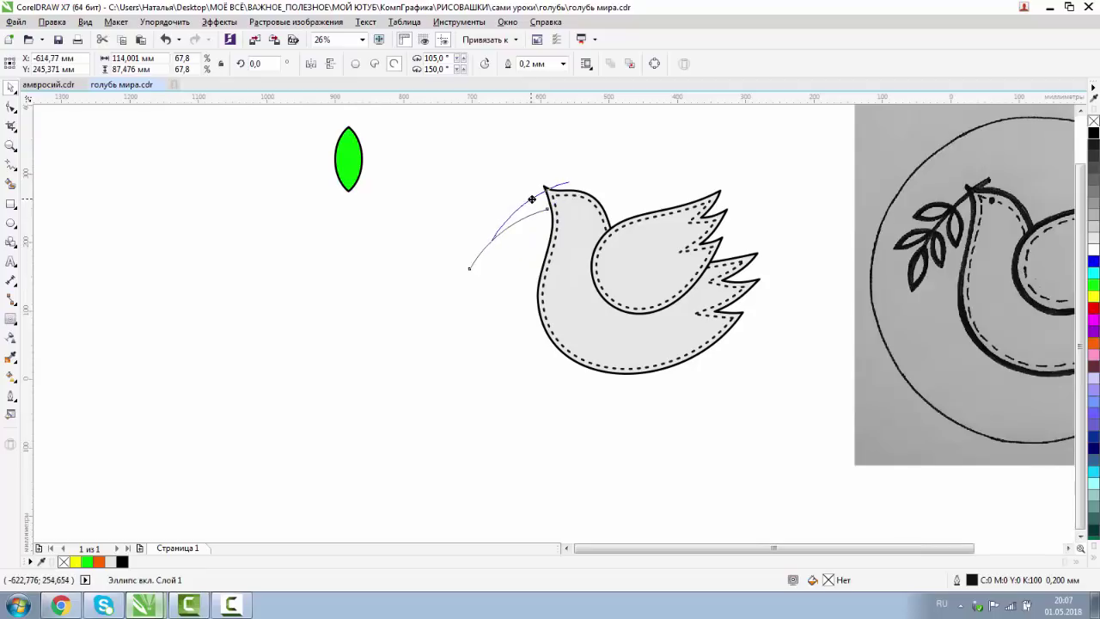
Copy the outline pen and outline colour from the dove's body to the stem arc
click(50, 23)
click(74, 232)
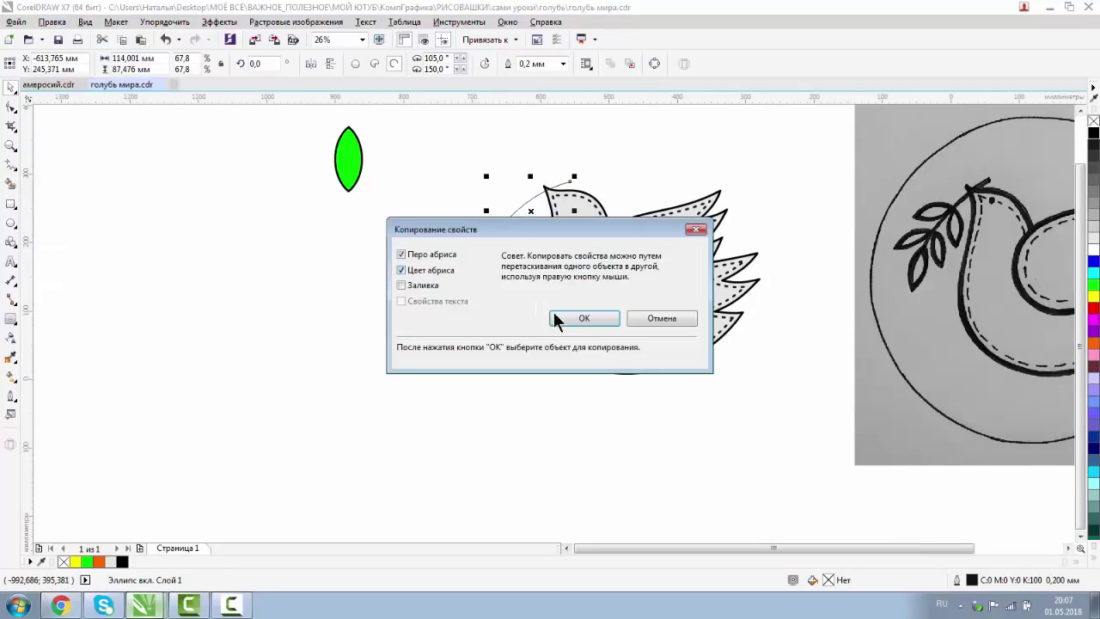
click(582, 318)
click(591, 199)
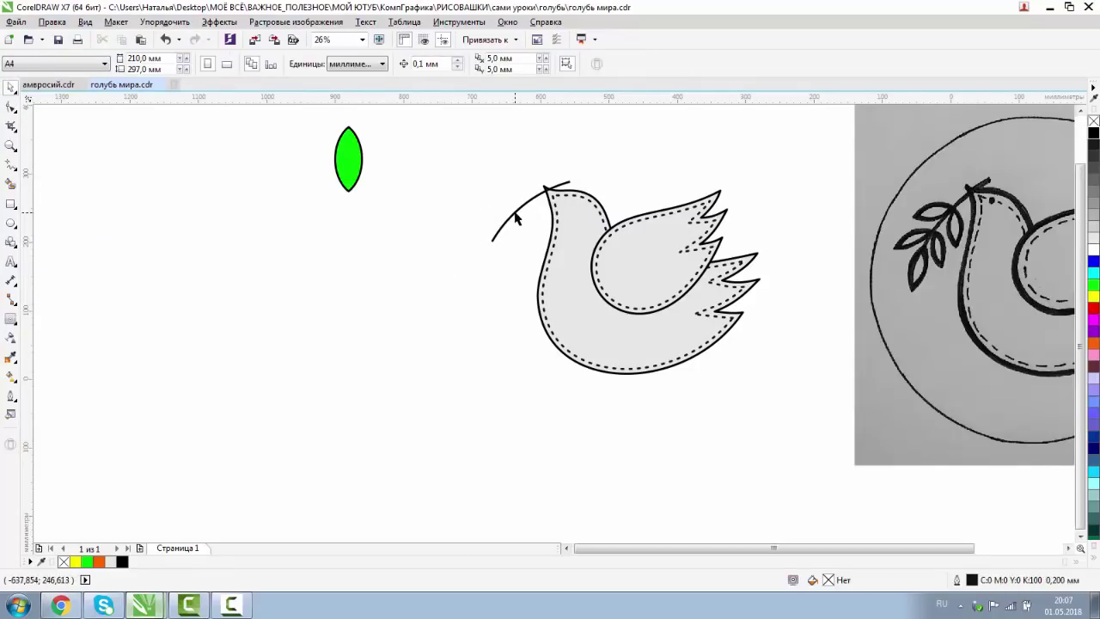
Move the stem to the leaf, shrink the leaf to about 24 by 57 mm and place it beneath the stem
drag(515, 215, 361, 247)
click(352, 189)
drag(352, 189, 389, 280)
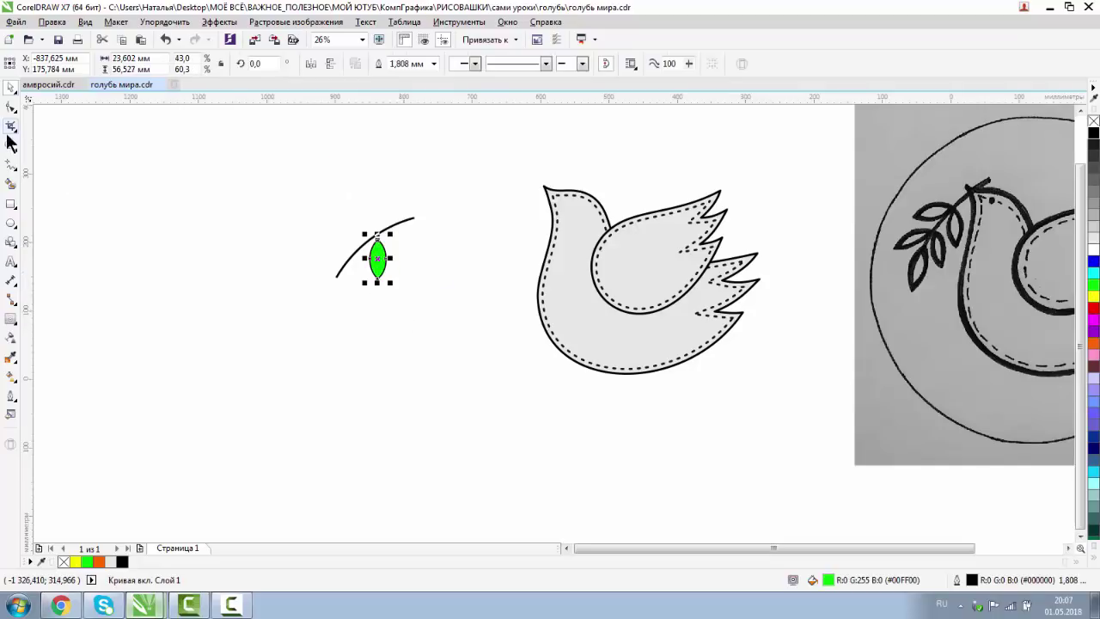
Copy the leaf along both sides and the lower end of the stem, rotating the copies into a five-leaf branch
key(z)
drag(301, 177, 513, 348)
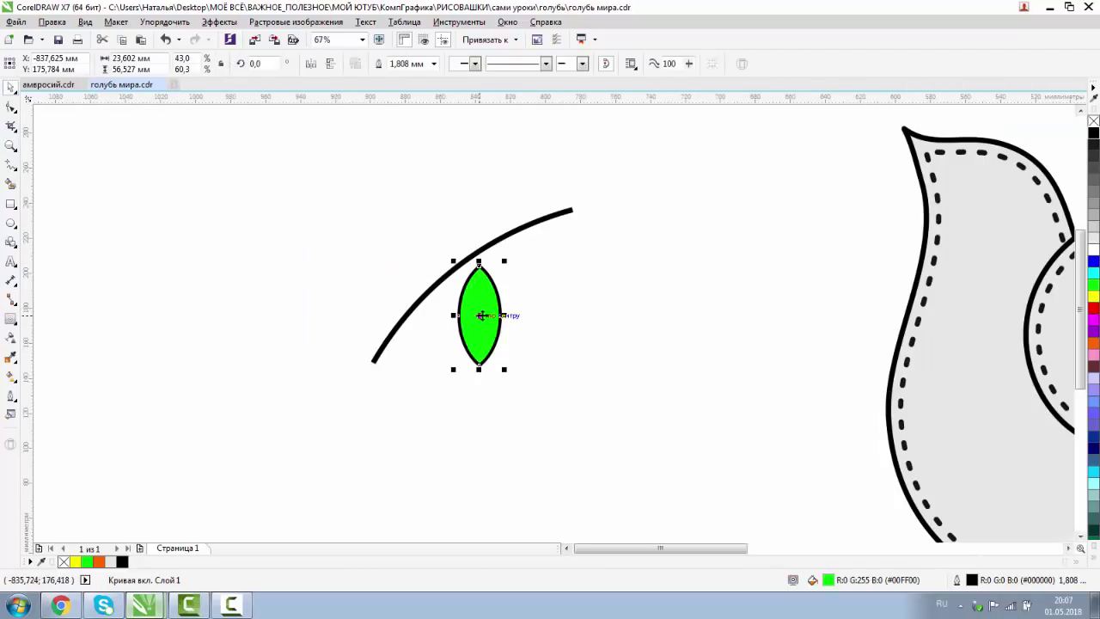
drag(484, 311, 369, 385)
click(375, 418)
drag(550, 232, 399, 405)
drag(507, 250, 476, 237)
drag(489, 215, 496, 232)
drag(452, 239, 450, 226)
drag(292, 262, 435, 296)
Nudge the middle pair of leaves so their tips sit against the stem
key(F2)
drag(327, 255, 517, 438)
drag(429, 215, 430, 191)
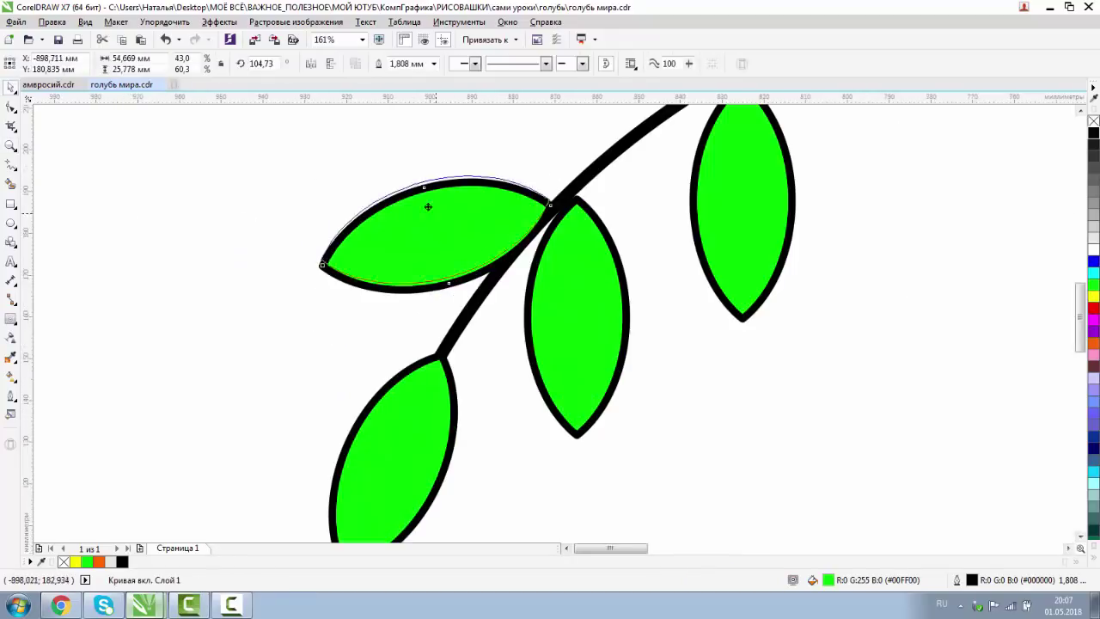
drag(570, 223, 567, 230)
Fine-tune the placement of the uppermost pair of leaves against the stem
key(F3)
key(F2)
drag(348, 177, 644, 415)
drag(455, 218, 453, 212)
click(454, 213)
drag(520, 171, 526, 183)
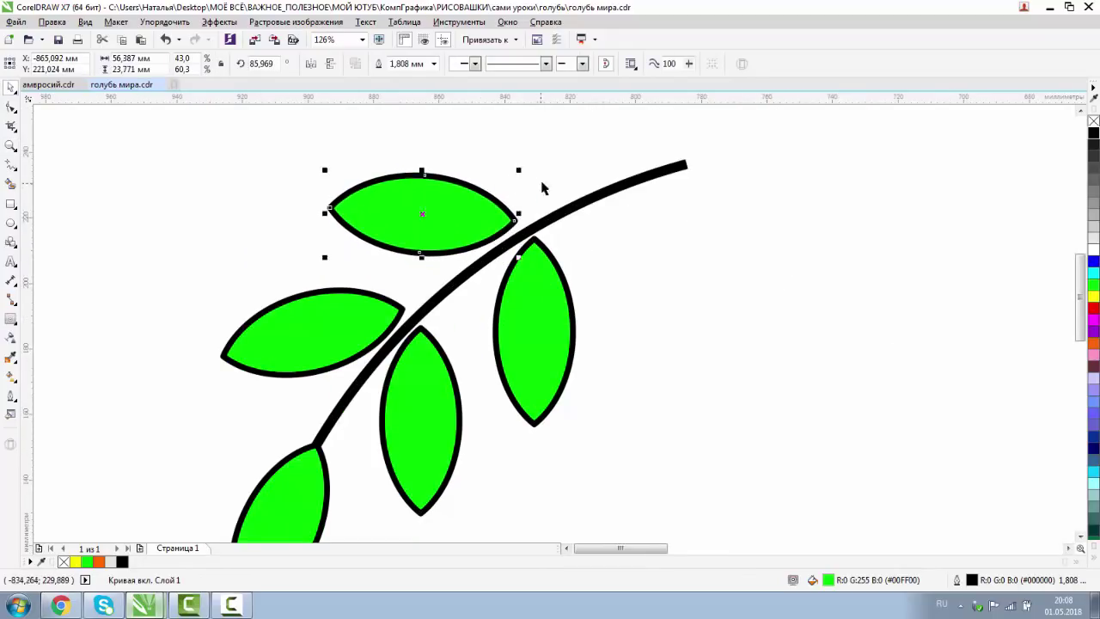
click(547, 219)
drag(568, 325, 566, 330)
key(Escape)
Select the stem with all five leaves and set their outline width to 3.0 mm
key(F2)
click(96, 62)
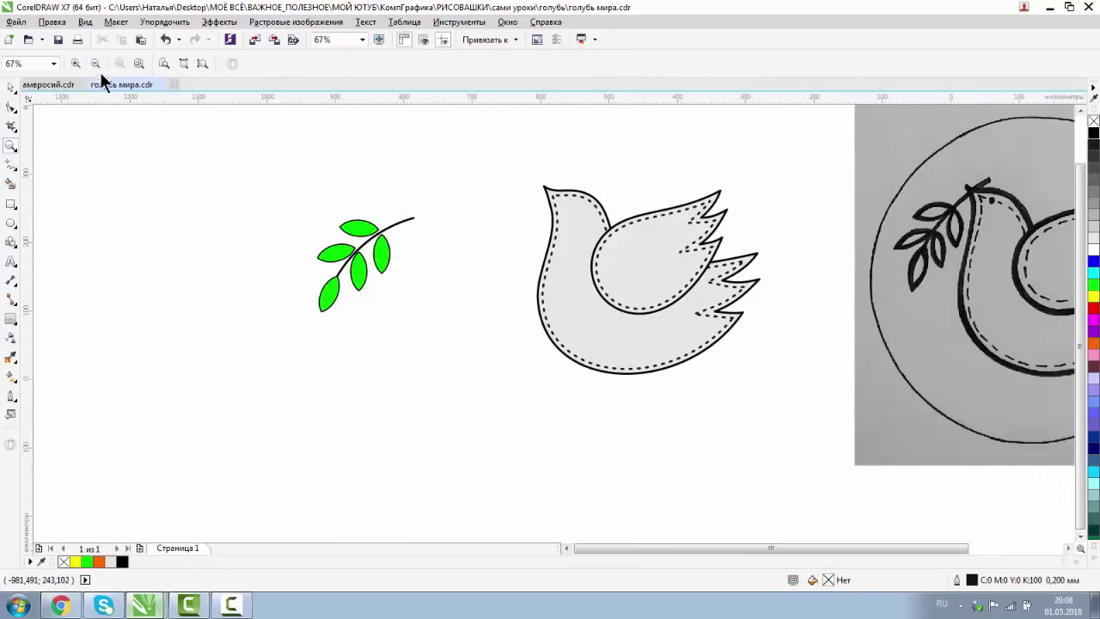
click(11, 87)
drag(262, 180, 535, 402)
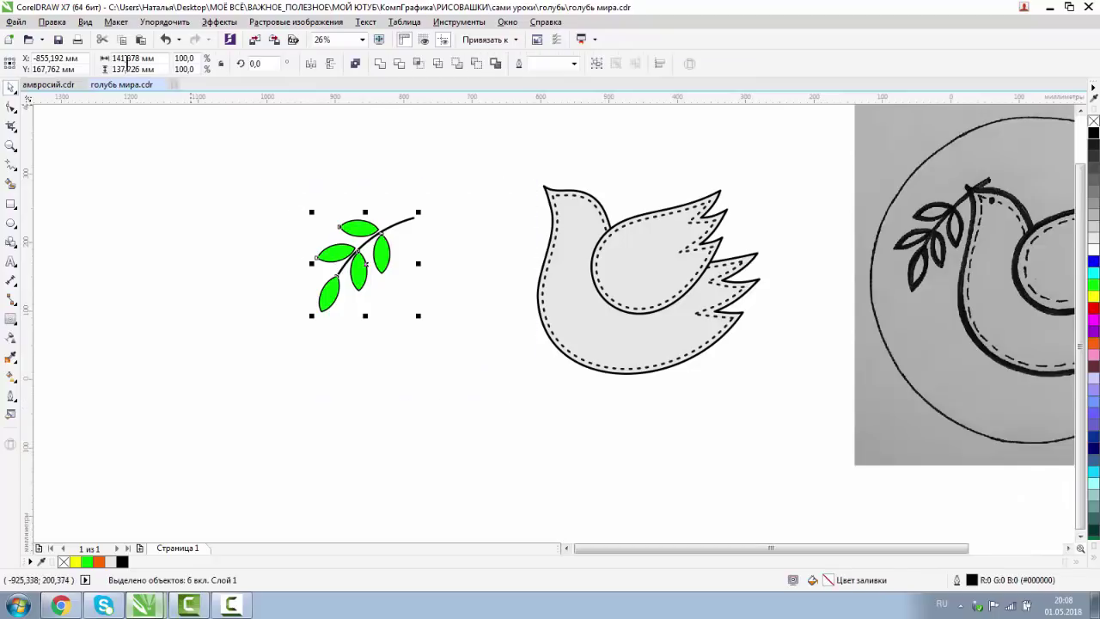
double_click(972, 581)
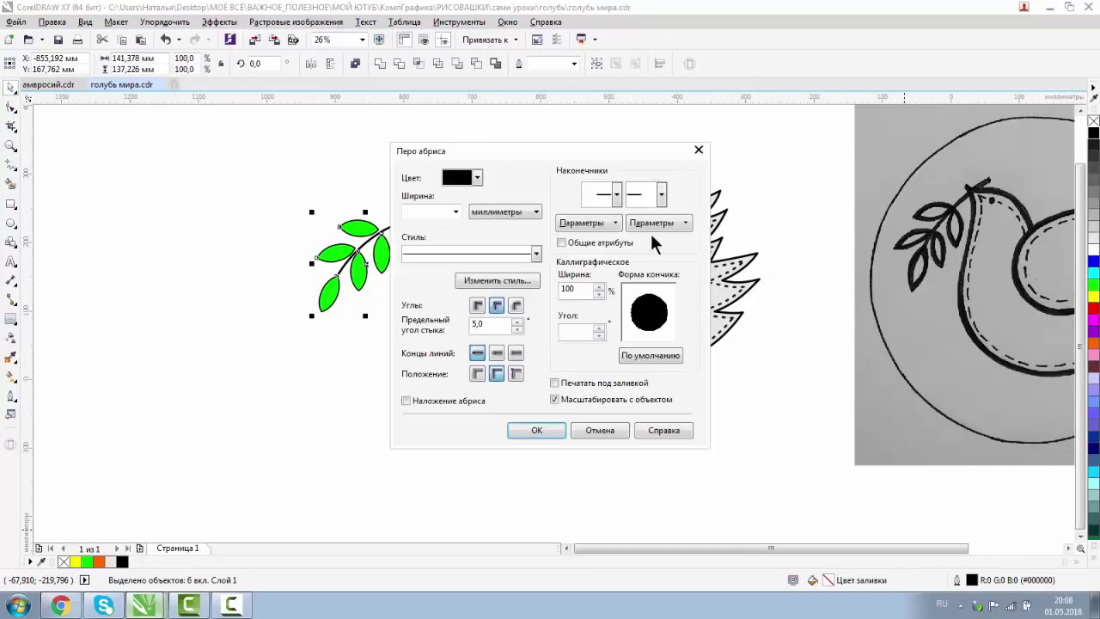
click(456, 214)
click(423, 345)
click(499, 306)
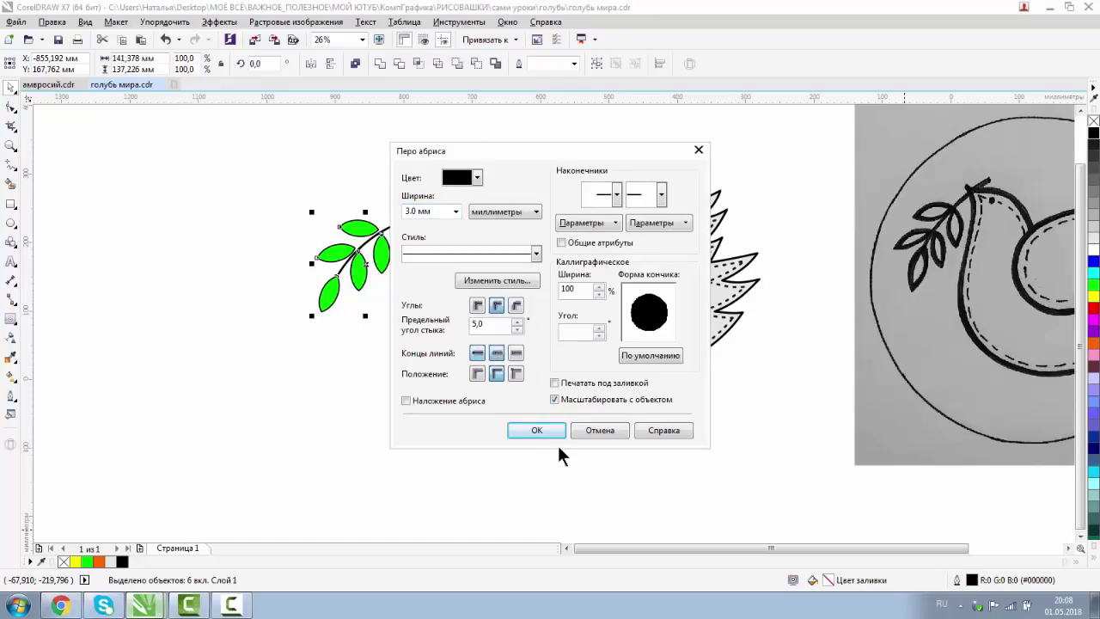
click(537, 428)
Group the stem and leaves and move the branch so its stem end meets the dove's beak
drag(266, 177, 434, 335)
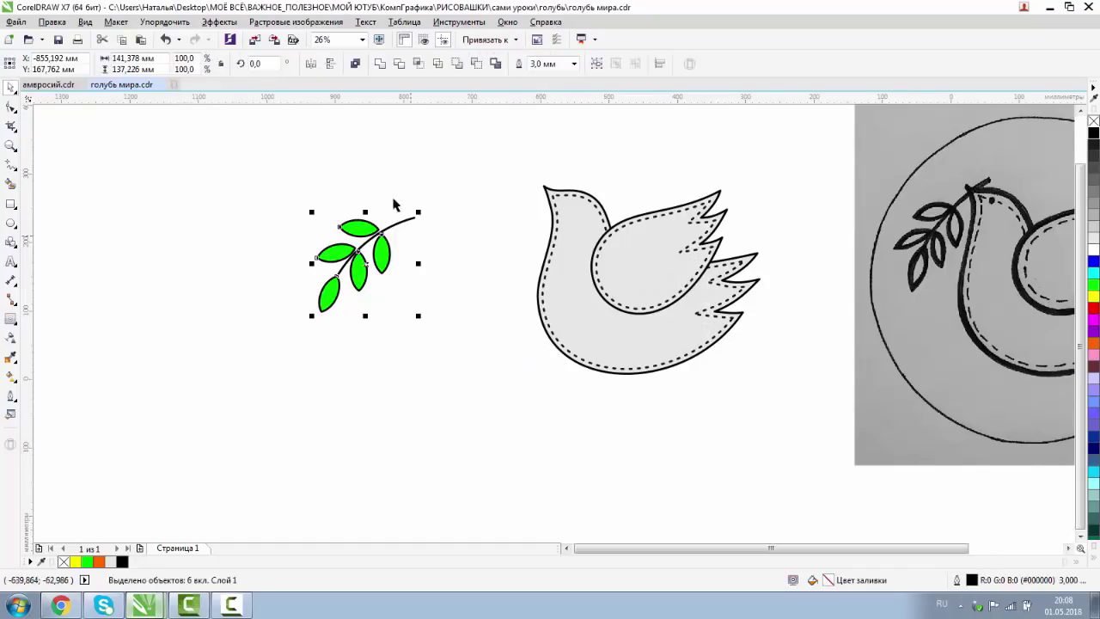
click(596, 64)
key(ctrl+g)
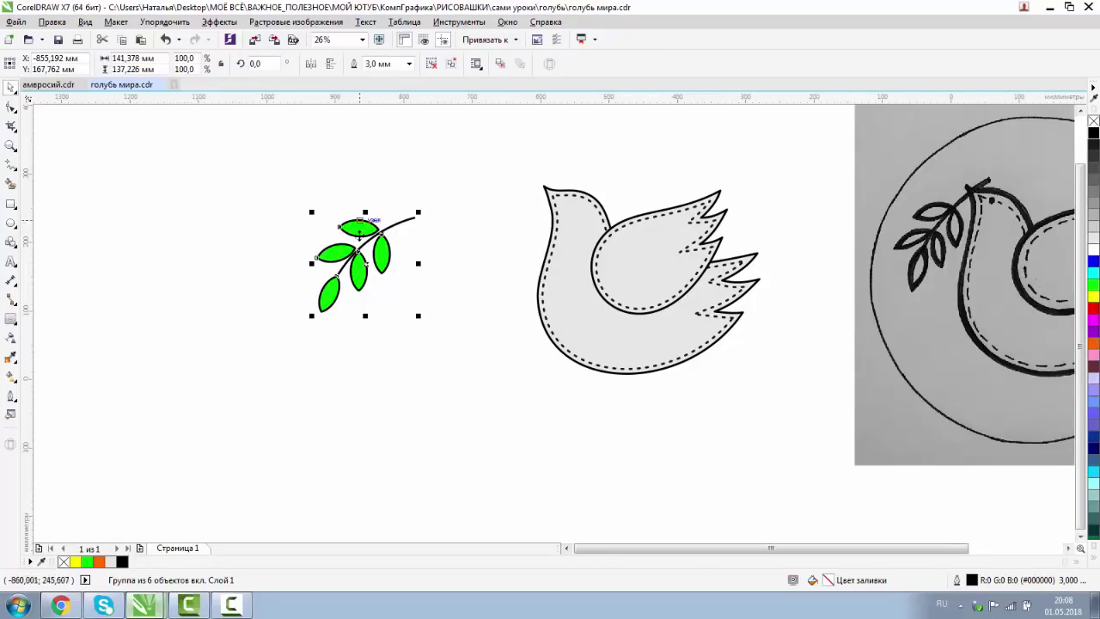
drag(360, 230, 495, 204)
click(322, 289)
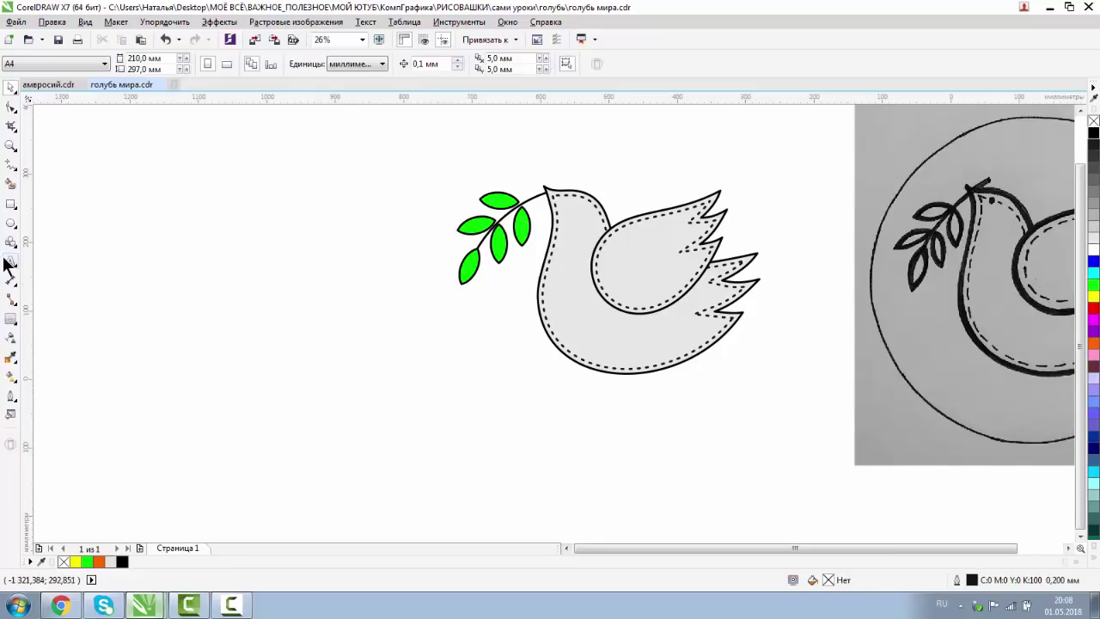
Draw a circle about 5 mm across near the dove's head, fill it black and move it inside the head as the eye
click(11, 148)
drag(516, 184, 623, 240)
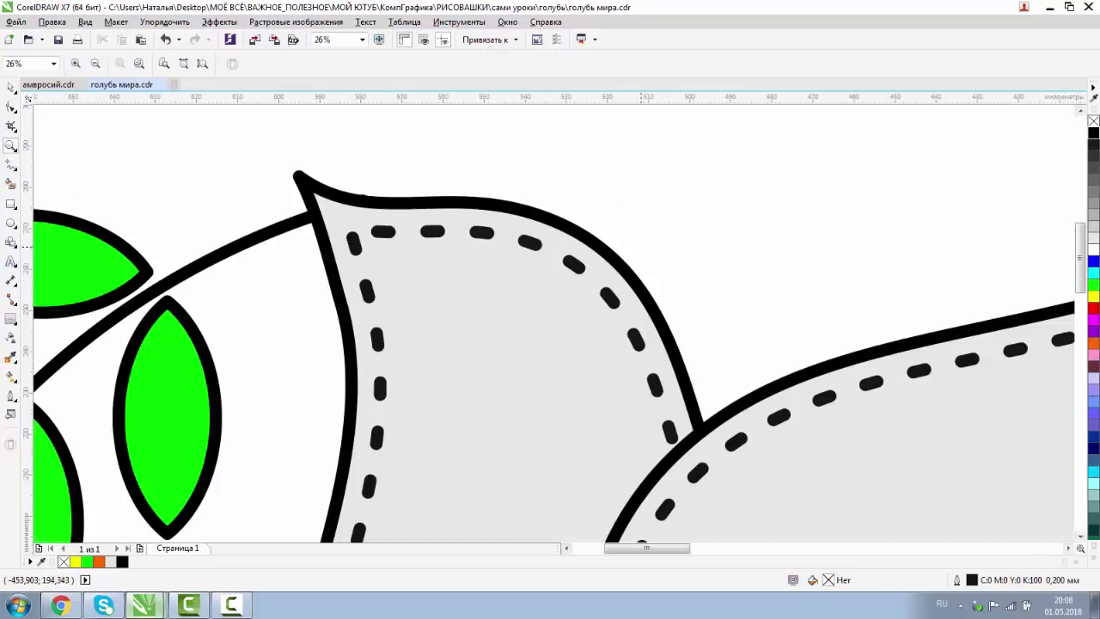
drag(398, 168, 567, 328)
click(11, 223)
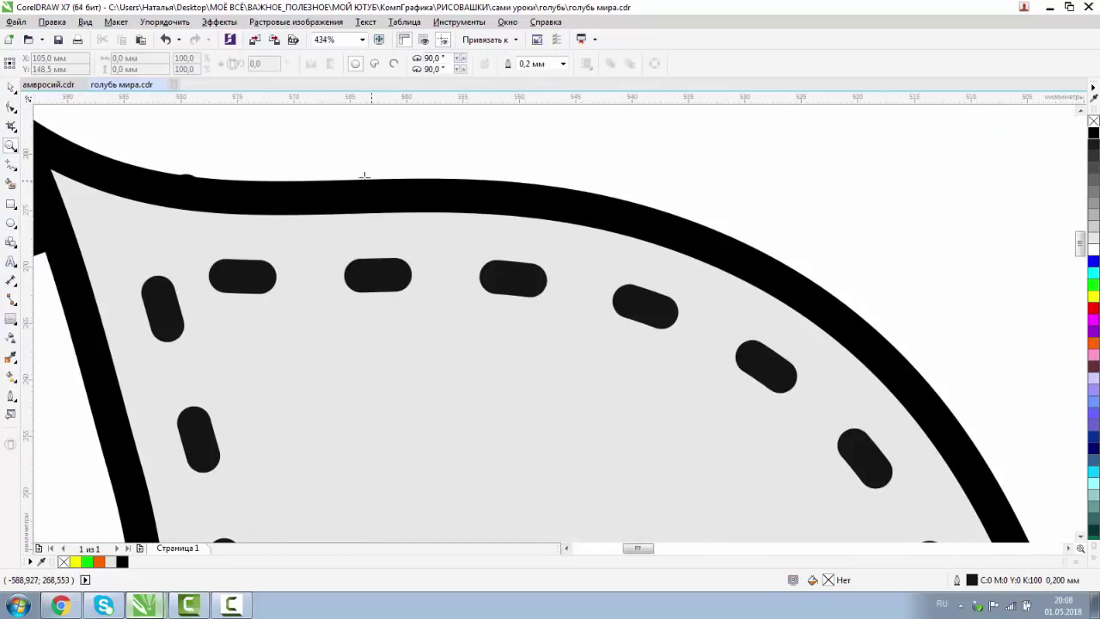
drag(345, 149, 400, 204)
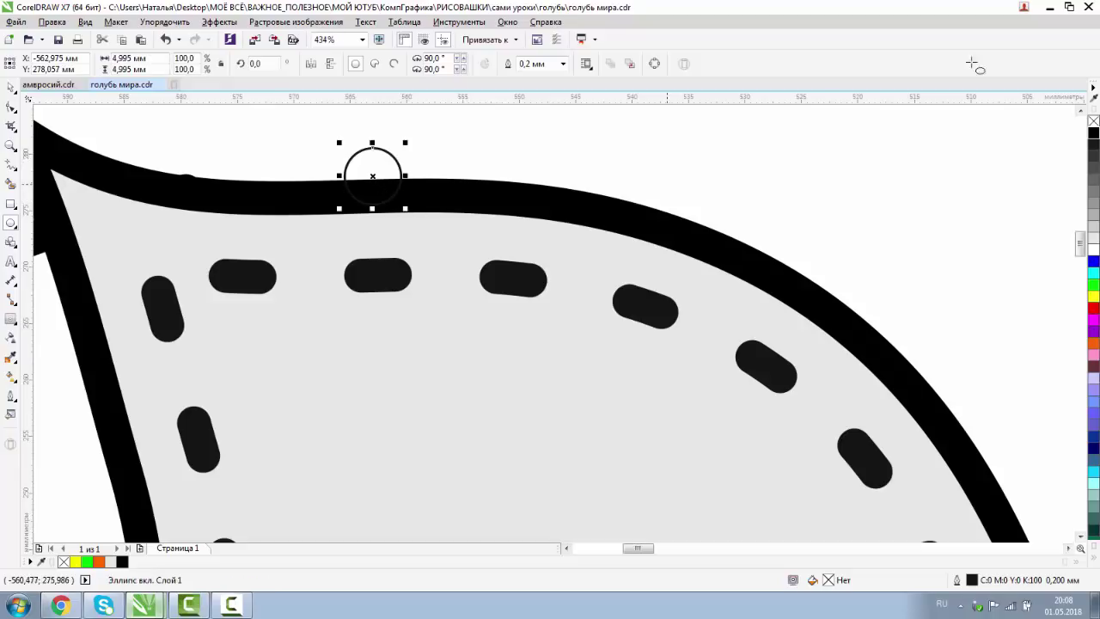
click(1092, 133)
click(8, 89)
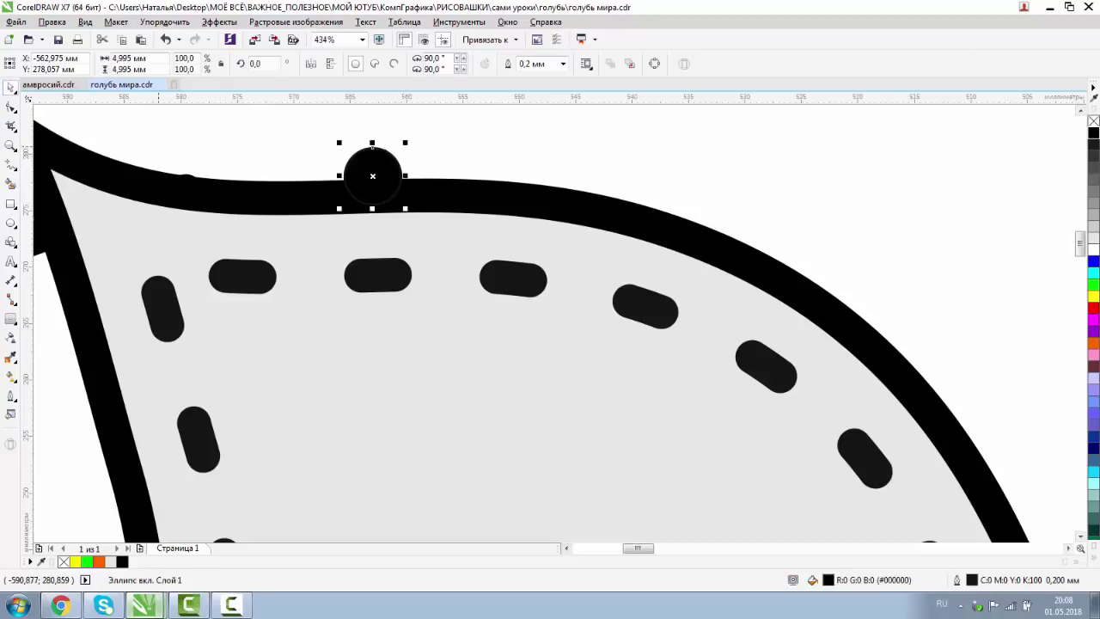
drag(372, 176, 450, 313)
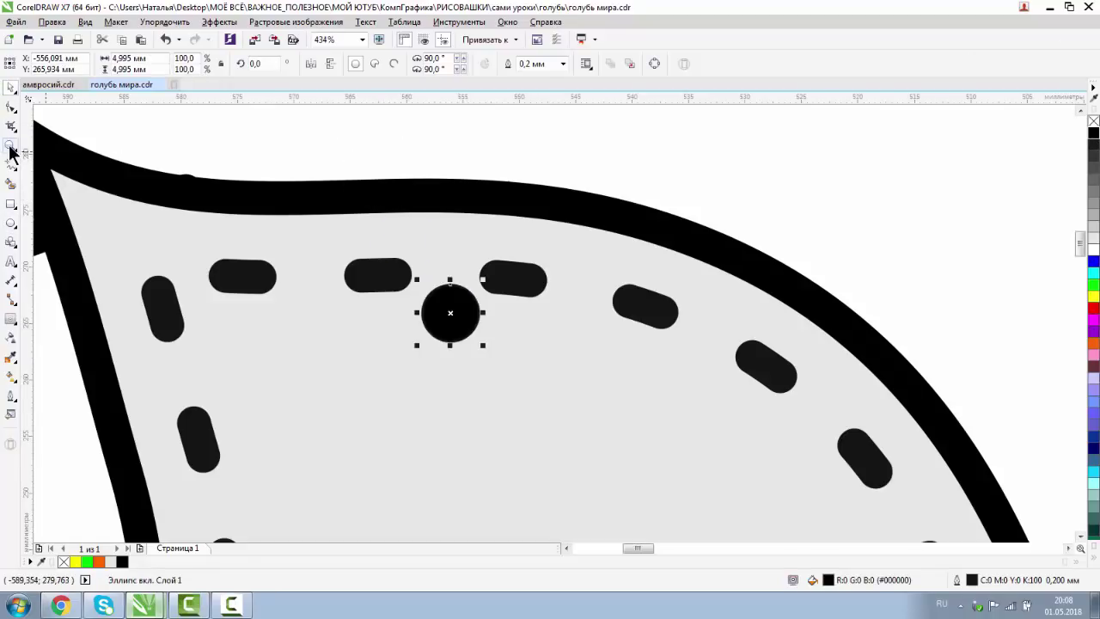
Enlarge the black eye to about 8 mm and lower it below the head's dashed stitching
click(10, 146)
click(95, 63)
click(96, 64)
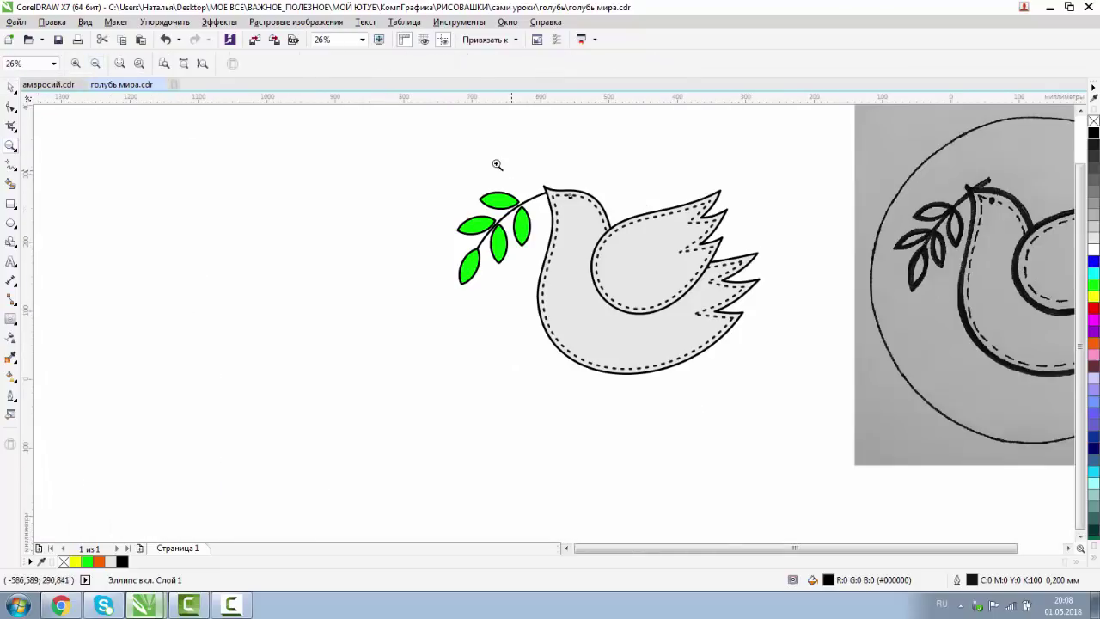
drag(497, 164, 696, 268)
click(10, 89)
drag(401, 230, 410, 238)
drag(391, 220, 395, 242)
click(559, 199)
click(654, 170)
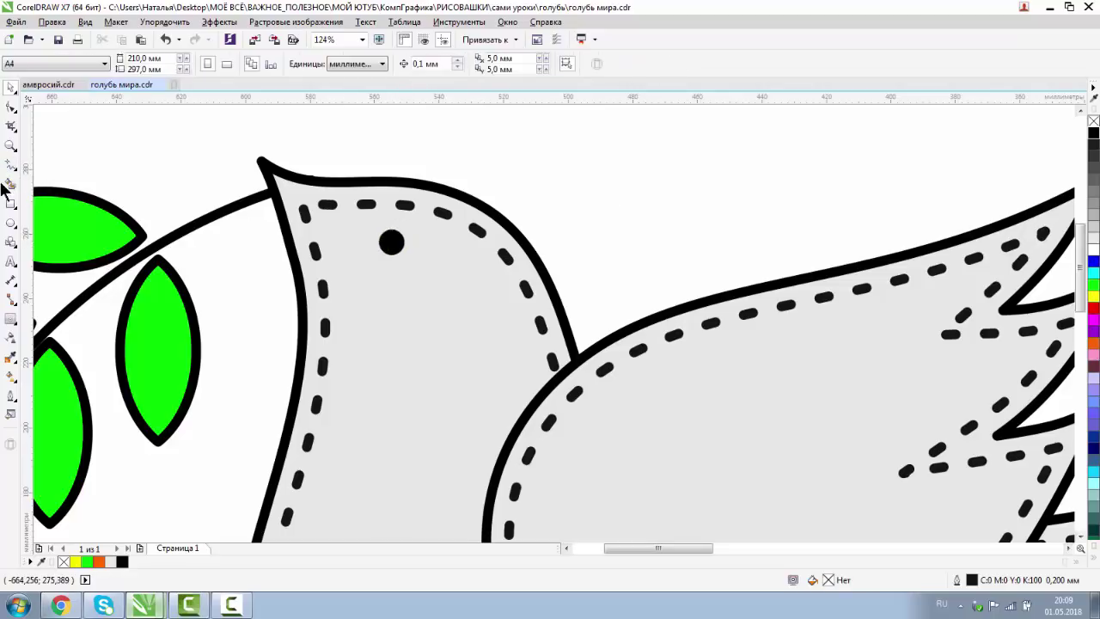
Slightly adjust the position of the leafy branch at the beak
click(198, 218)
drag(225, 212, 213, 213)
click(318, 153)
key(F4)
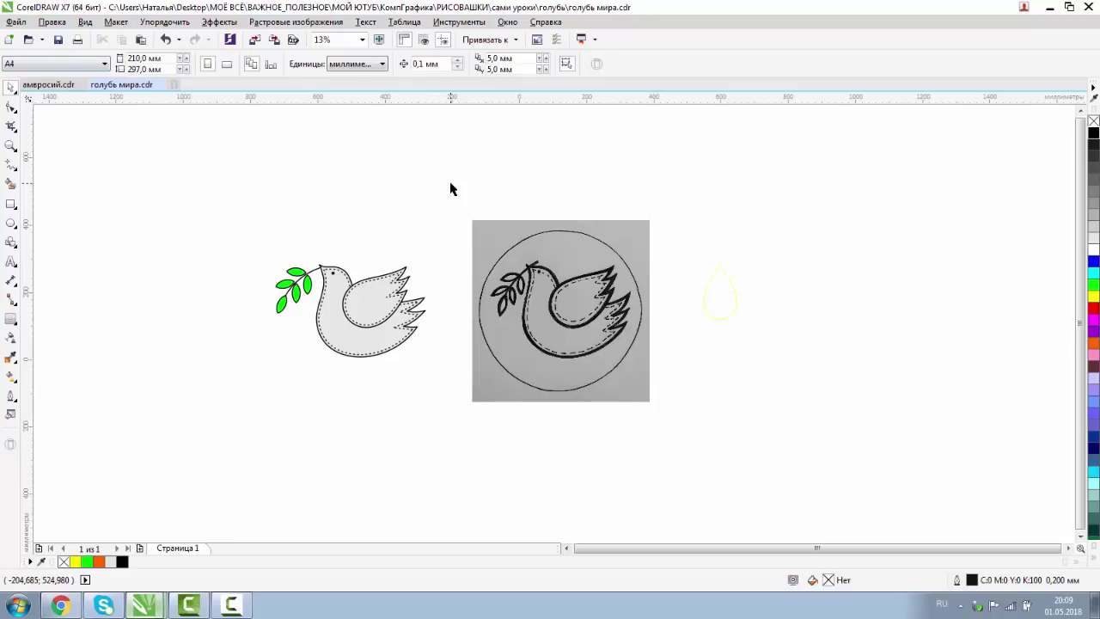
Delete the leftover yellow teardrop outline beside the reference picture
drag(243, 226, 429, 382)
click(726, 302)
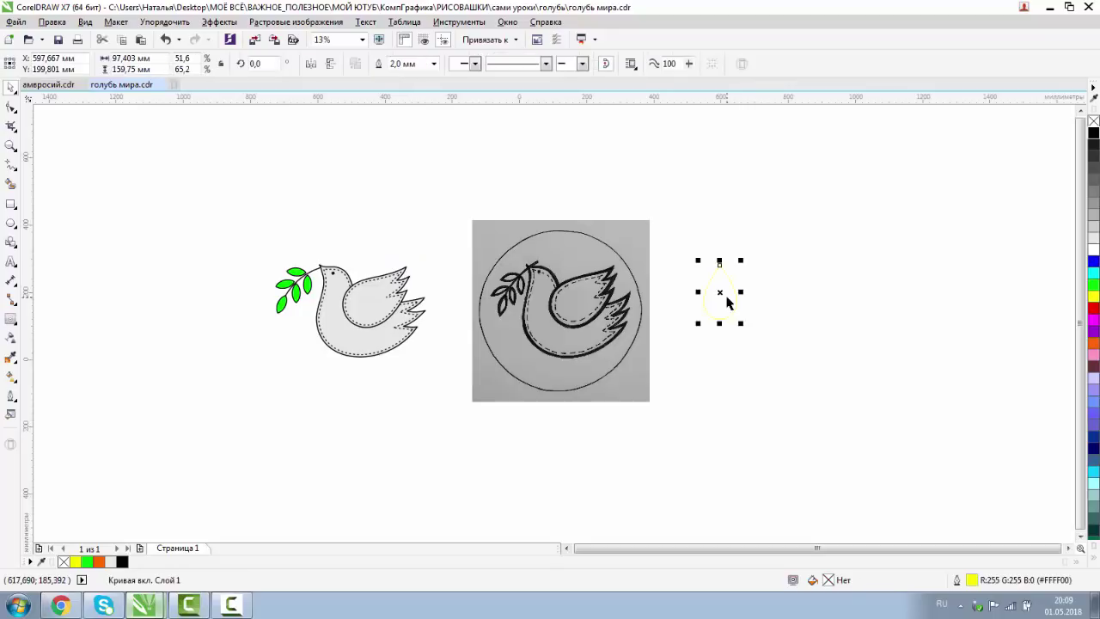
key(Delete)
Select the whole dove with its branch and place a copy on the other side of the reference picture
click(392, 330)
drag(242, 226, 458, 422)
drag(380, 313, 802, 277)
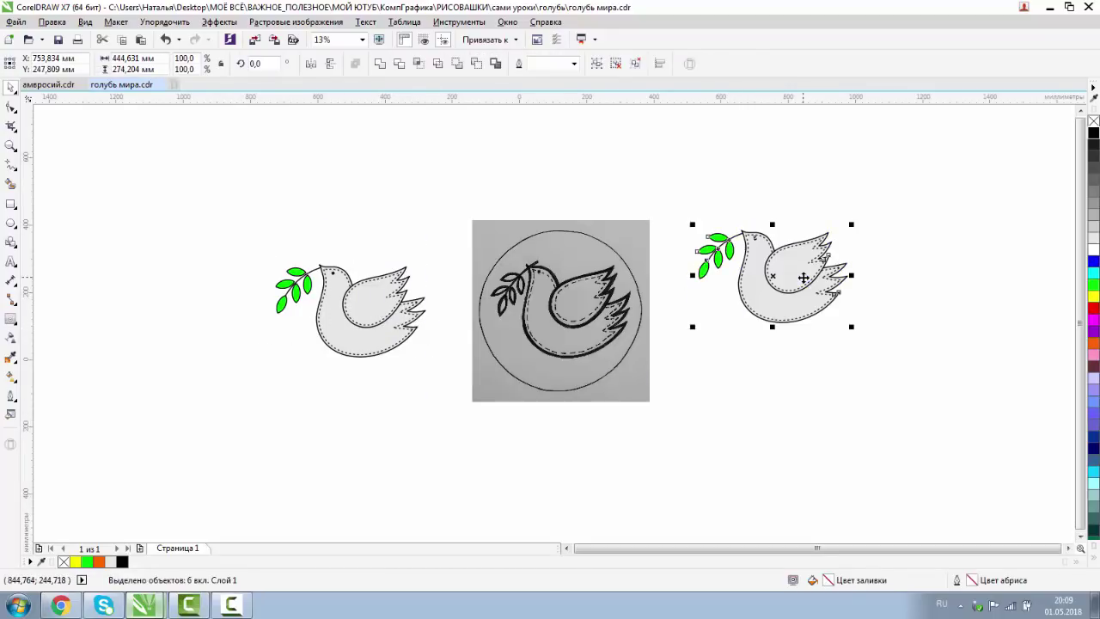
Draw a circle about 485 mm in diameter beside the original dove and fill it with azure #00CCFF
click(10, 227)
click(39, 223)
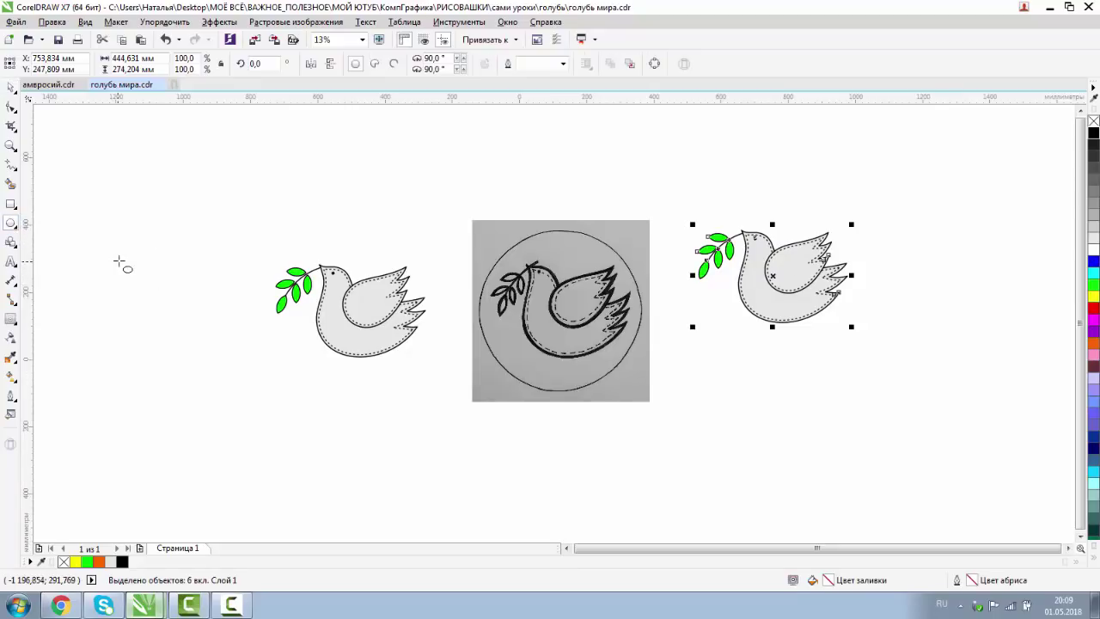
drag(118, 259, 286, 427)
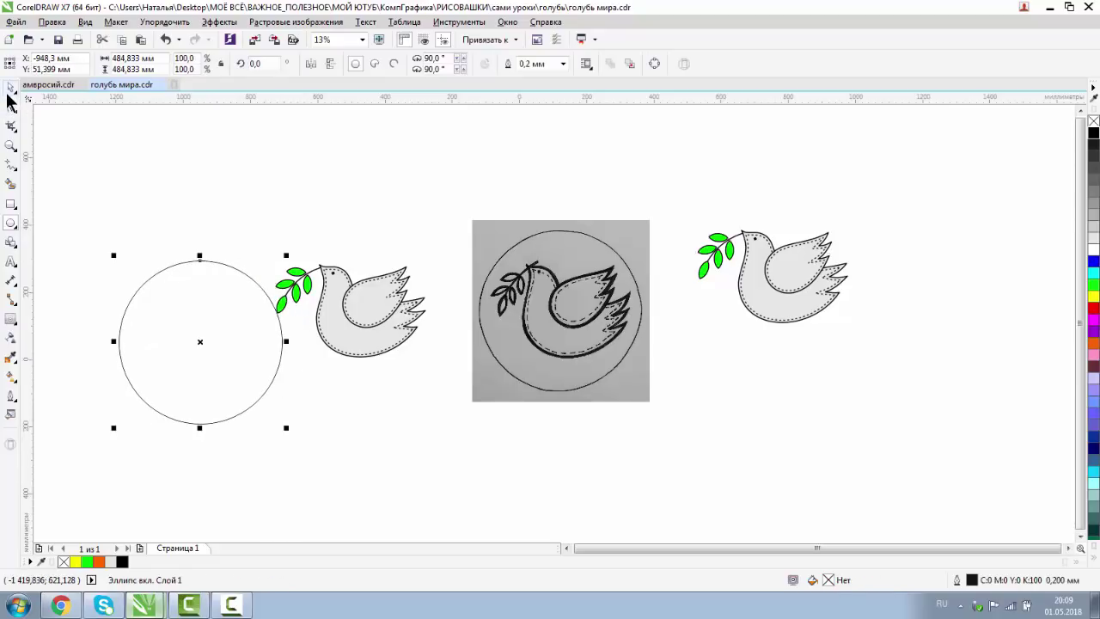
click(10, 89)
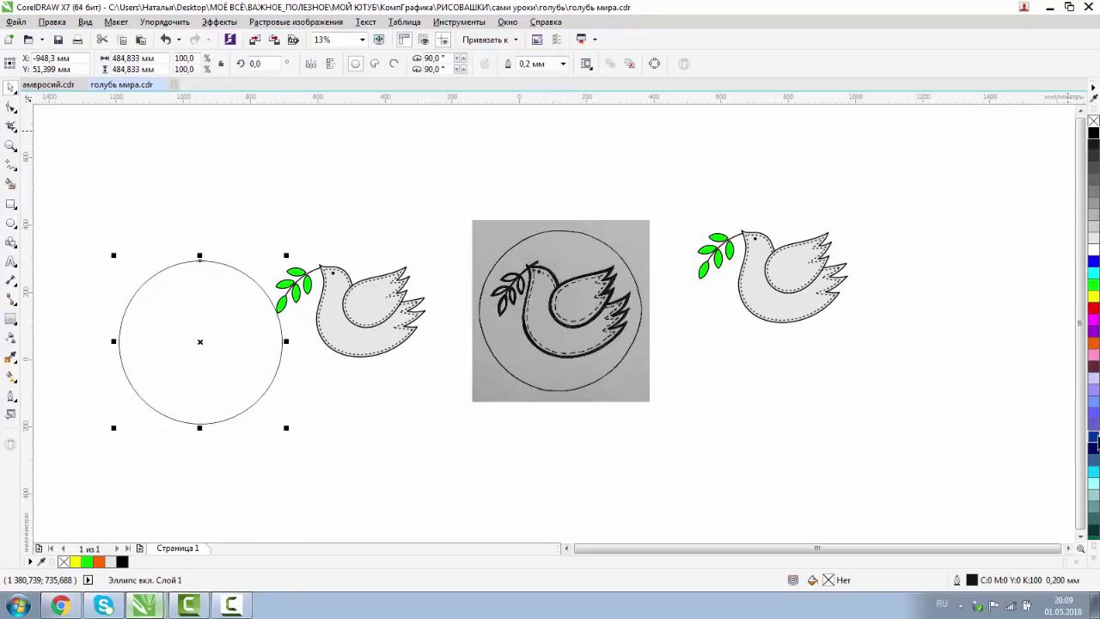
click(1095, 438)
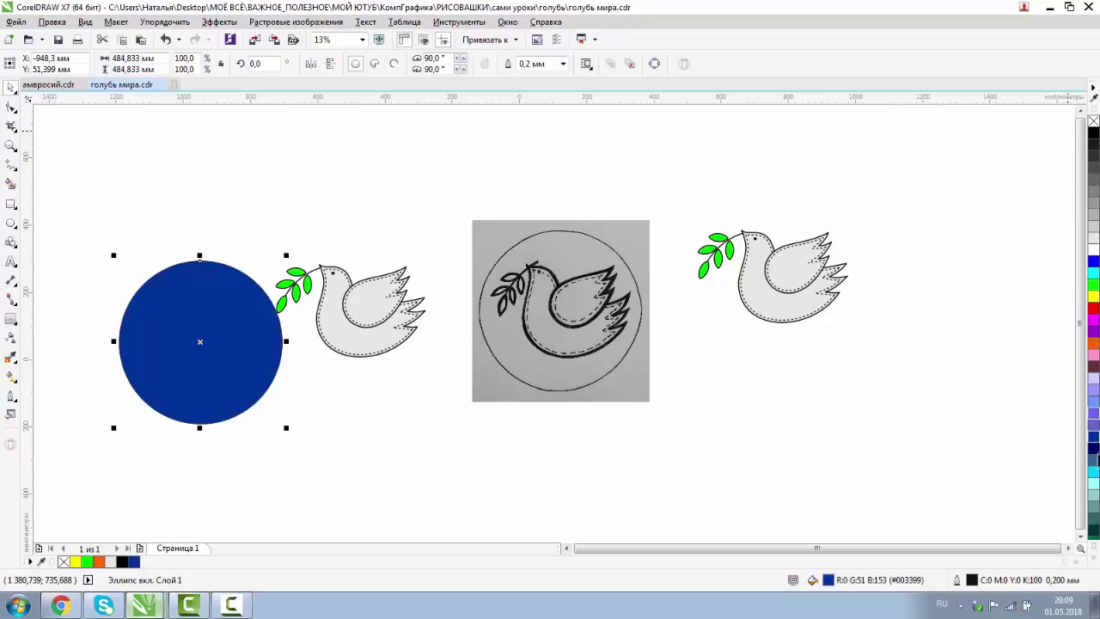
click(1094, 473)
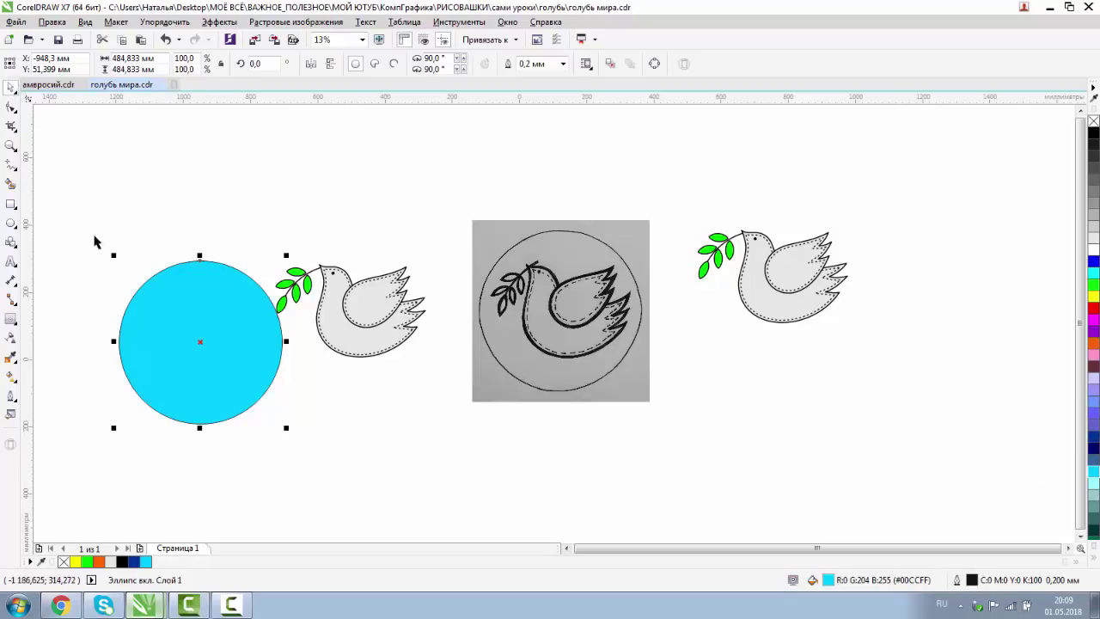
Move the azure circle behind the original dove, enlarge it to about 533 mm and adjust its position around the bird
drag(249, 376, 393, 342)
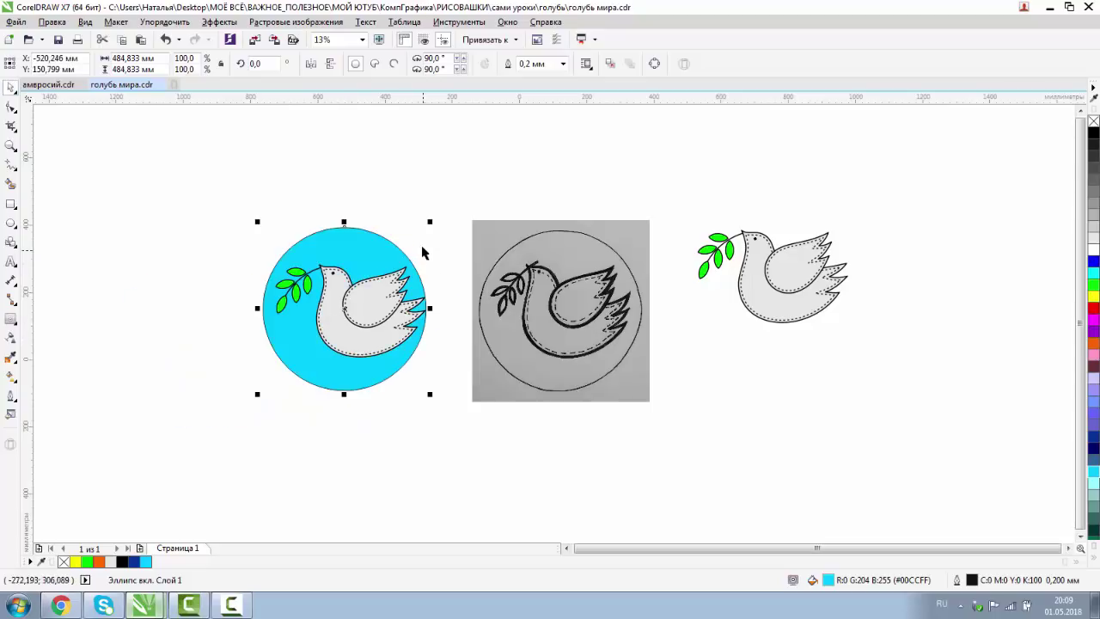
drag(429, 224, 383, 236)
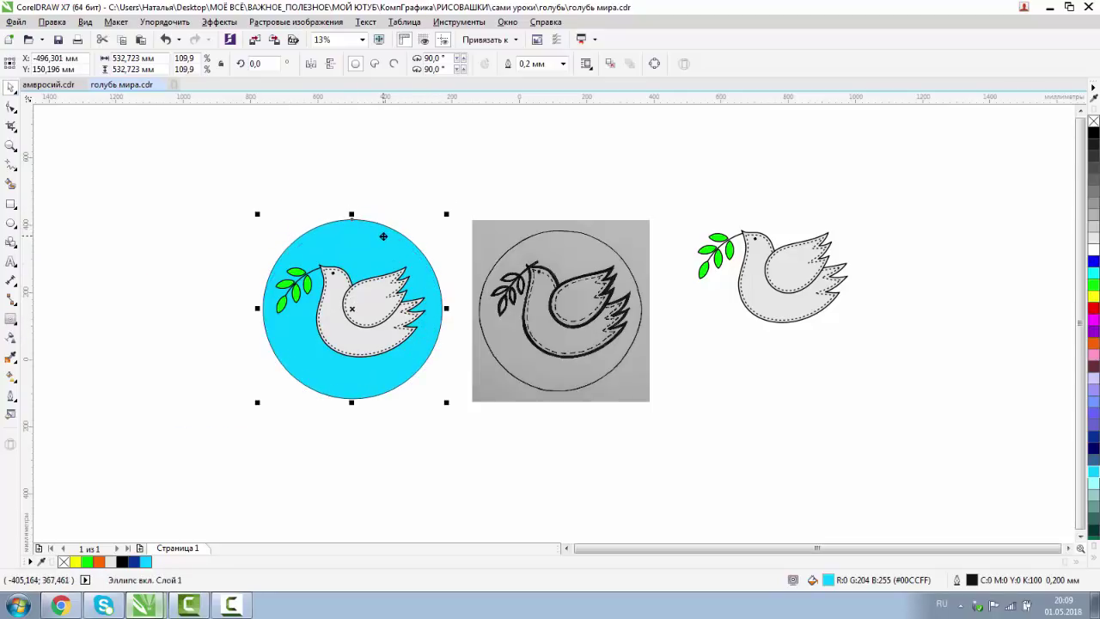
click(11, 146)
drag(256, 199, 469, 421)
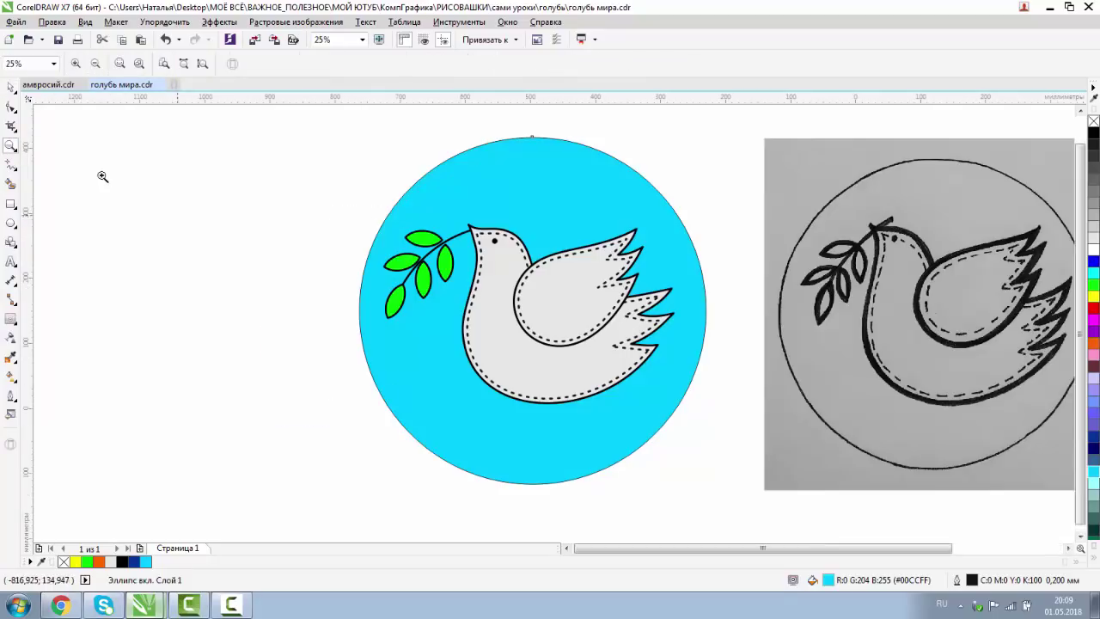
click(11, 87)
drag(539, 164, 537, 168)
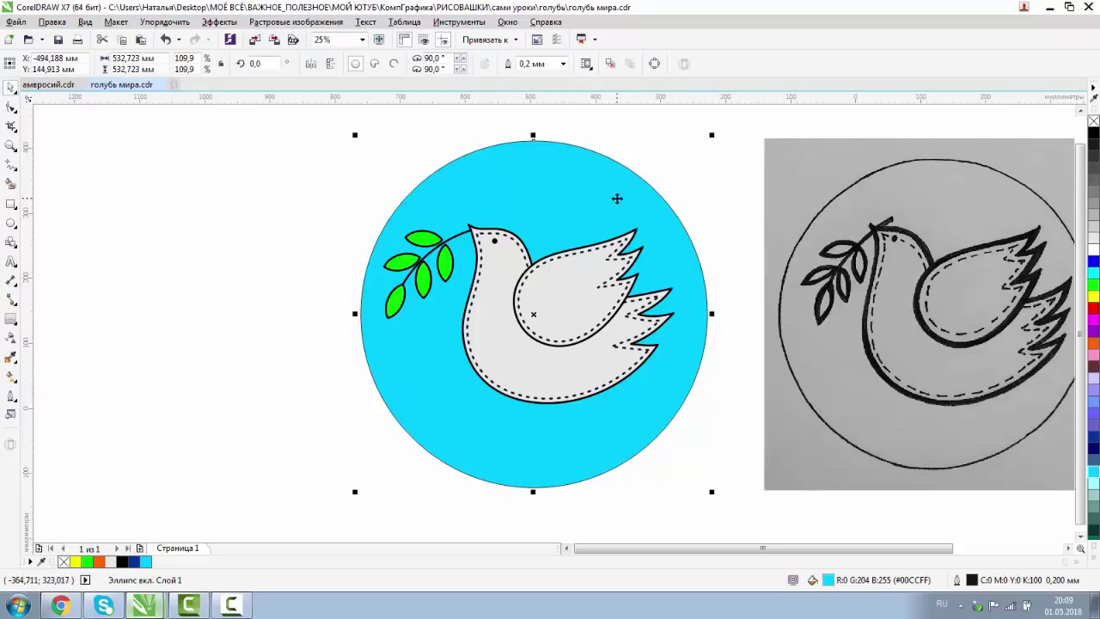
Remove the circle's outline and shift the circle slightly upward behind the dove
right_click(1093, 121)
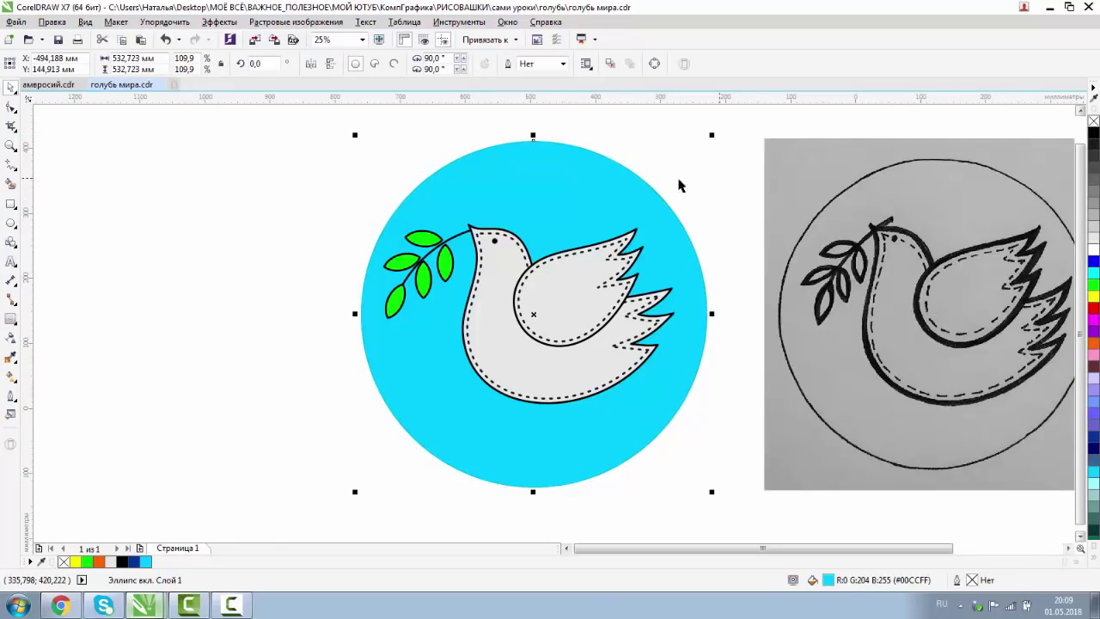
click(341, 191)
drag(445, 199, 446, 189)
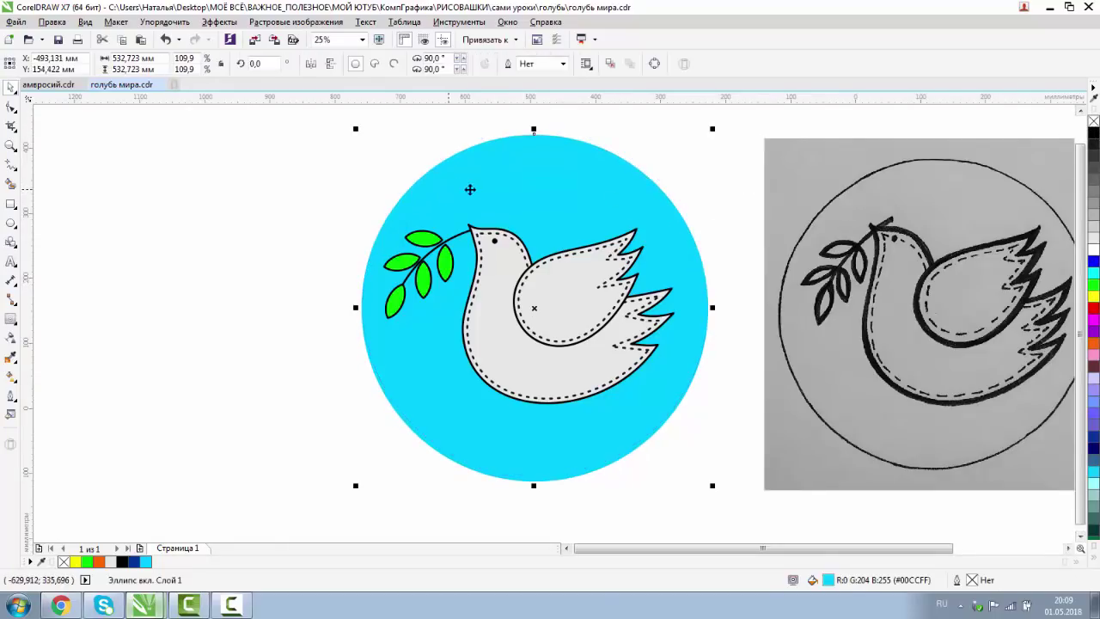
Darken the circle's uniform fill to #00B3E0
click(483, 185)
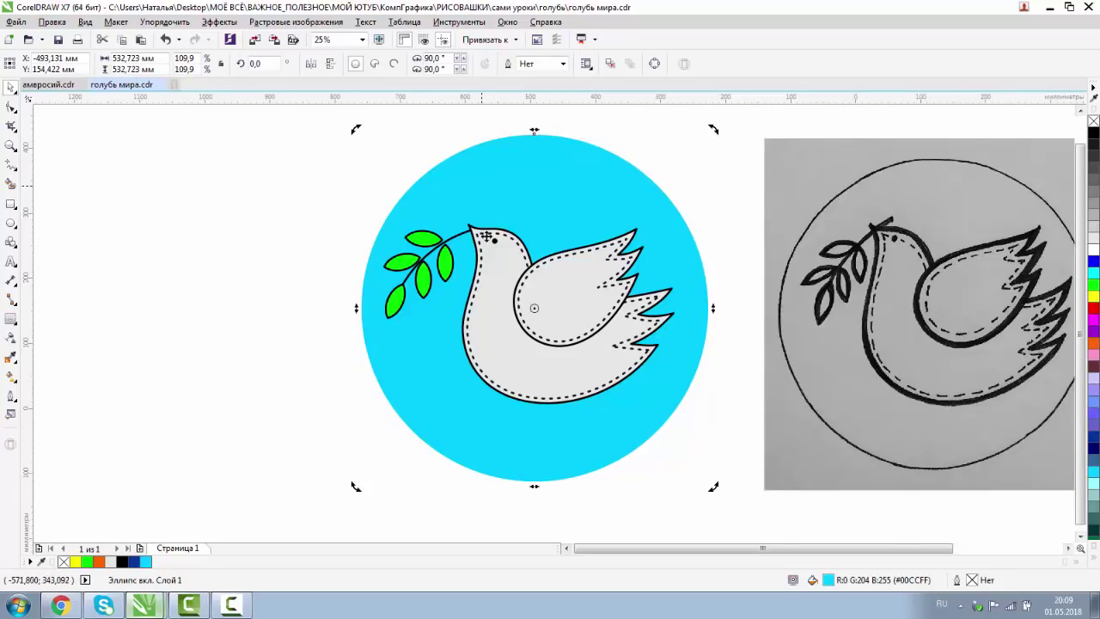
double_click(827, 580)
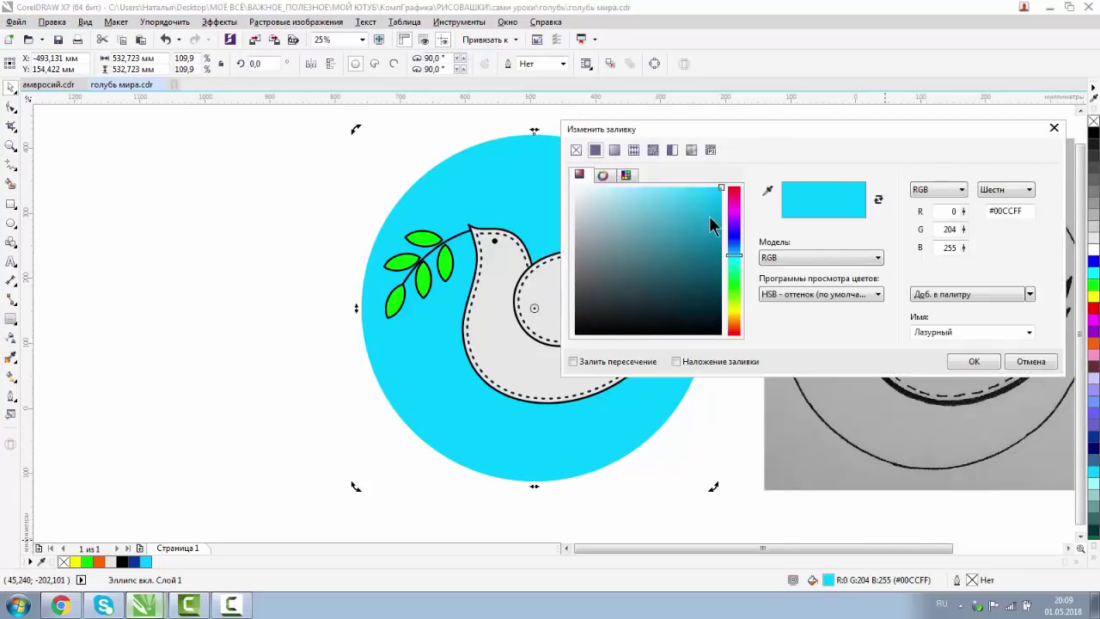
drag(720, 190, 720, 203)
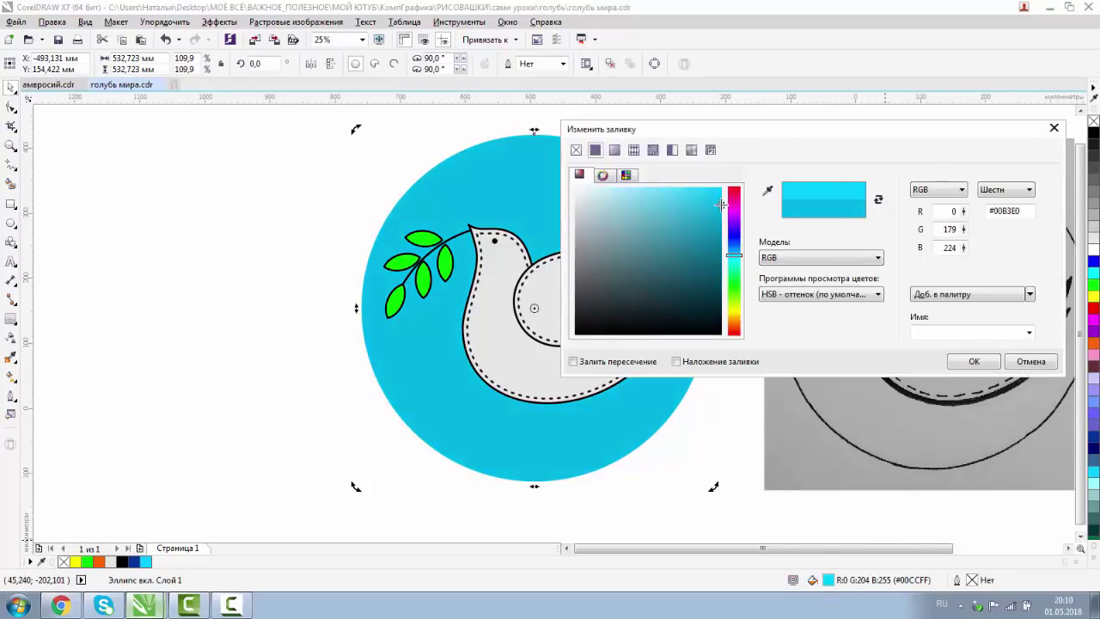
click(972, 362)
click(191, 271)
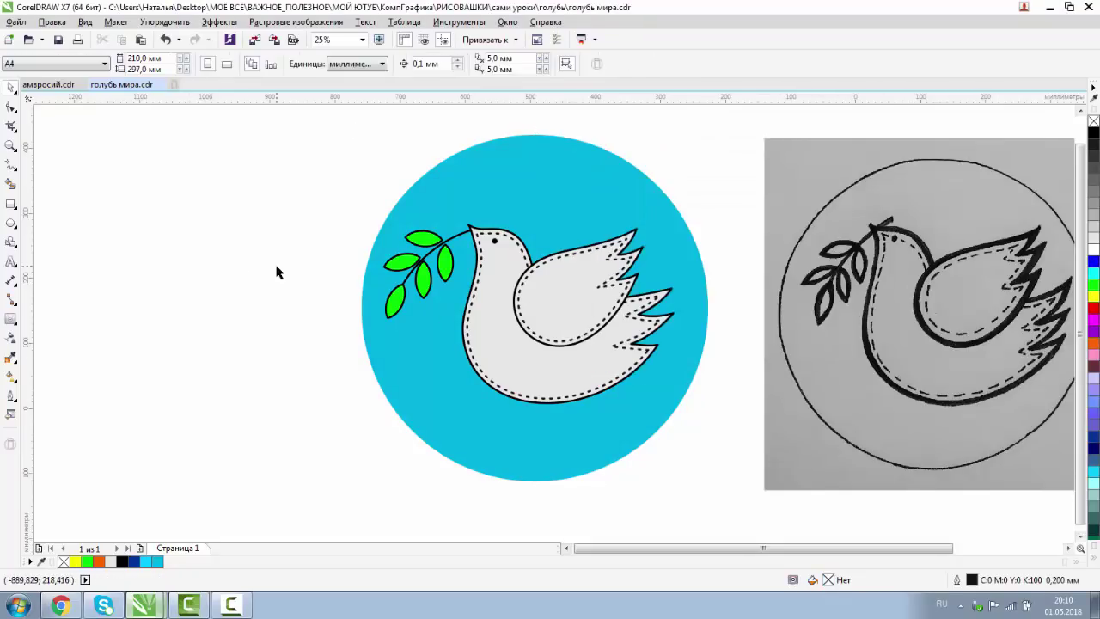
Move the leafy branch out of the circle onto the empty area beside it
click(413, 267)
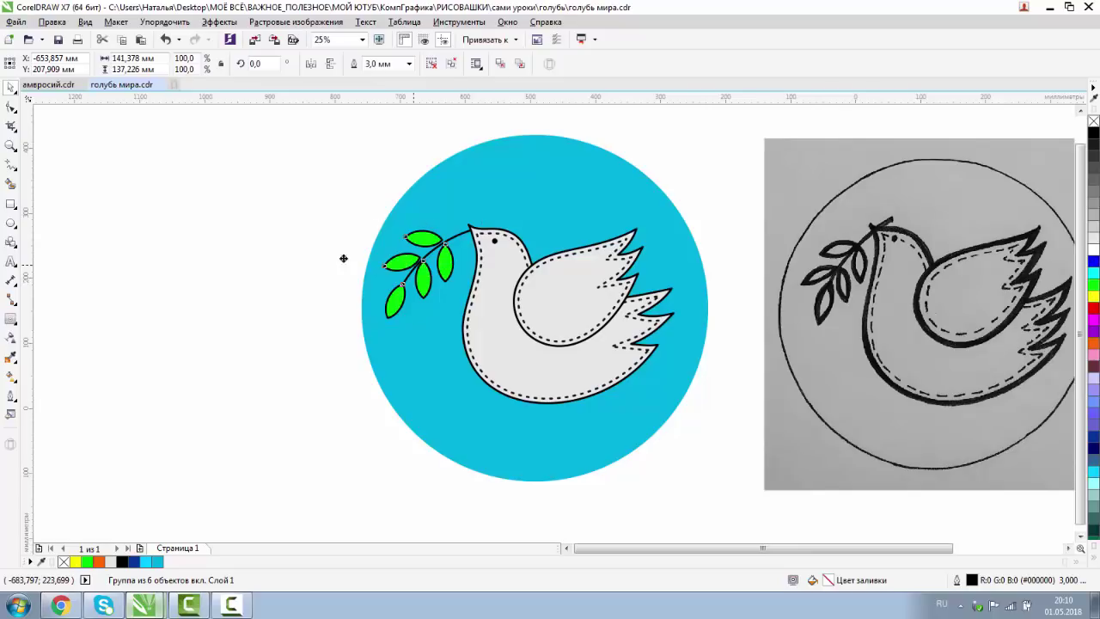
drag(420, 262, 162, 264)
click(269, 159)
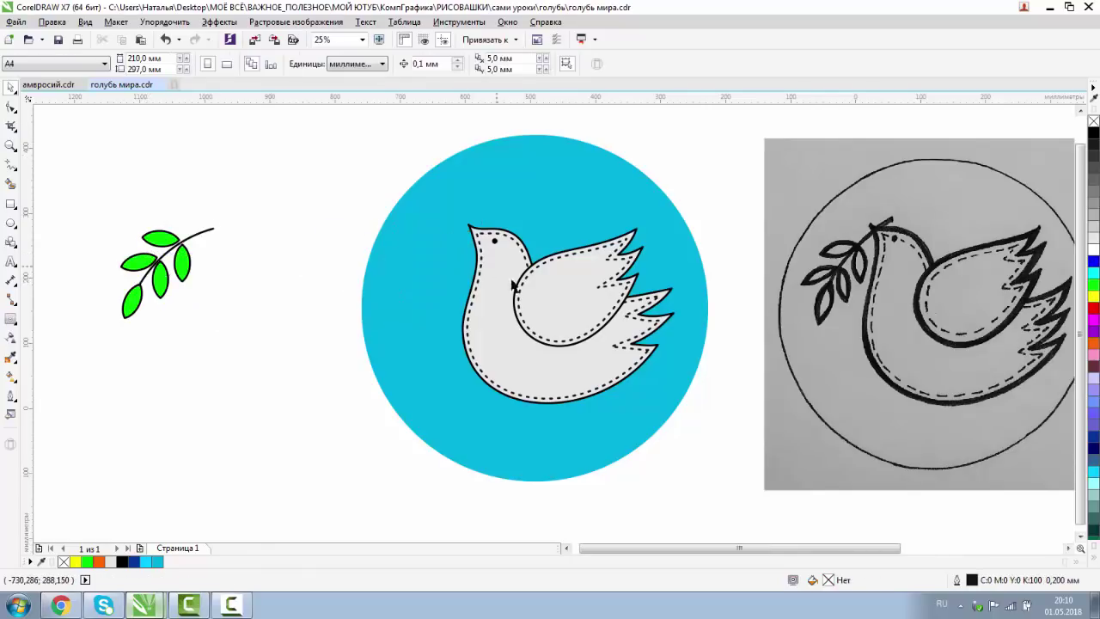
Paste a copy of the dove's body and wing in place and weld the copied shapes into a single silhouette
click(518, 292)
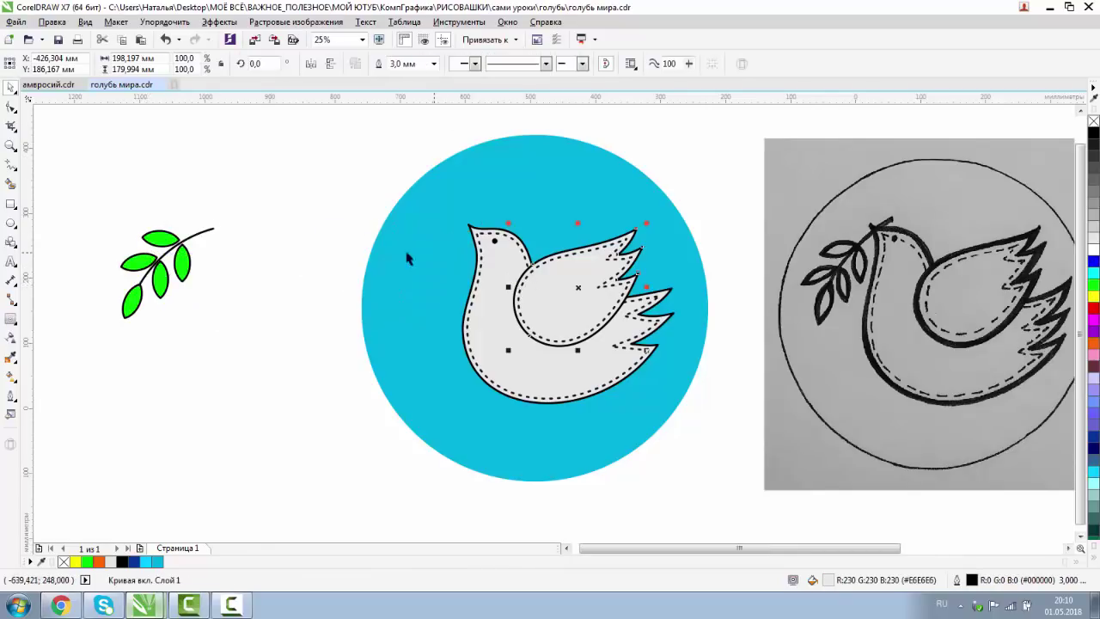
click(275, 256)
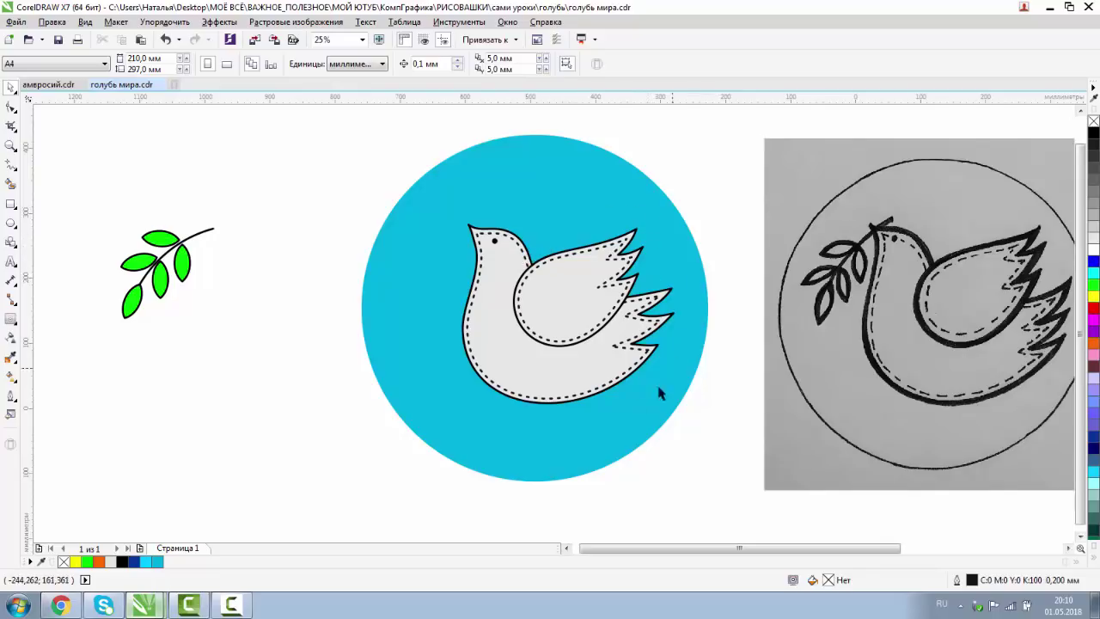
click(507, 233)
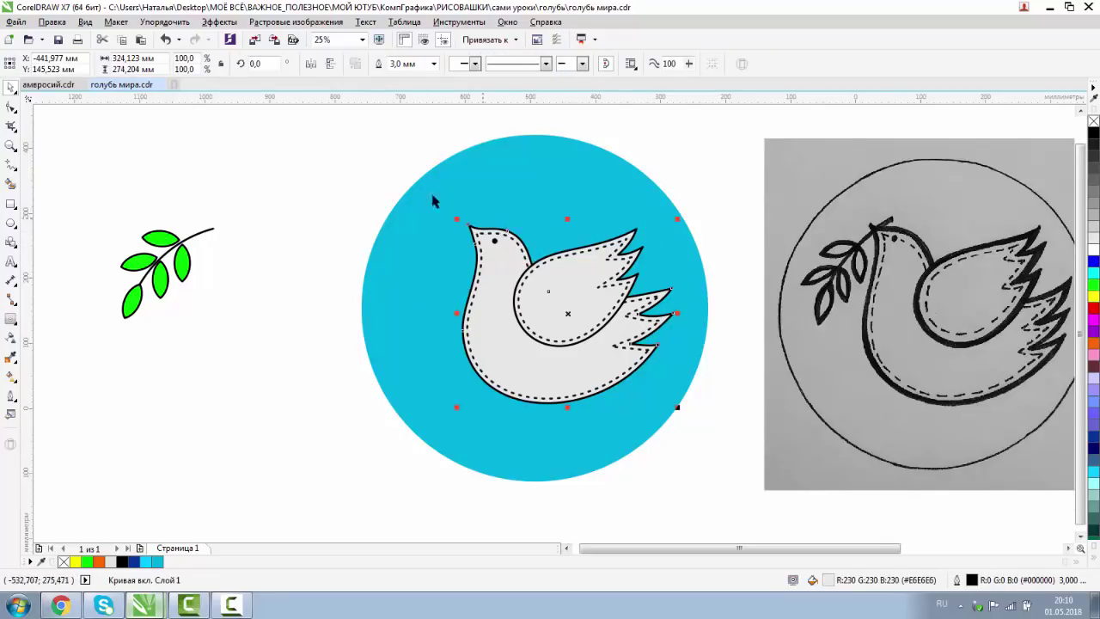
click(305, 253)
click(476, 232)
shift+click(633, 232)
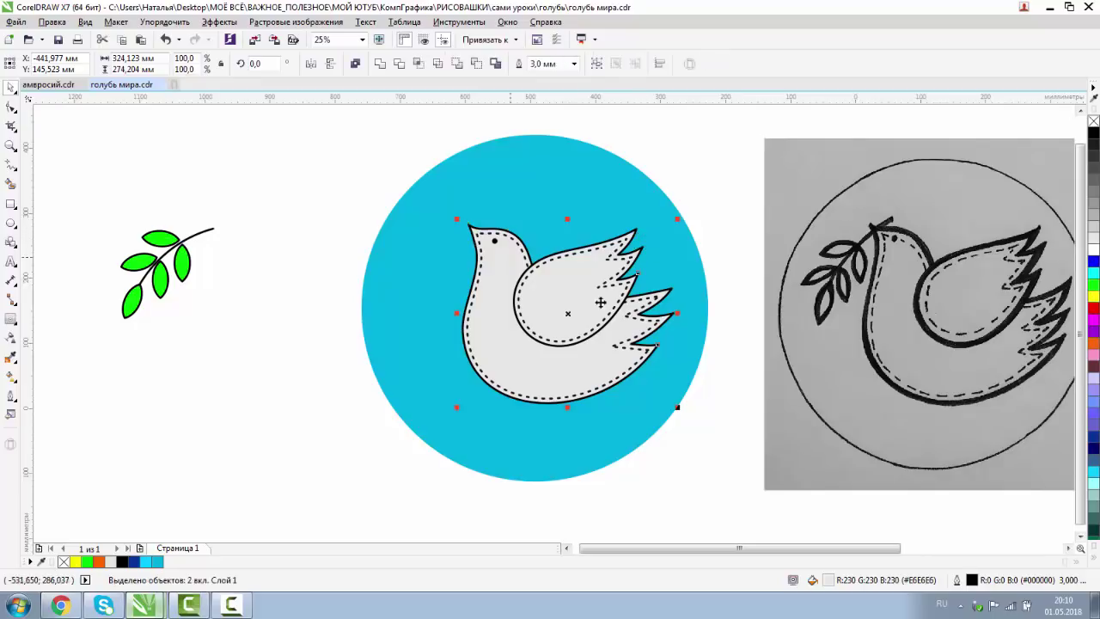
click(52, 22)
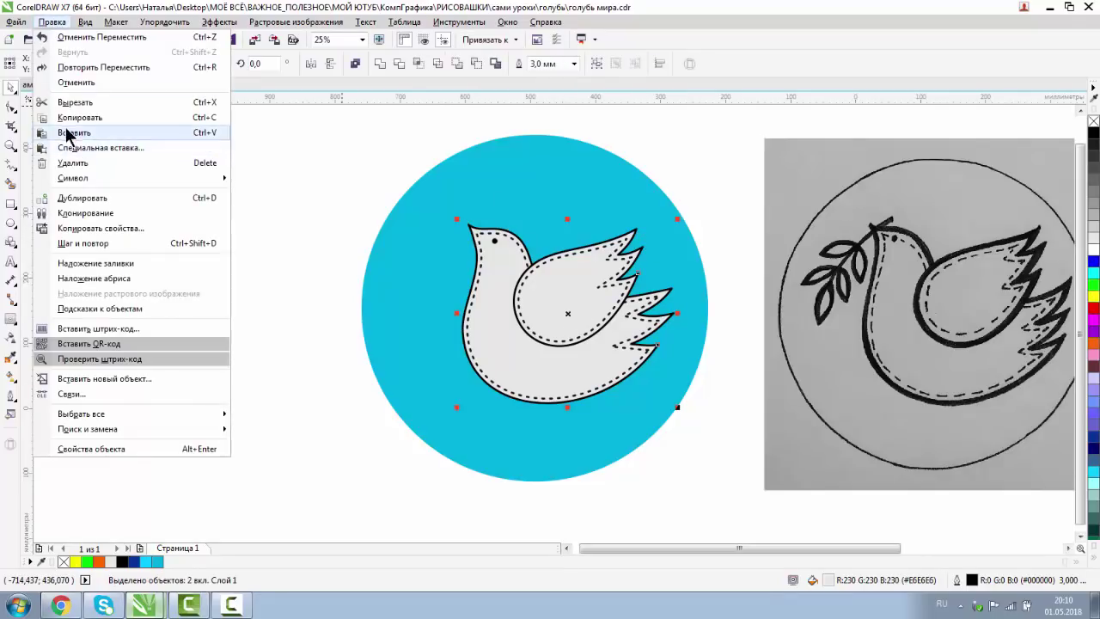
click(50, 23)
click(57, 131)
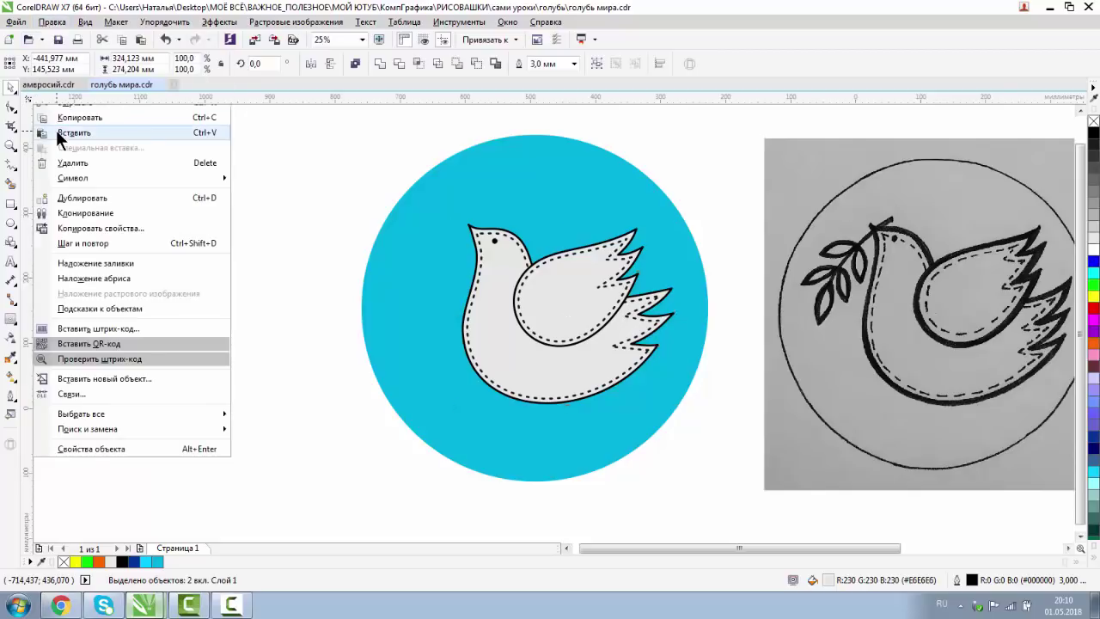
click(398, 63)
click(336, 137)
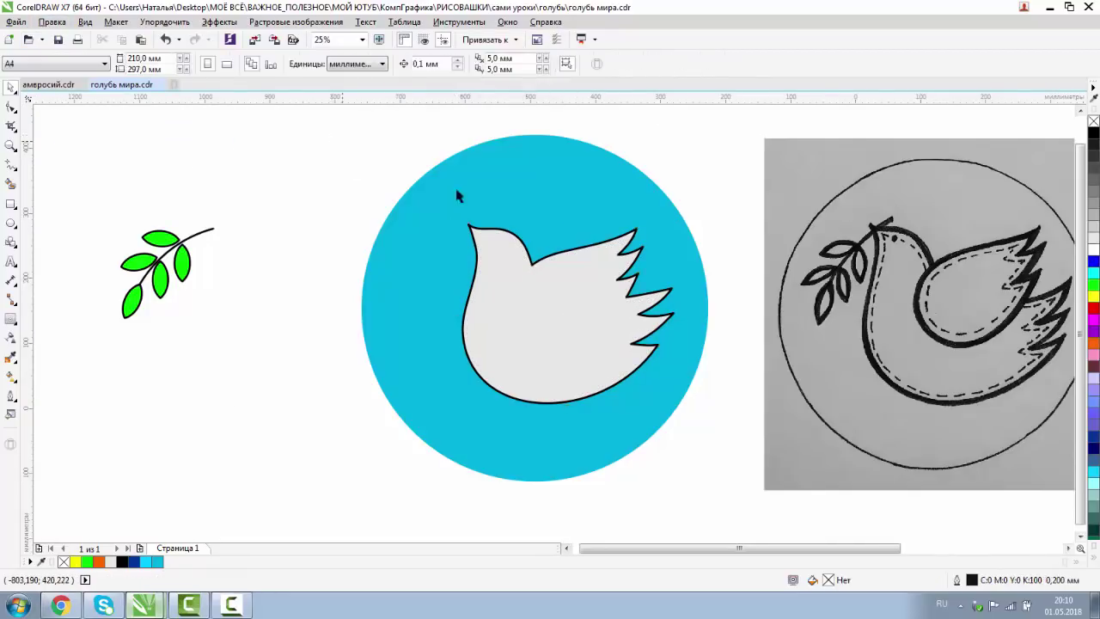
Apply an outward contour to the dove silhouette with an offset of about 24.5 mm and four steps
click(594, 275)
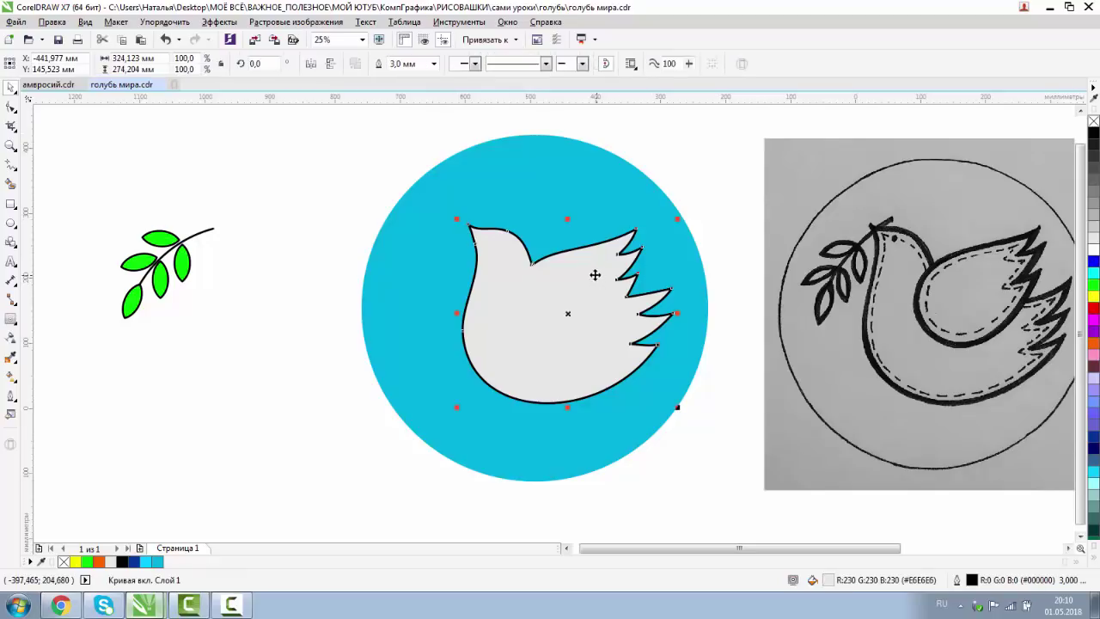
click(12, 319)
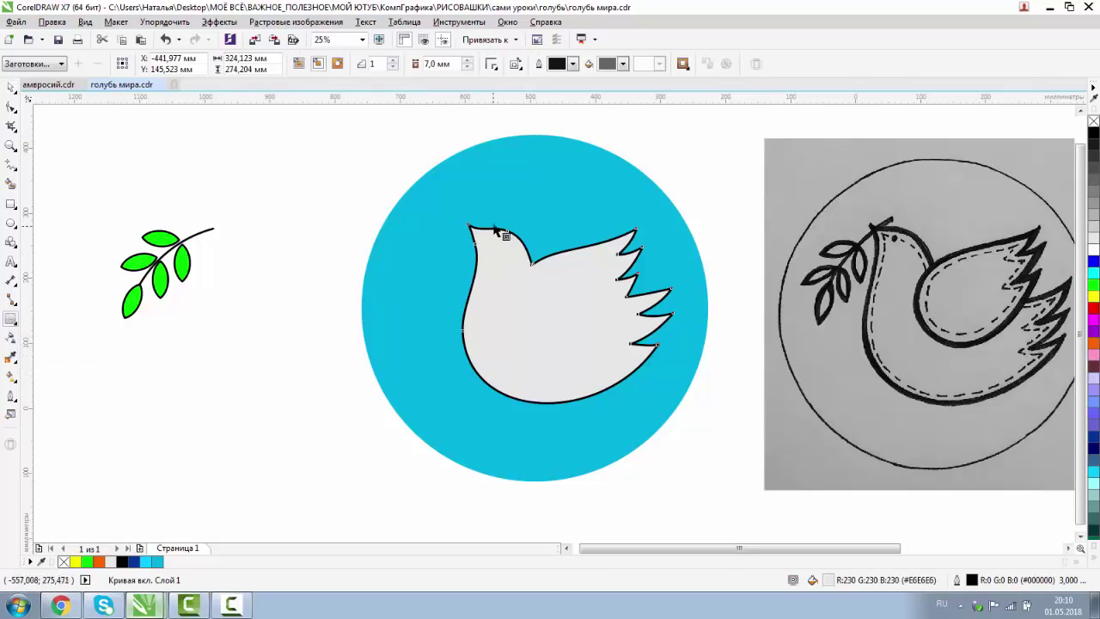
drag(473, 225, 470, 215)
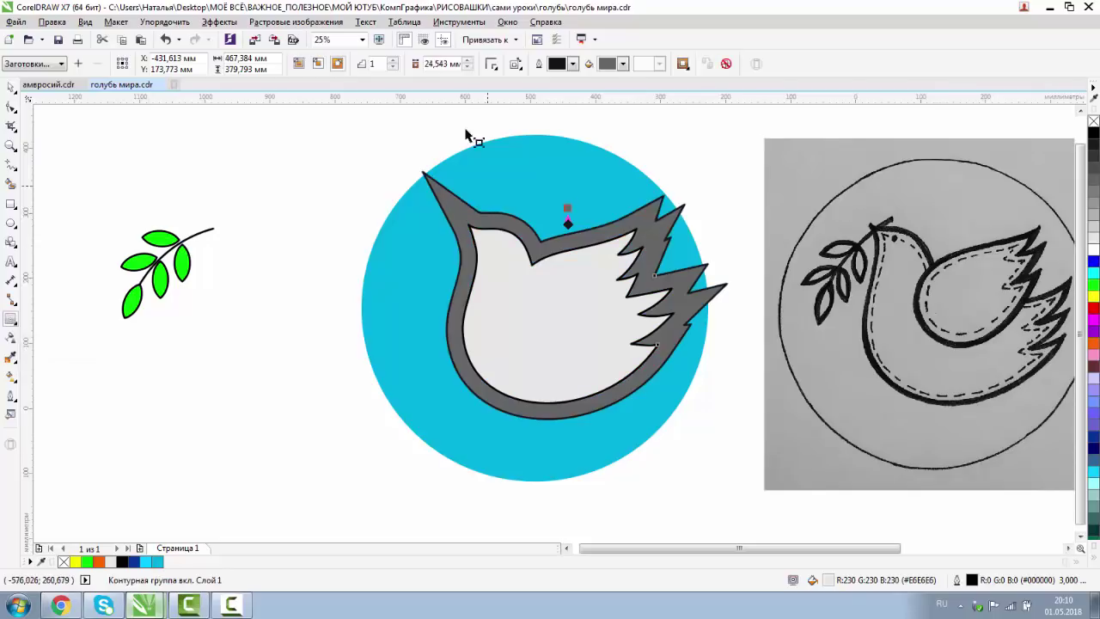
click(391, 61)
click(392, 61)
click(392, 61)
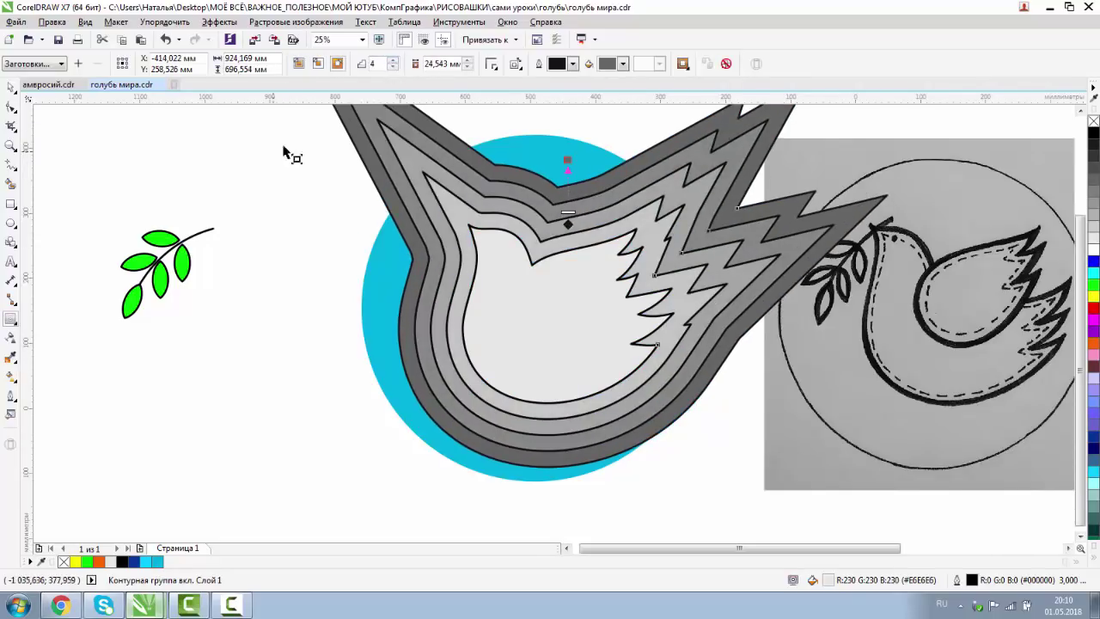
Increase the number of contour steps around the dove silhouette to seven
click(10, 147)
click(96, 63)
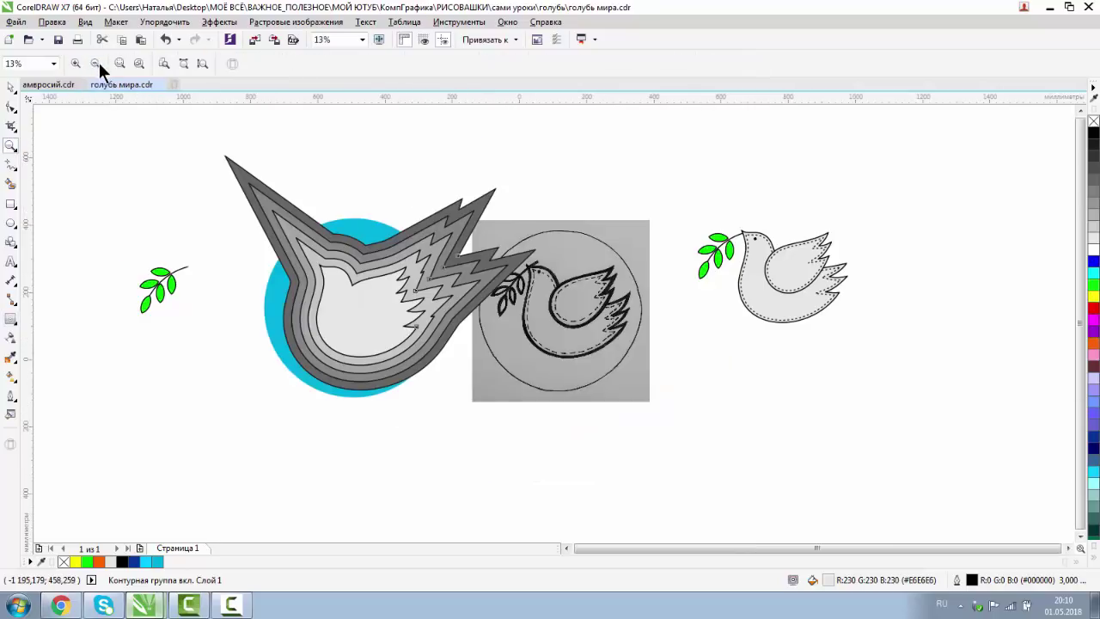
click(10, 87)
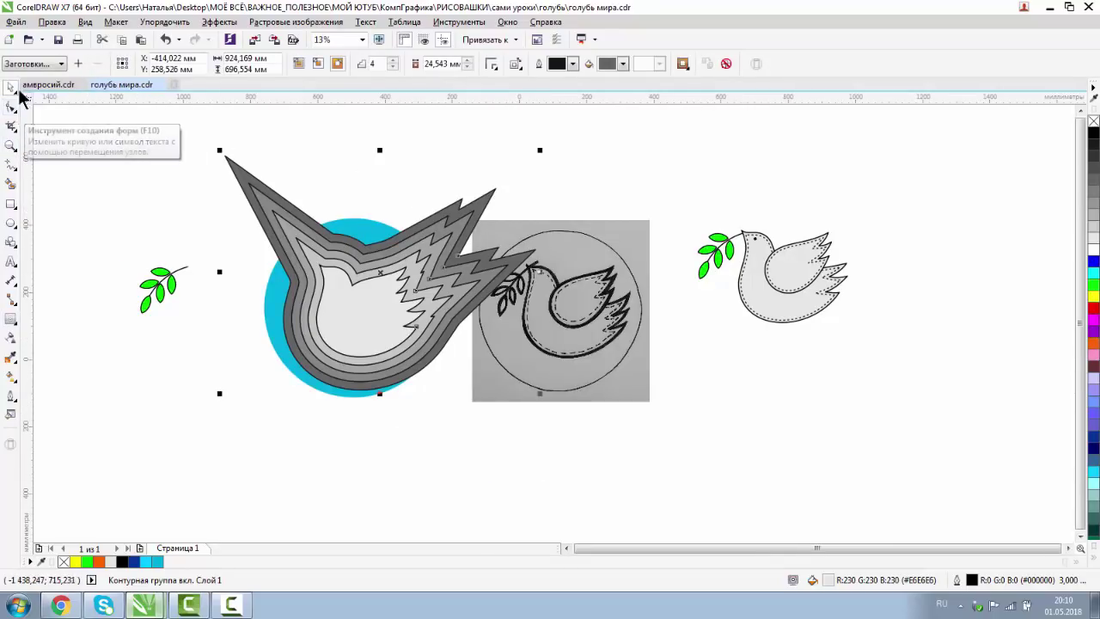
click(393, 59)
click(393, 59)
click(394, 59)
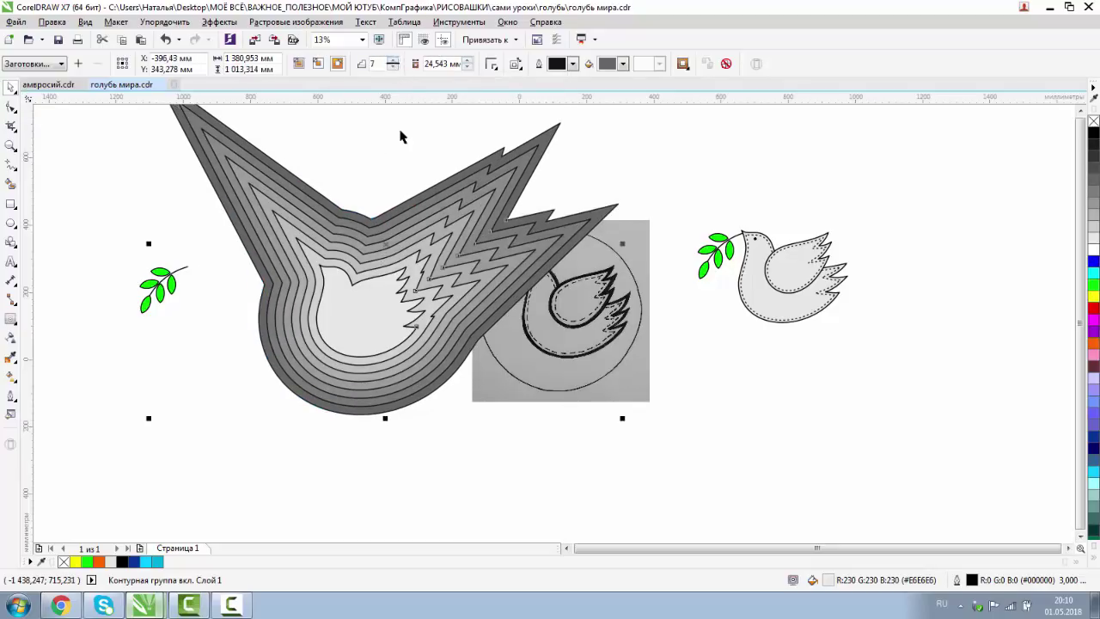
click(345, 169)
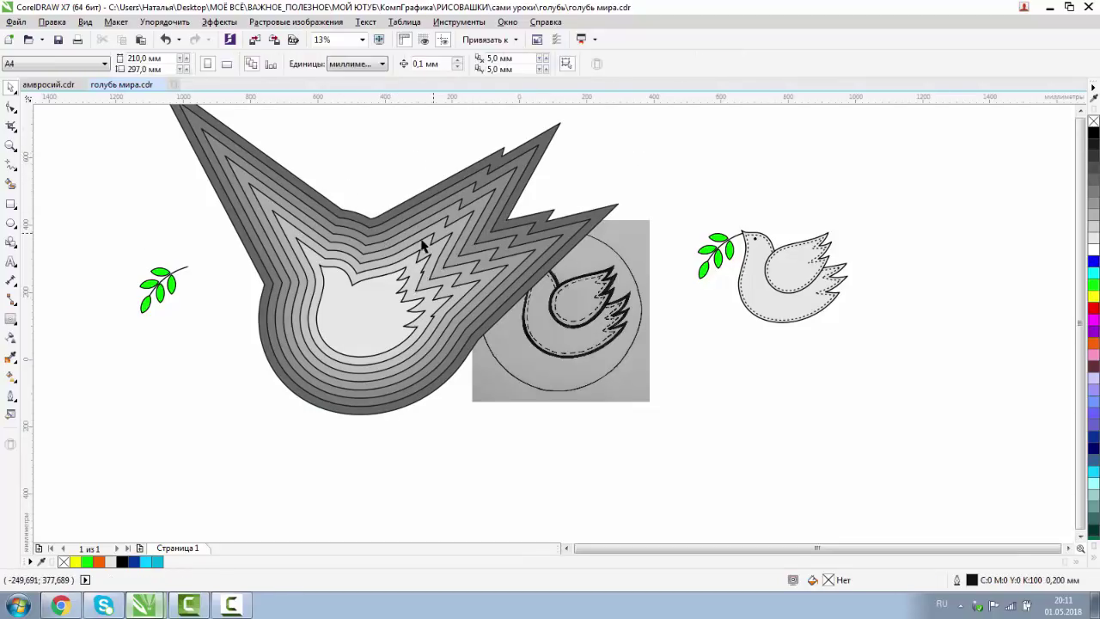
click(362, 288)
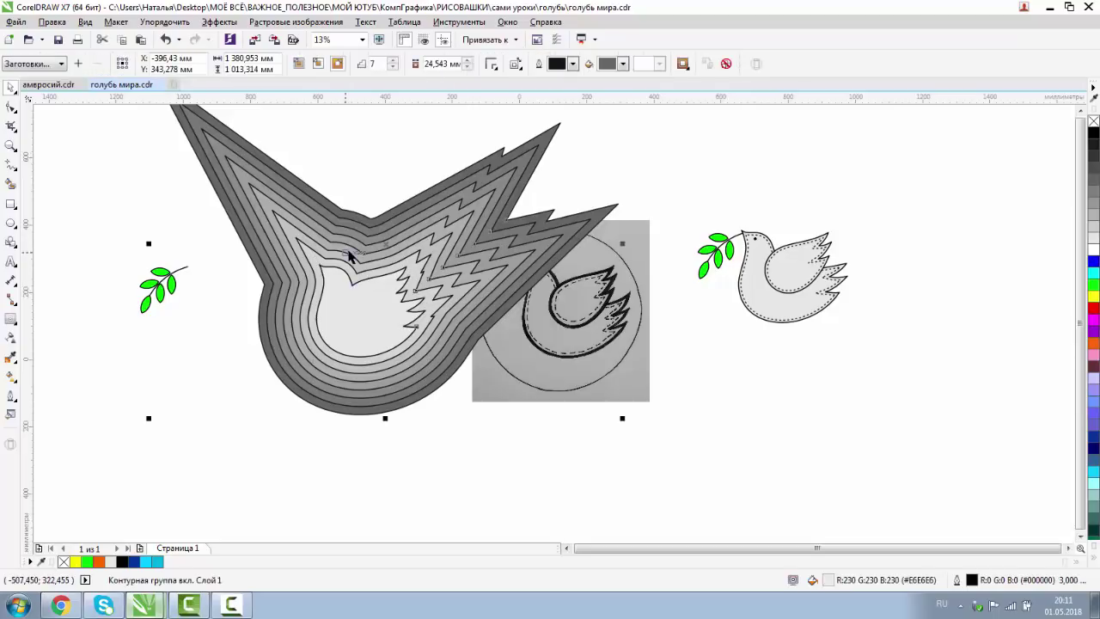
right_click(350, 252)
click(381, 177)
click(334, 159)
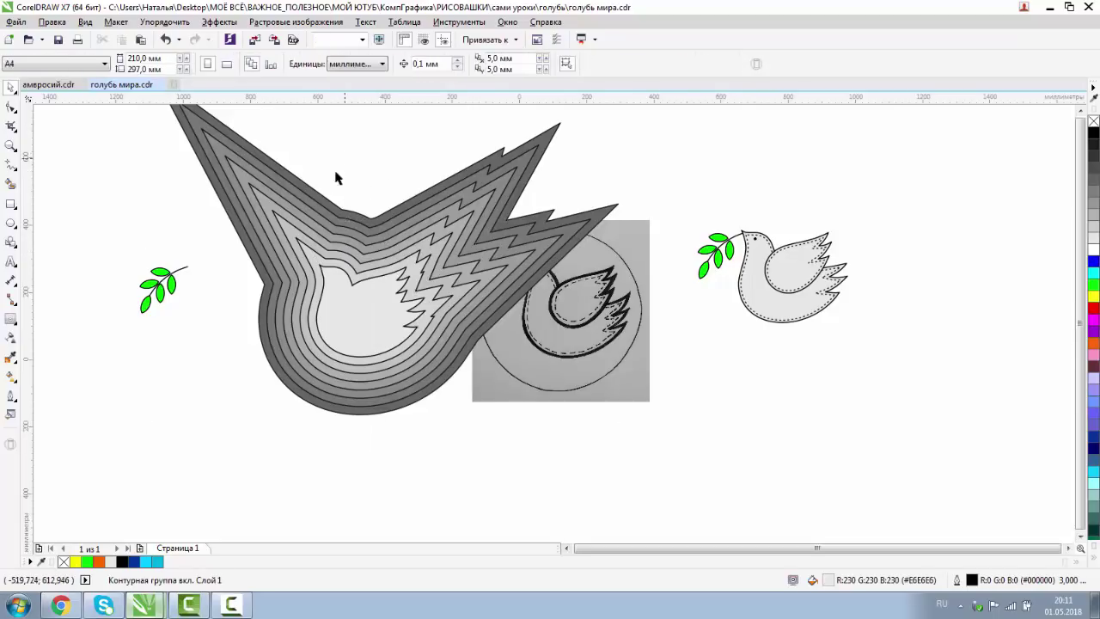
click(315, 197)
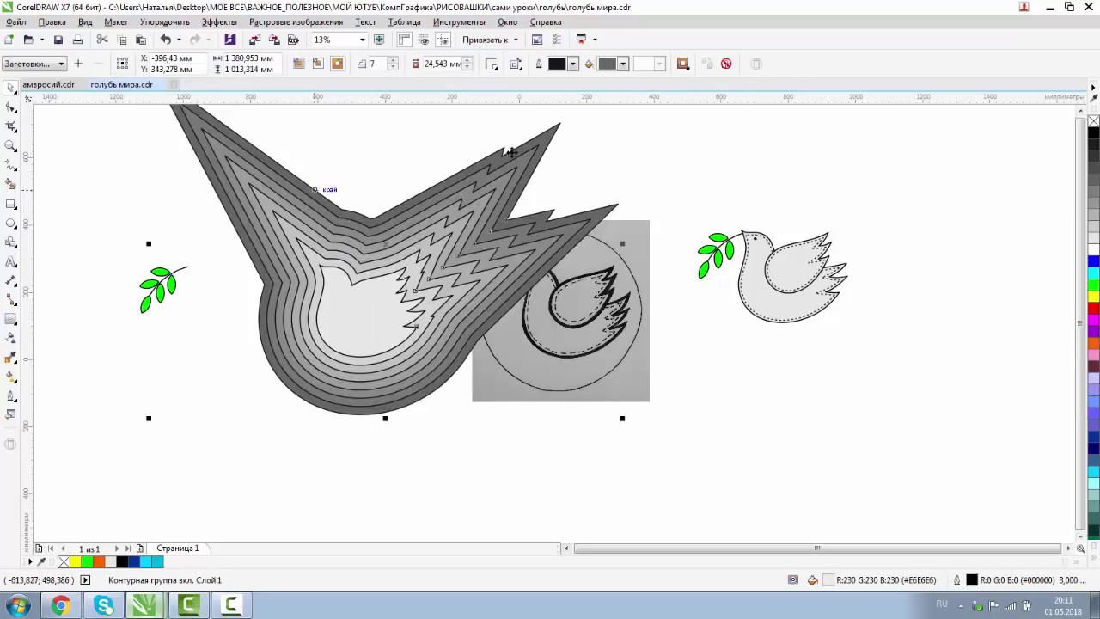
Try blue and the lighter azure #00CCFF as the fill colour of the dove's contour
click(625, 65)
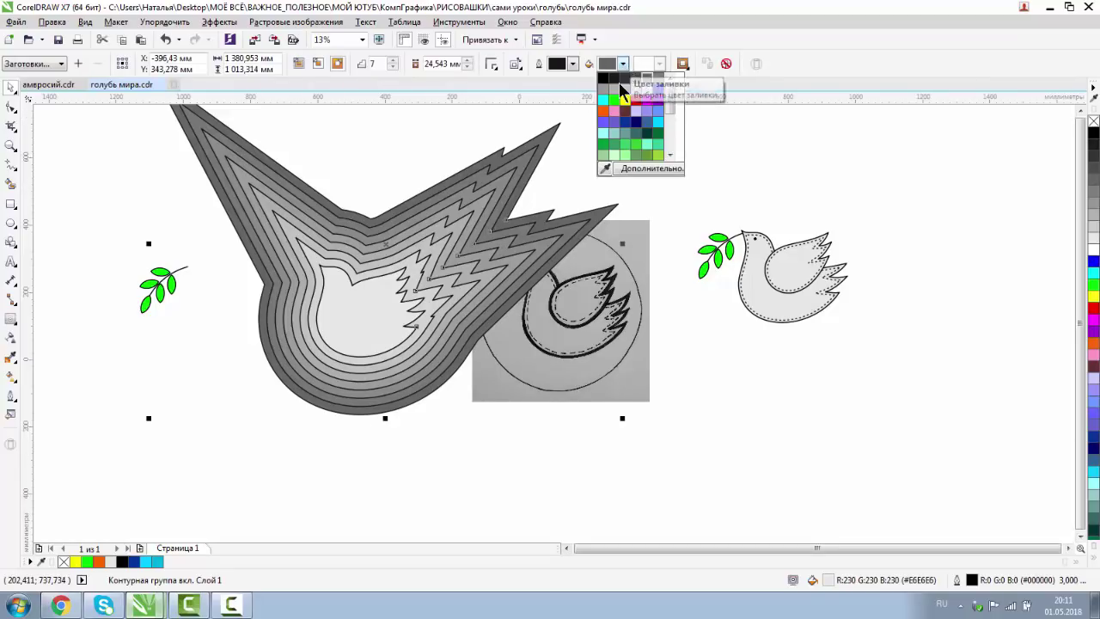
click(657, 88)
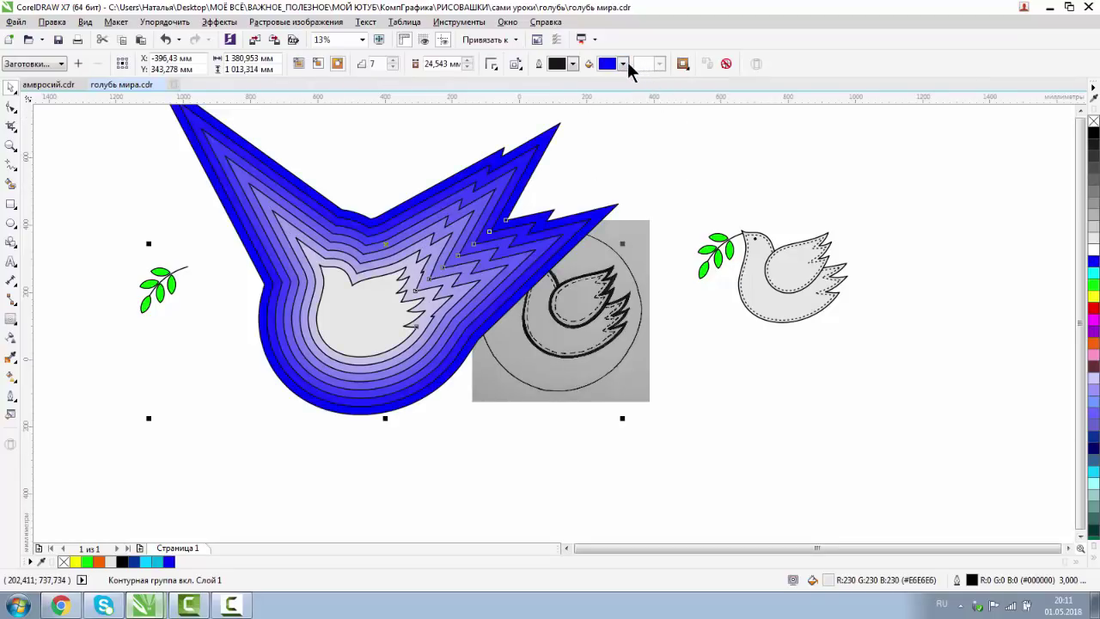
click(623, 65)
click(659, 110)
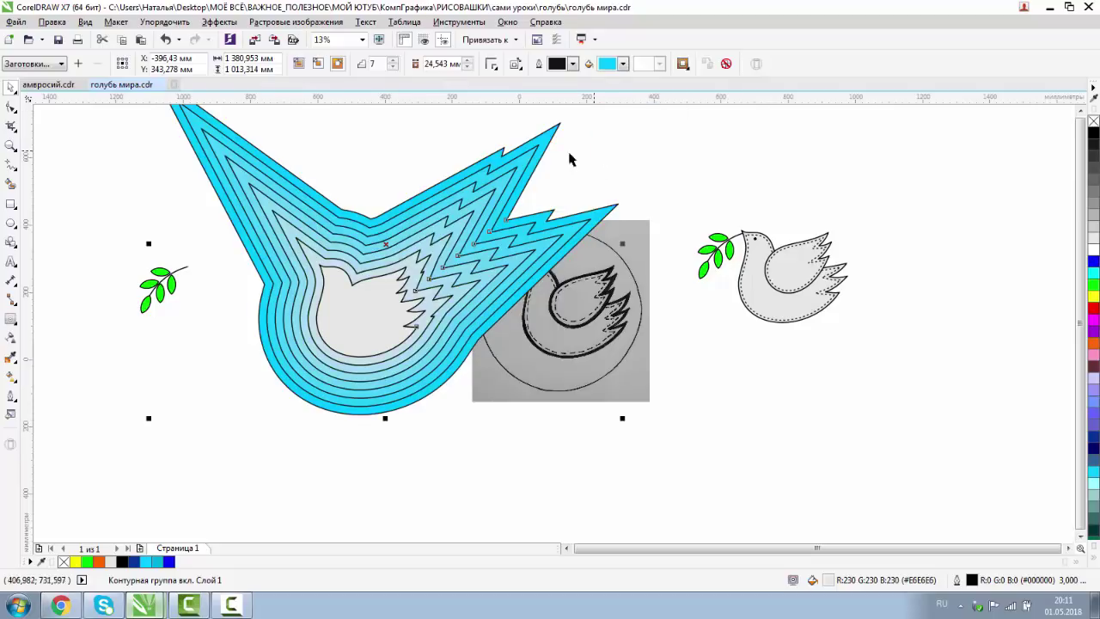
Set the contour's fill colour to the custom darker cyan #00A3CC
click(623, 65)
click(632, 168)
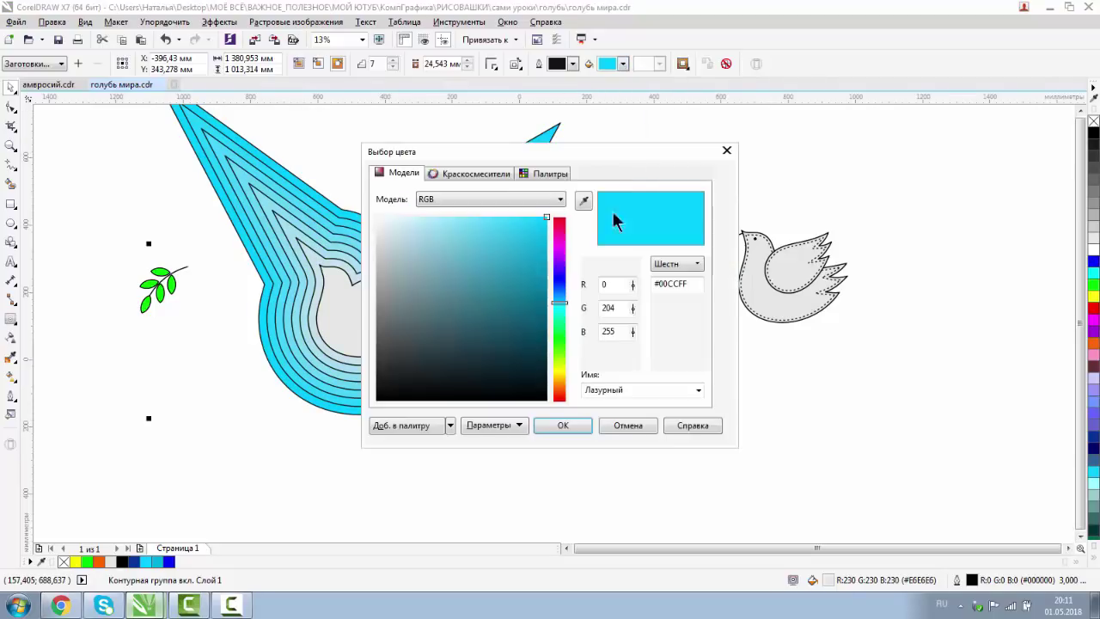
drag(547, 215, 547, 249)
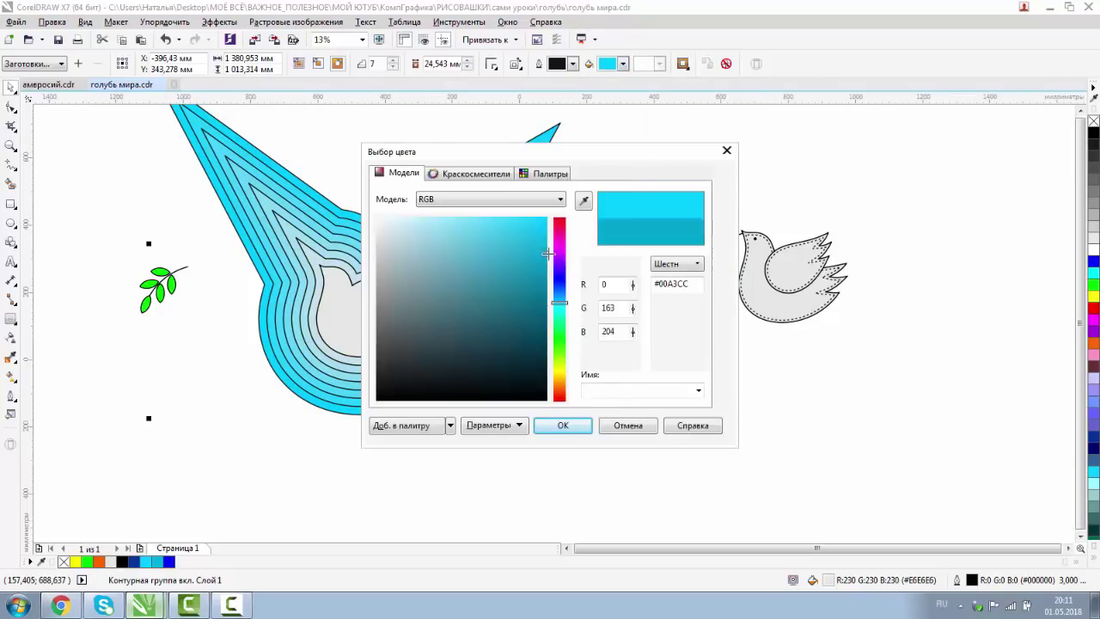
click(563, 425)
key(Escape)
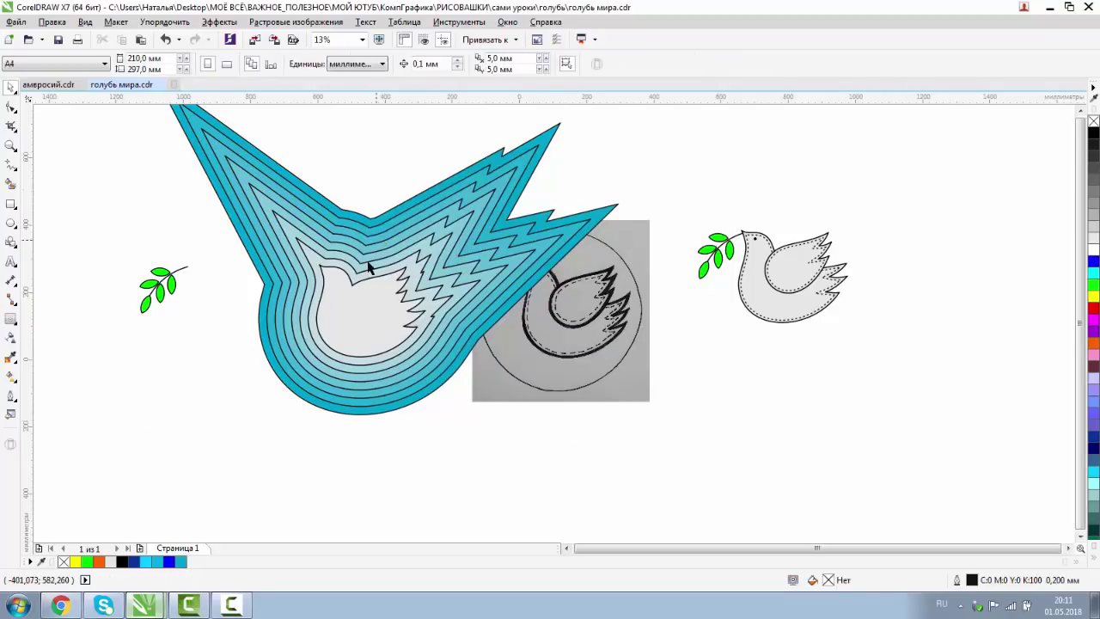
Break the contour group apart and delete the welded dove silhouette at its centre
click(359, 283)
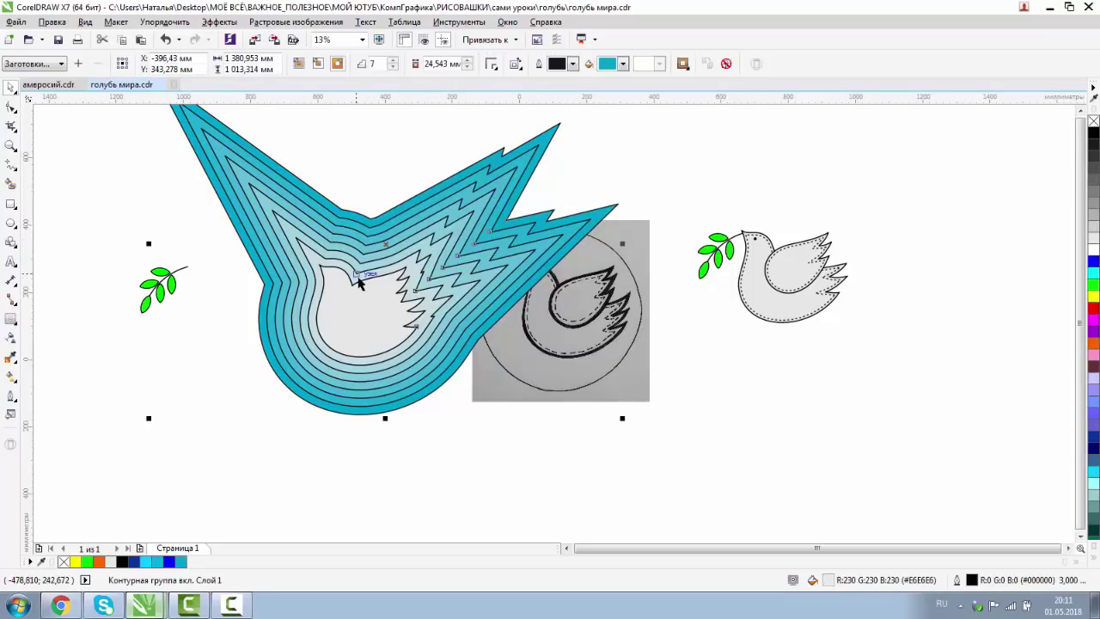
right_click(359, 284)
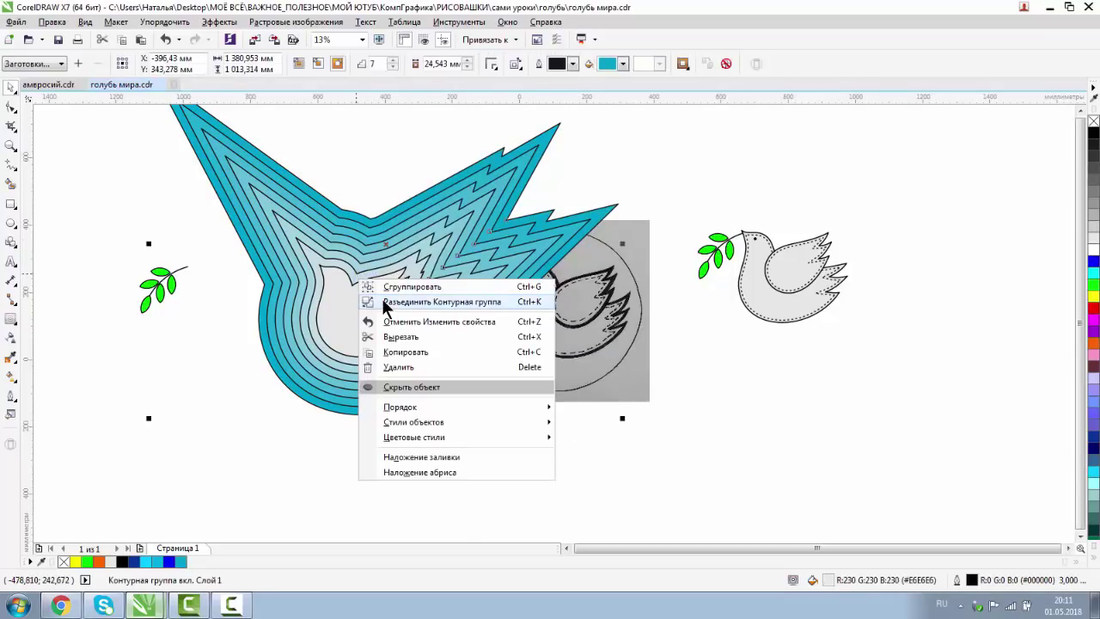
click(385, 303)
click(368, 251)
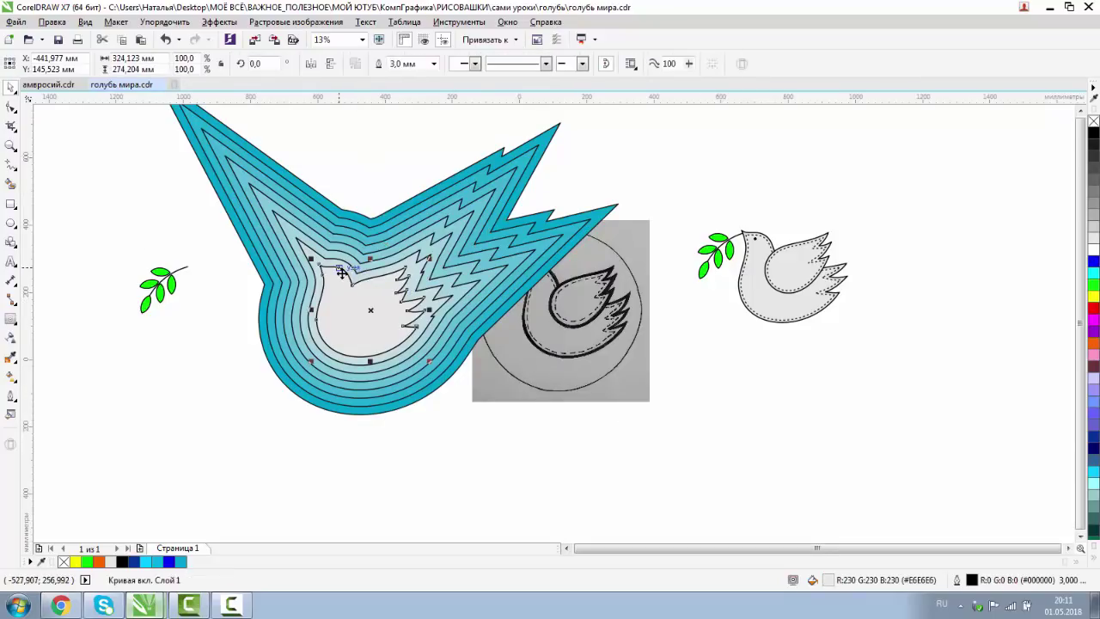
key(Delete)
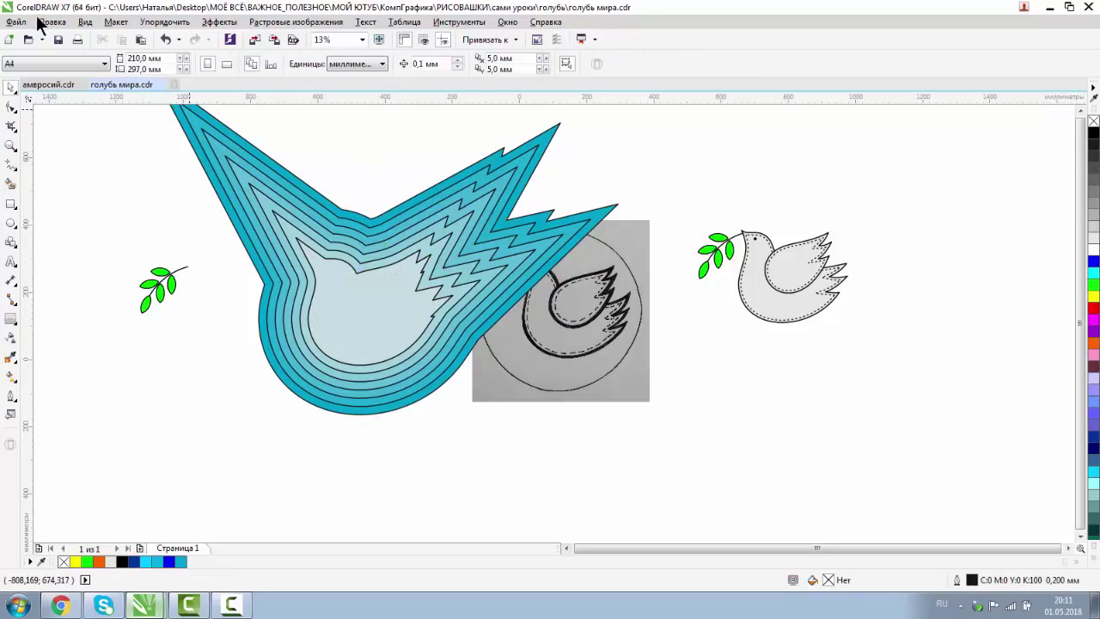
Select the dove's body, wing, stitching and eye in wireframe view and bring them in front of the contours, restoring the full-colour view
click(85, 21)
click(110, 53)
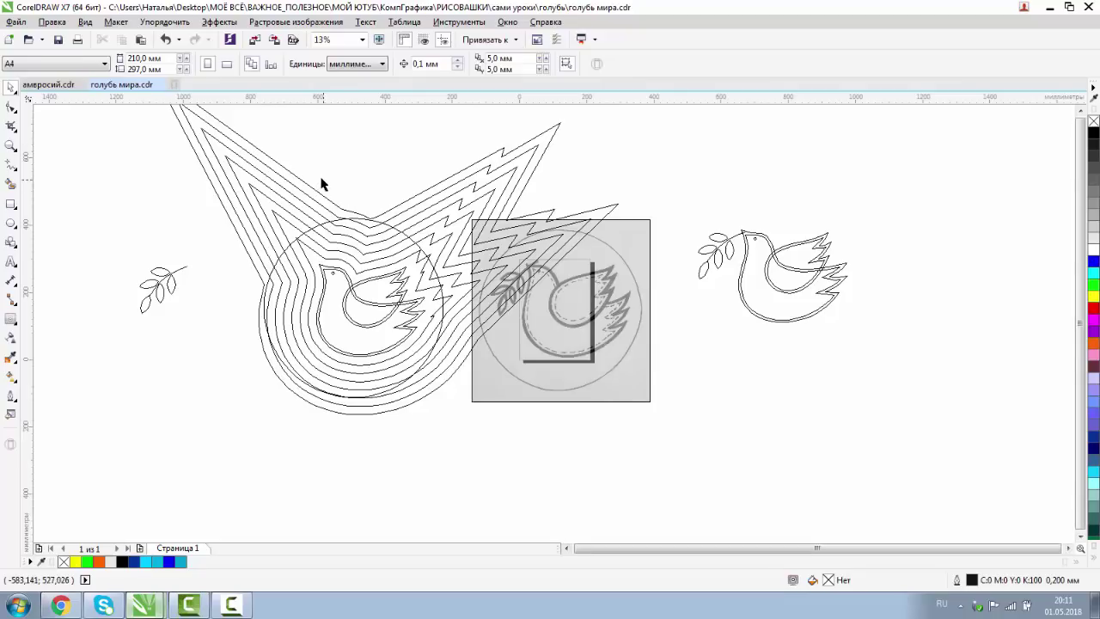
drag(335, 266, 429, 363)
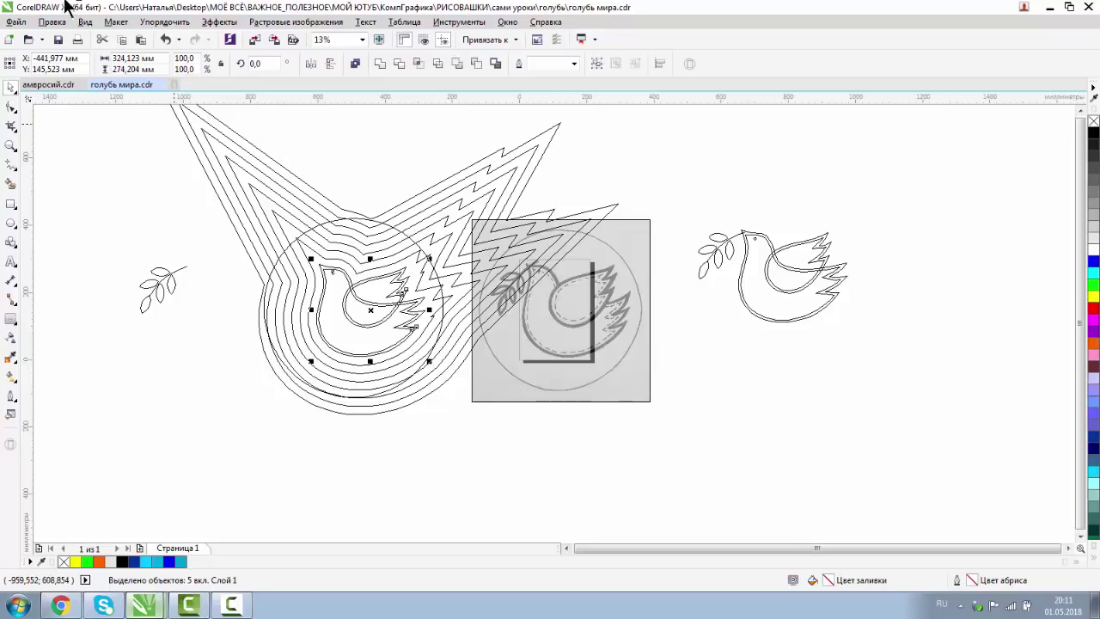
click(85, 22)
click(109, 105)
key(Escape)
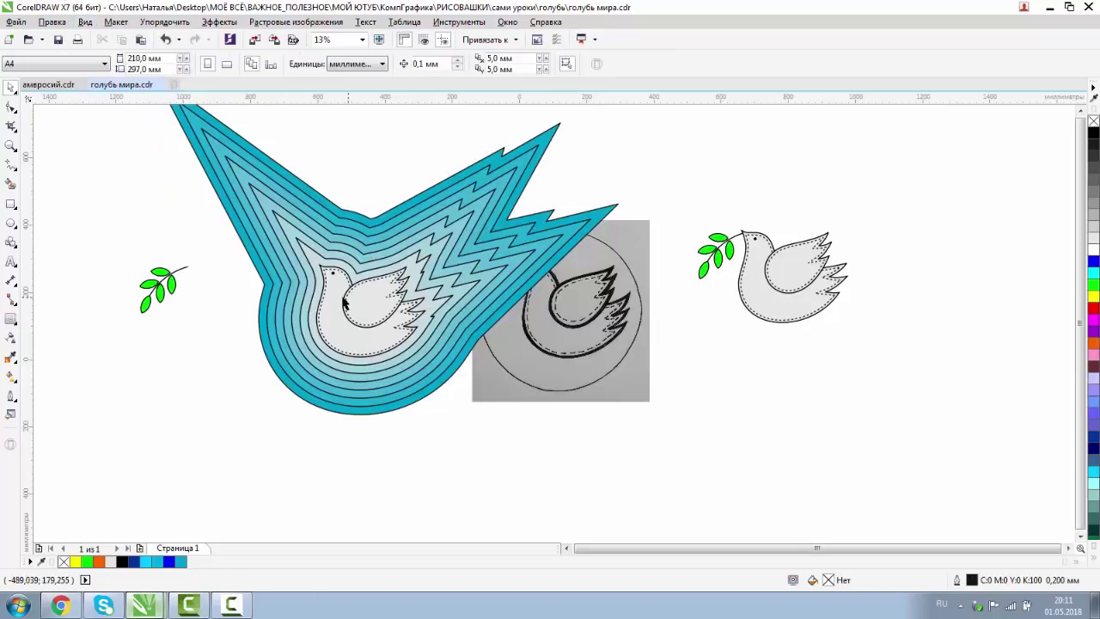
Fill the body and the wing of the dove on the contours with white
click(366, 304)
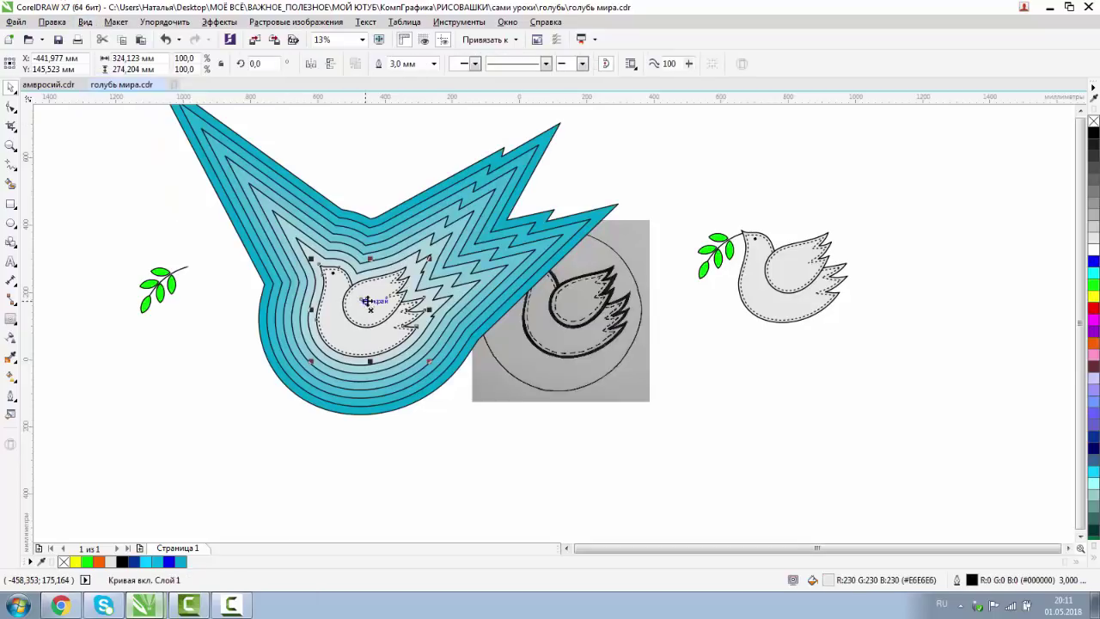
click(1093, 254)
click(364, 143)
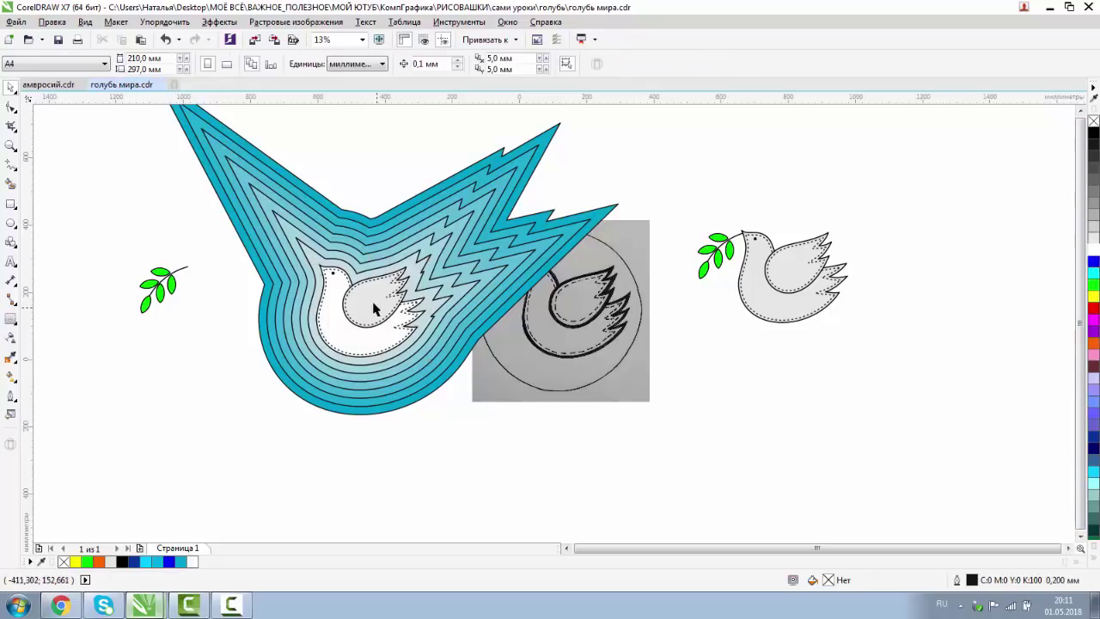
click(373, 306)
click(354, 114)
click(370, 286)
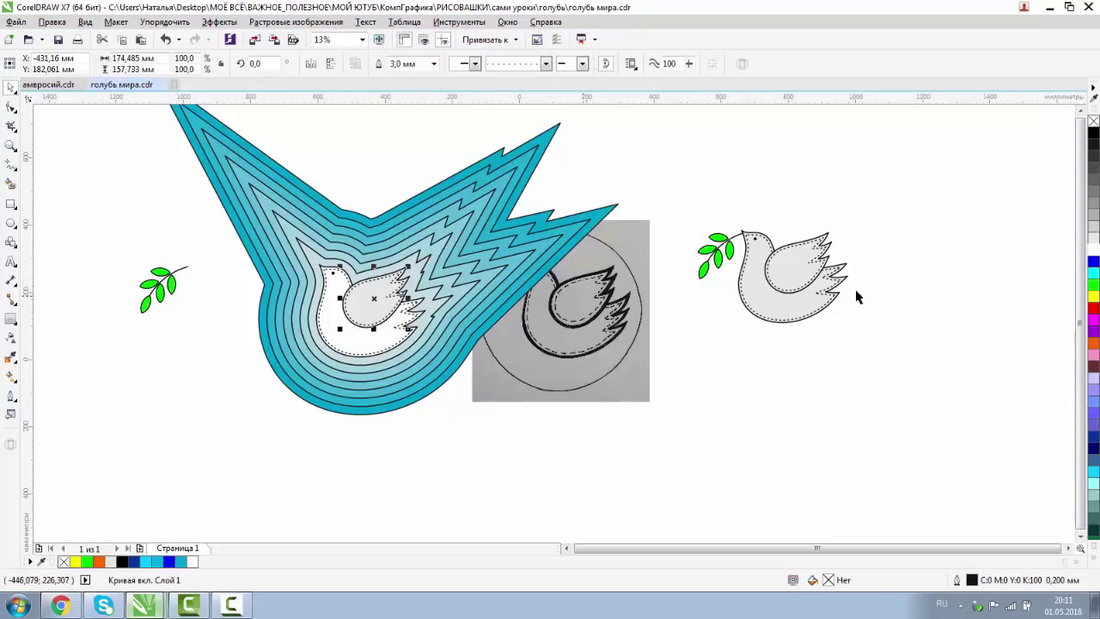
click(1093, 251)
click(415, 192)
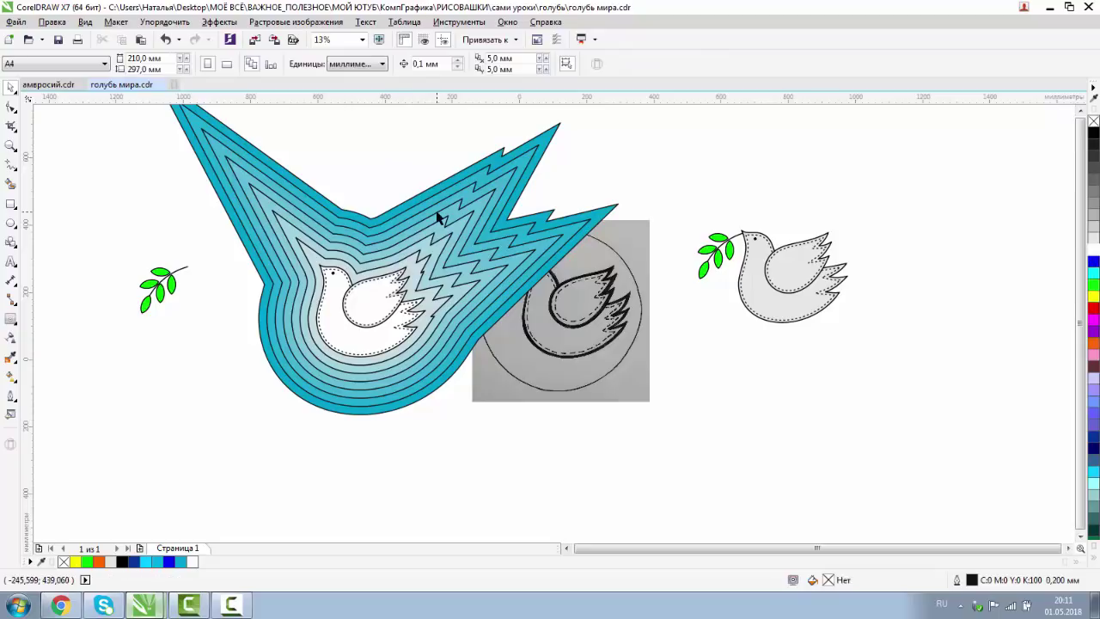
Remove the outline from the group of seven contours around the dove
click(366, 266)
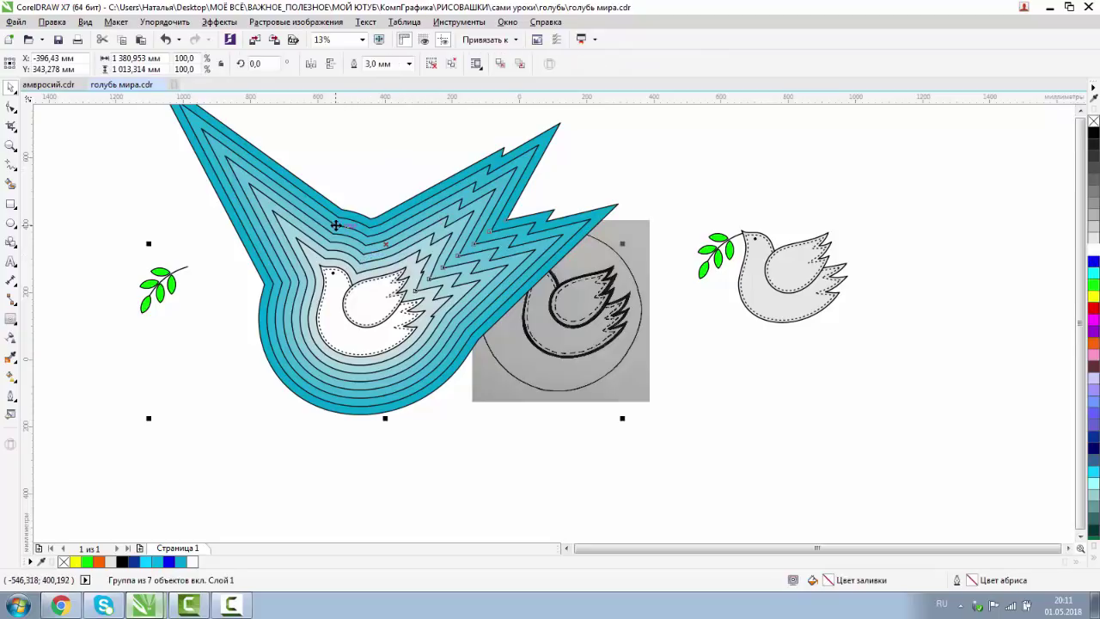
right_click(1093, 122)
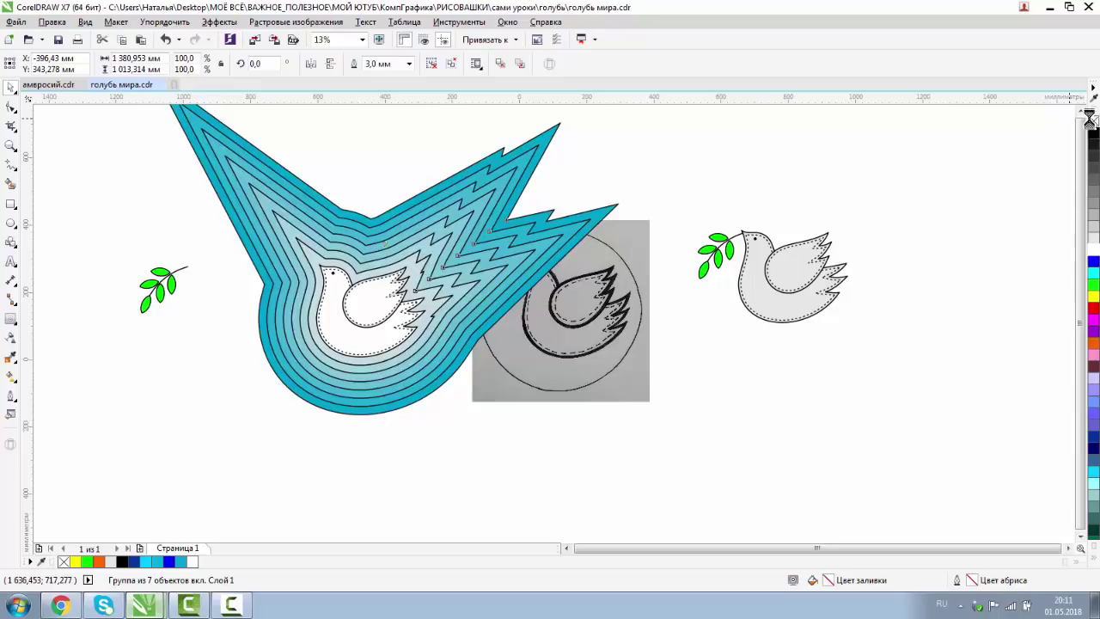
click(341, 175)
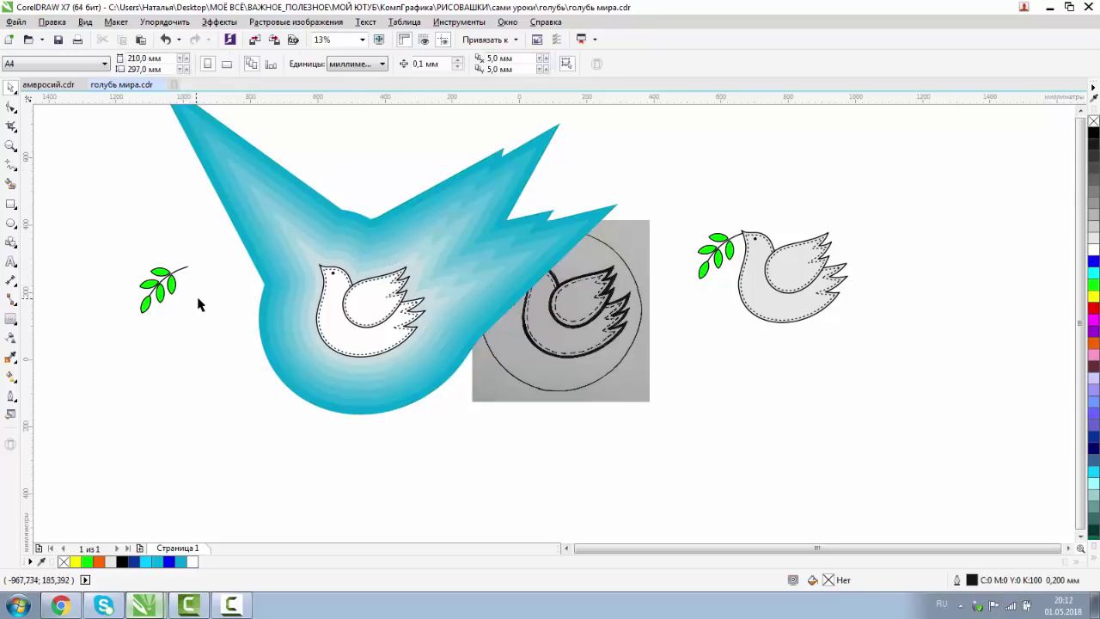
Move the leafy branch horizontally back to the dove's beak
click(171, 276)
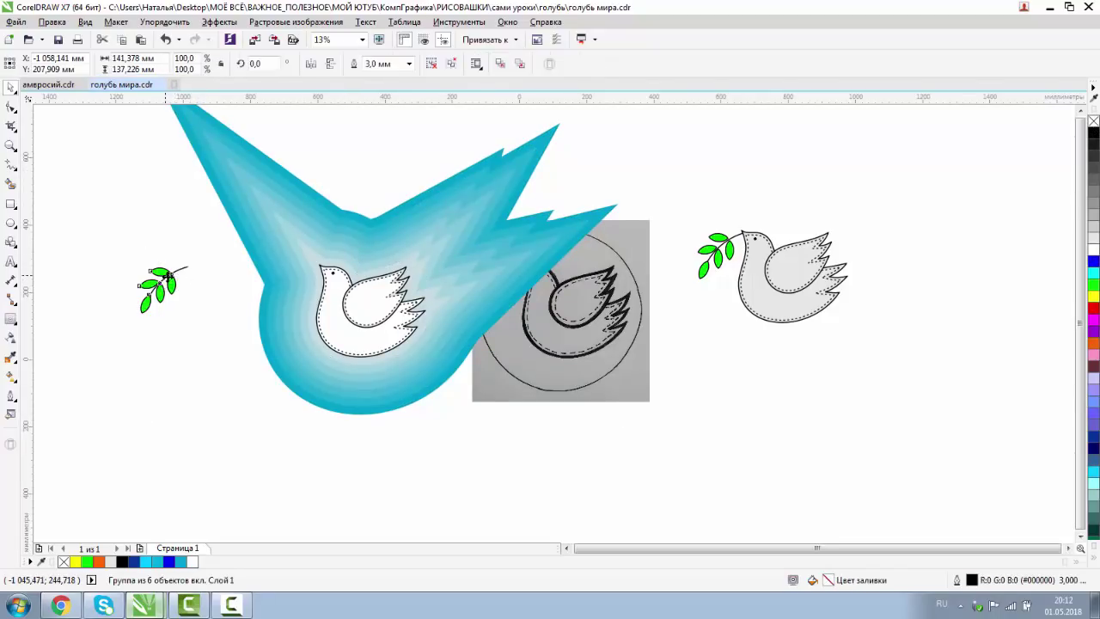
drag(171, 276, 310, 276)
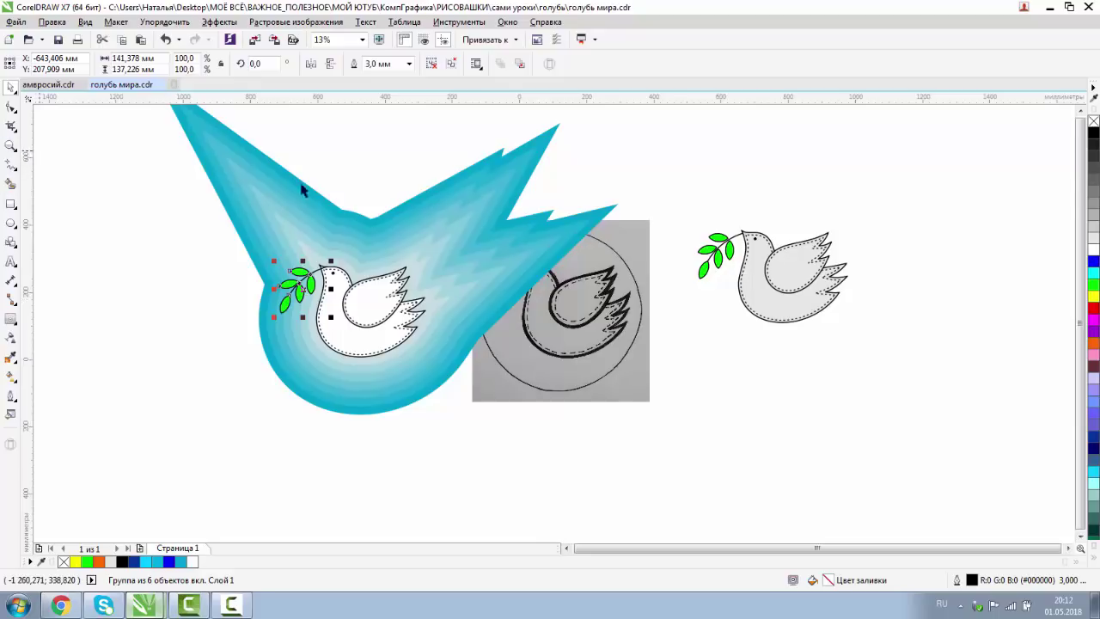
click(338, 191)
Select the dove's body, wing, both dashed stitch lines and eye and group them together
click(342, 297)
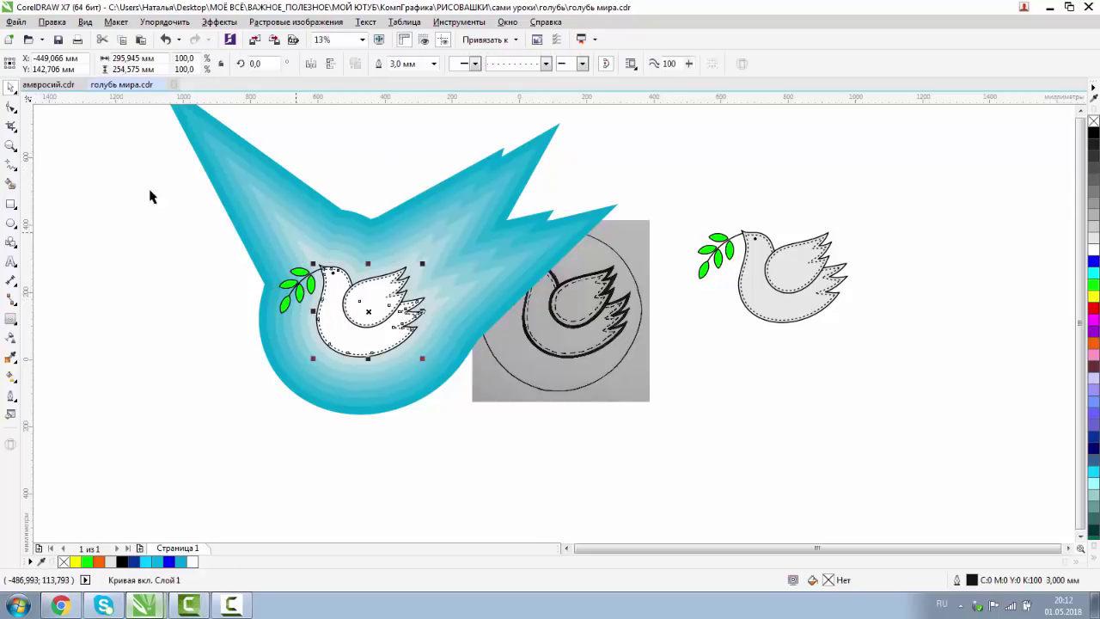
click(10, 148)
drag(250, 232, 437, 364)
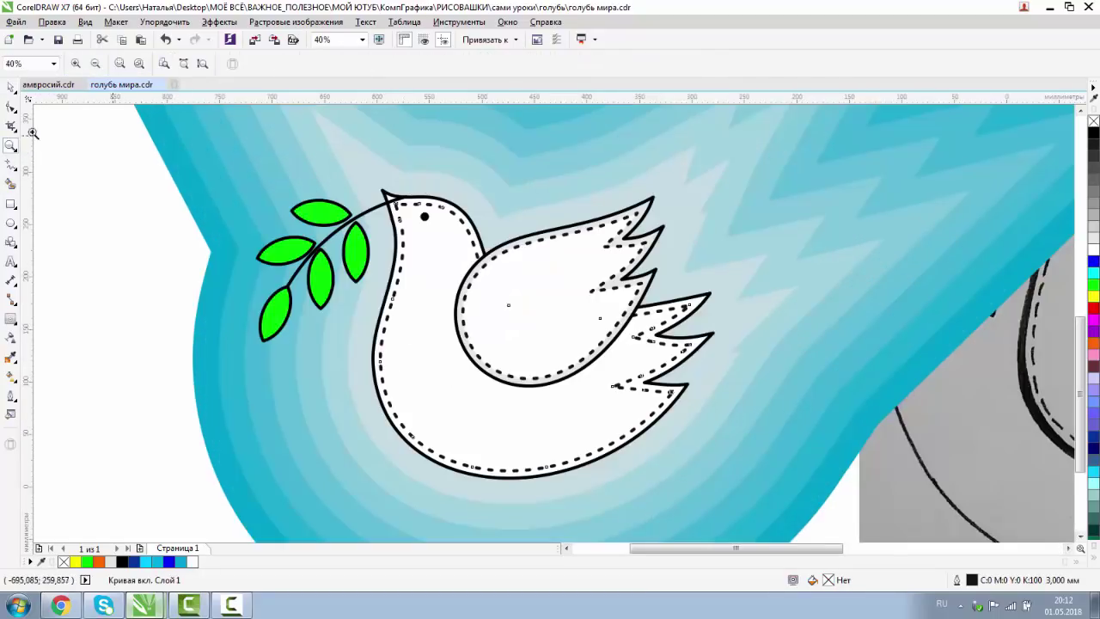
click(8, 87)
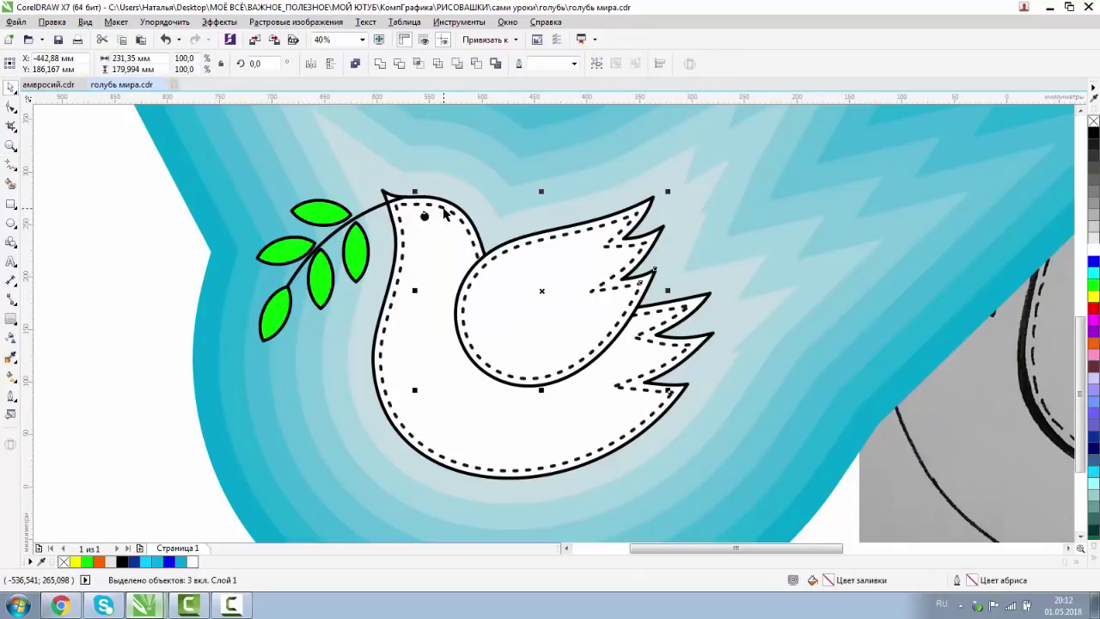
shift+click(442, 205)
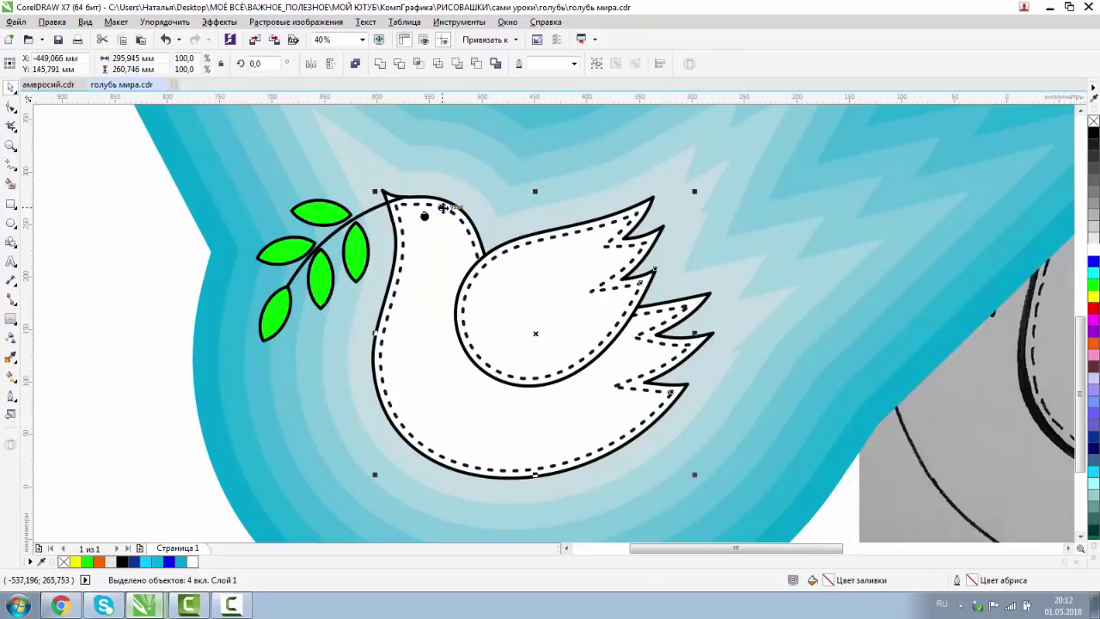
shift+click(392, 197)
click(595, 63)
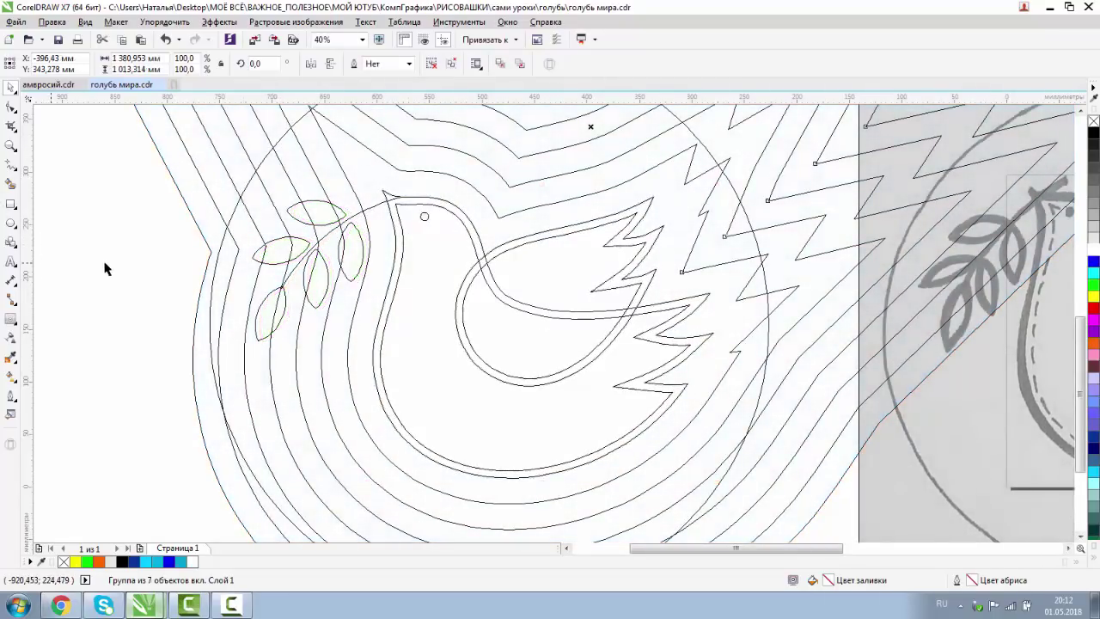
Select the contour group in wireframe view, send it behind the blue circle, and restore the full-colour view
click(225, 244)
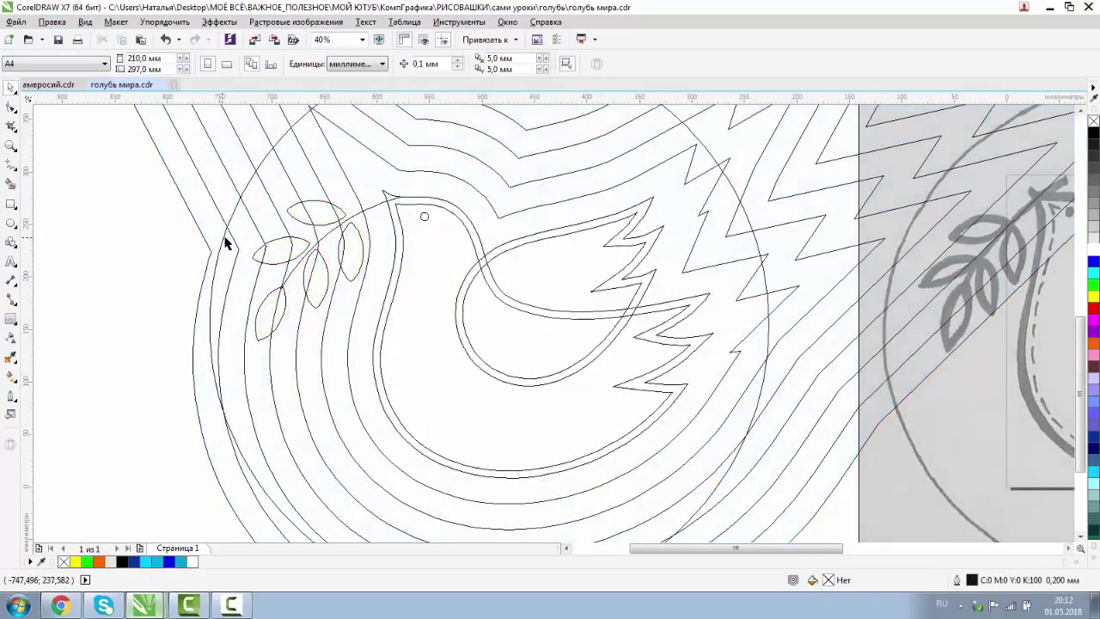
click(225, 246)
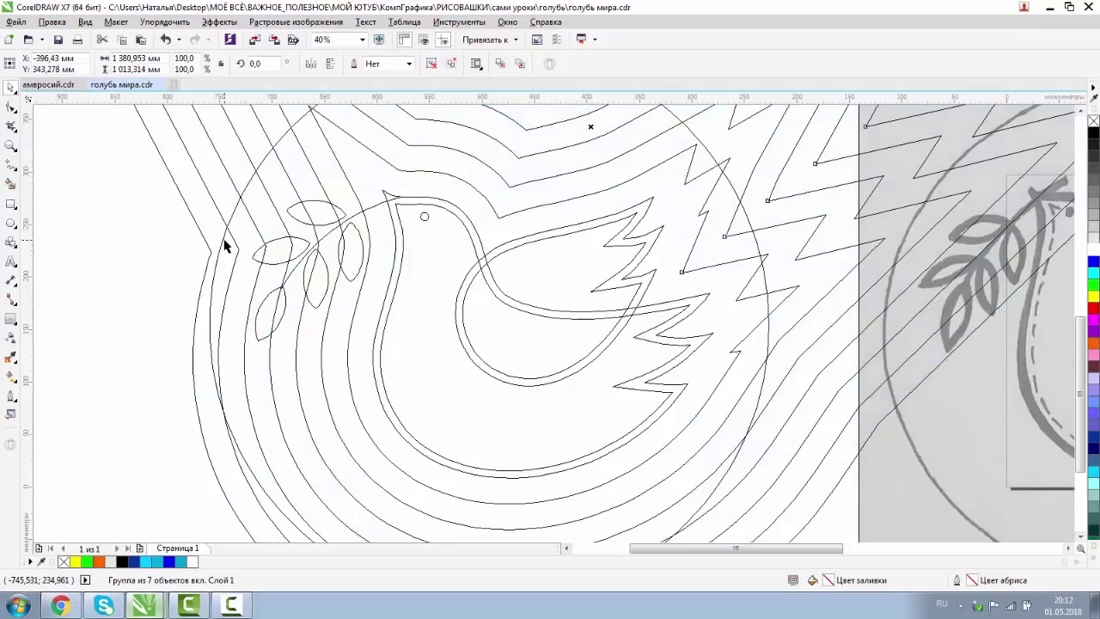
click(168, 275)
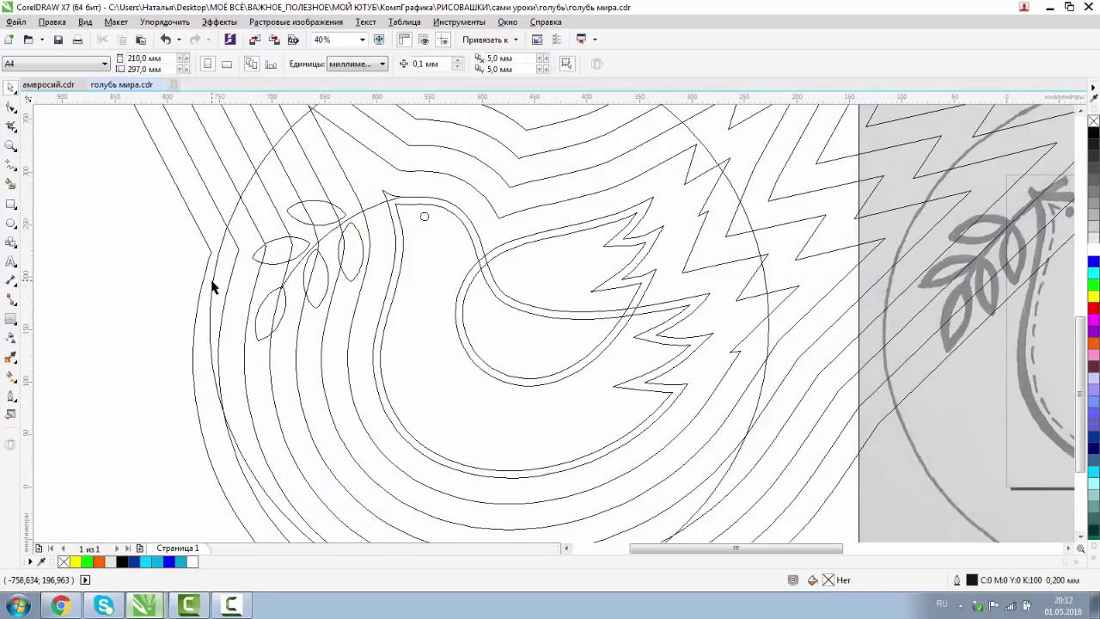
click(211, 283)
click(12, 145)
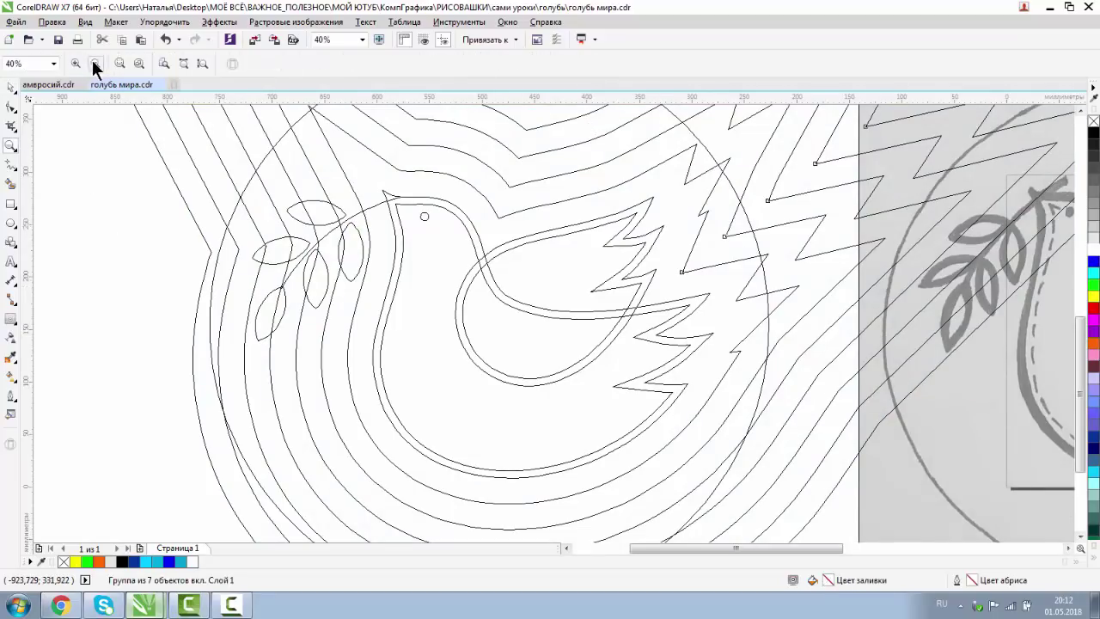
click(94, 62)
click(11, 88)
click(316, 151)
click(318, 201)
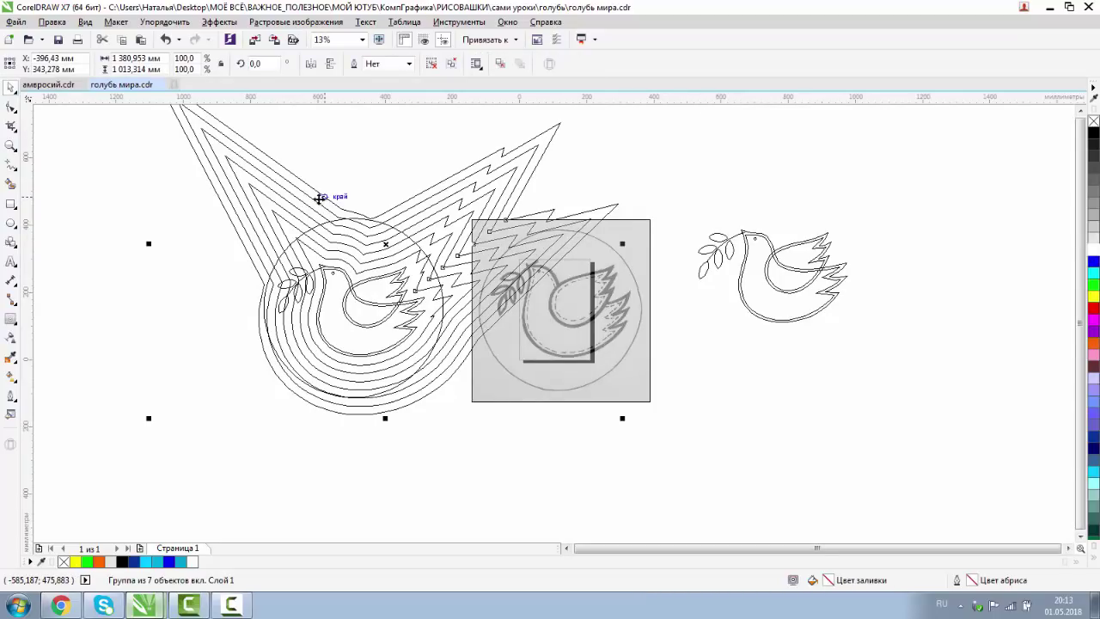
click(84, 22)
click(125, 97)
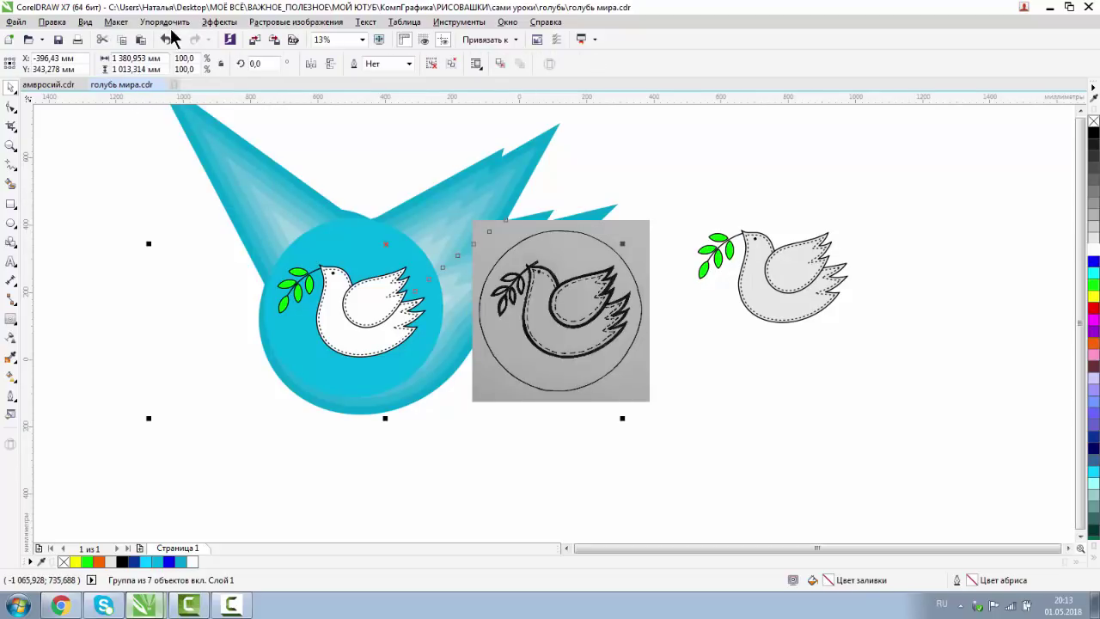
Place the contour group inside the blue circle with PowerClip
click(217, 22)
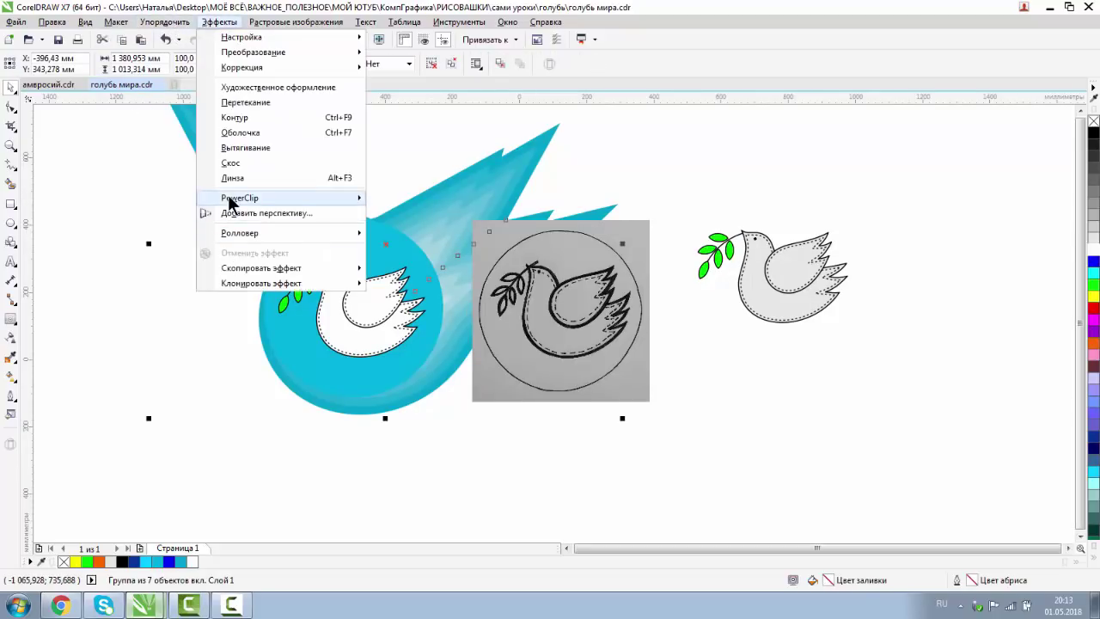
mouse_move(257, 197)
click(393, 198)
click(328, 239)
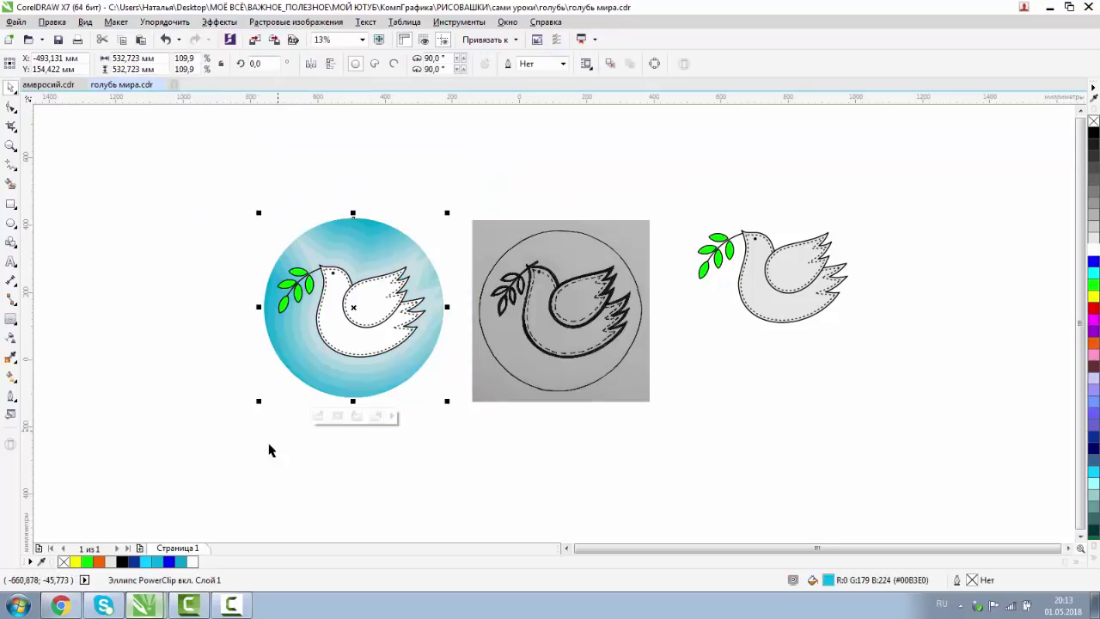
click(246, 456)
Recolour the leaves of the branch on the circle in a darker green
scroll(273, 269, up, 2)
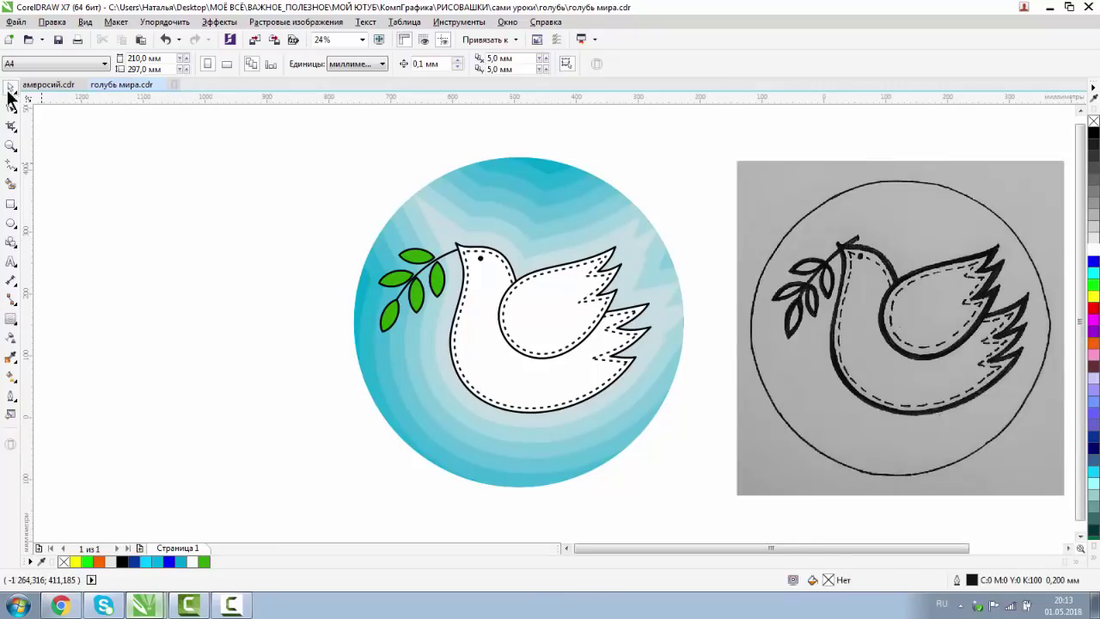
click(10, 146)
click(91, 62)
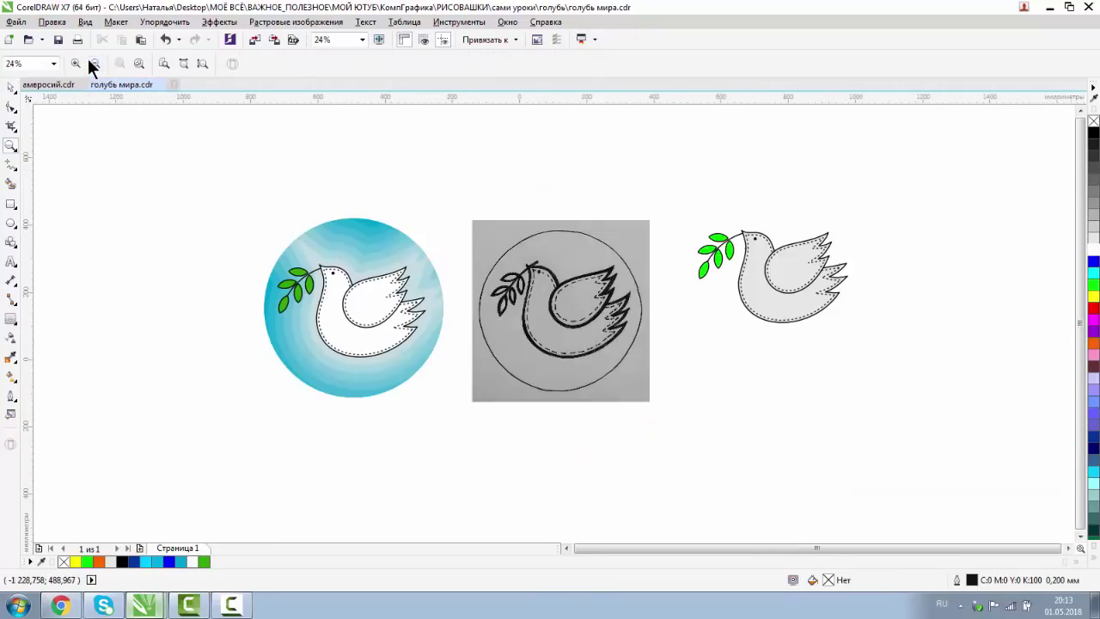
click(11, 88)
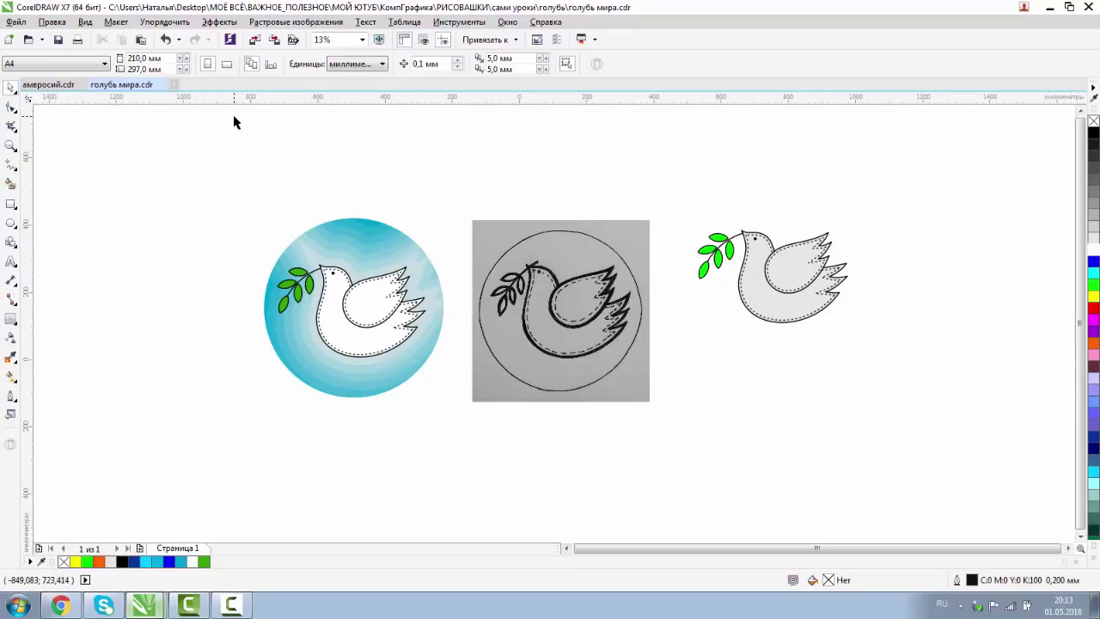